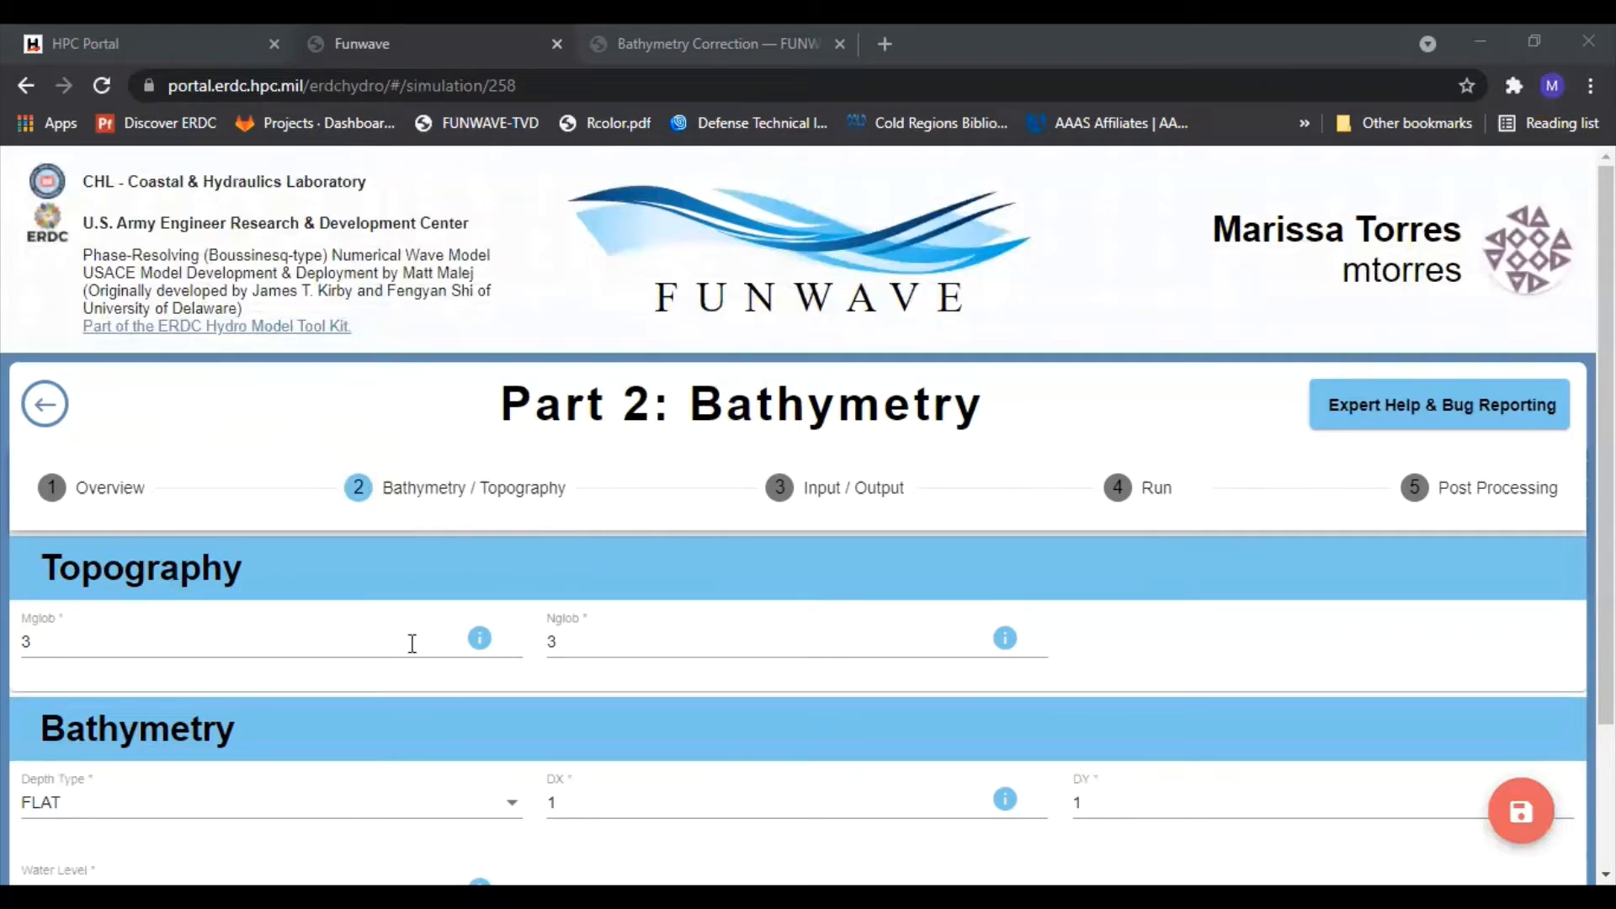
- Set the Water Level of the FLAT bathymetry to 8 and save the form
{"action": "scroll", "coordinate": [224, 503], "scroll_direction": "down", "scroll_amount": 2}
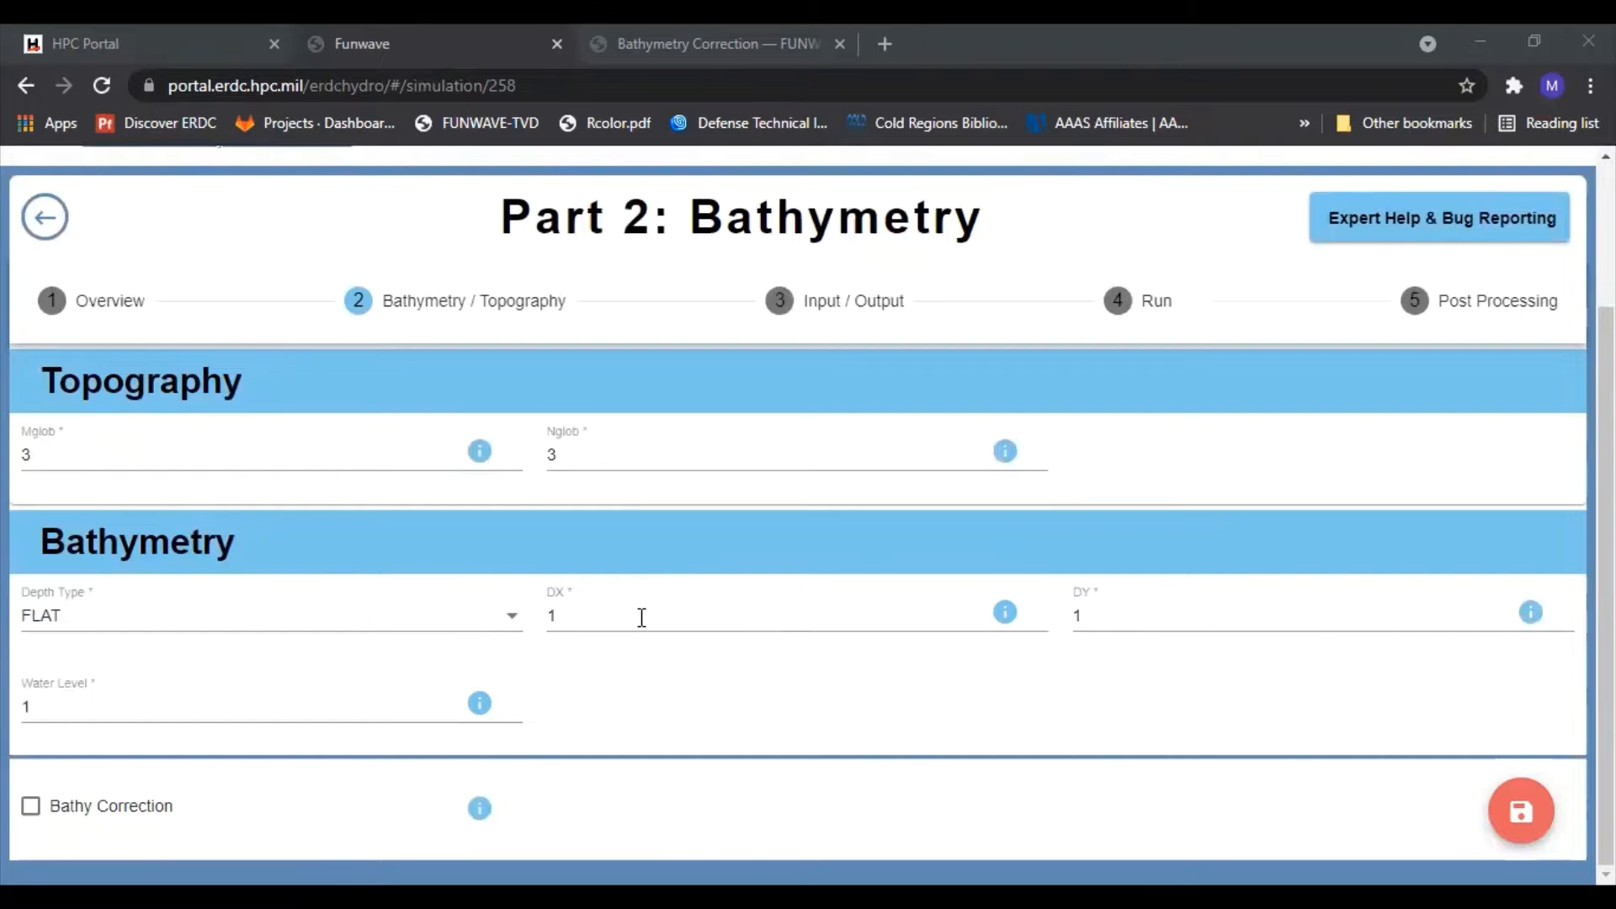
{"action": "left_click", "coordinate": [695, 680]}
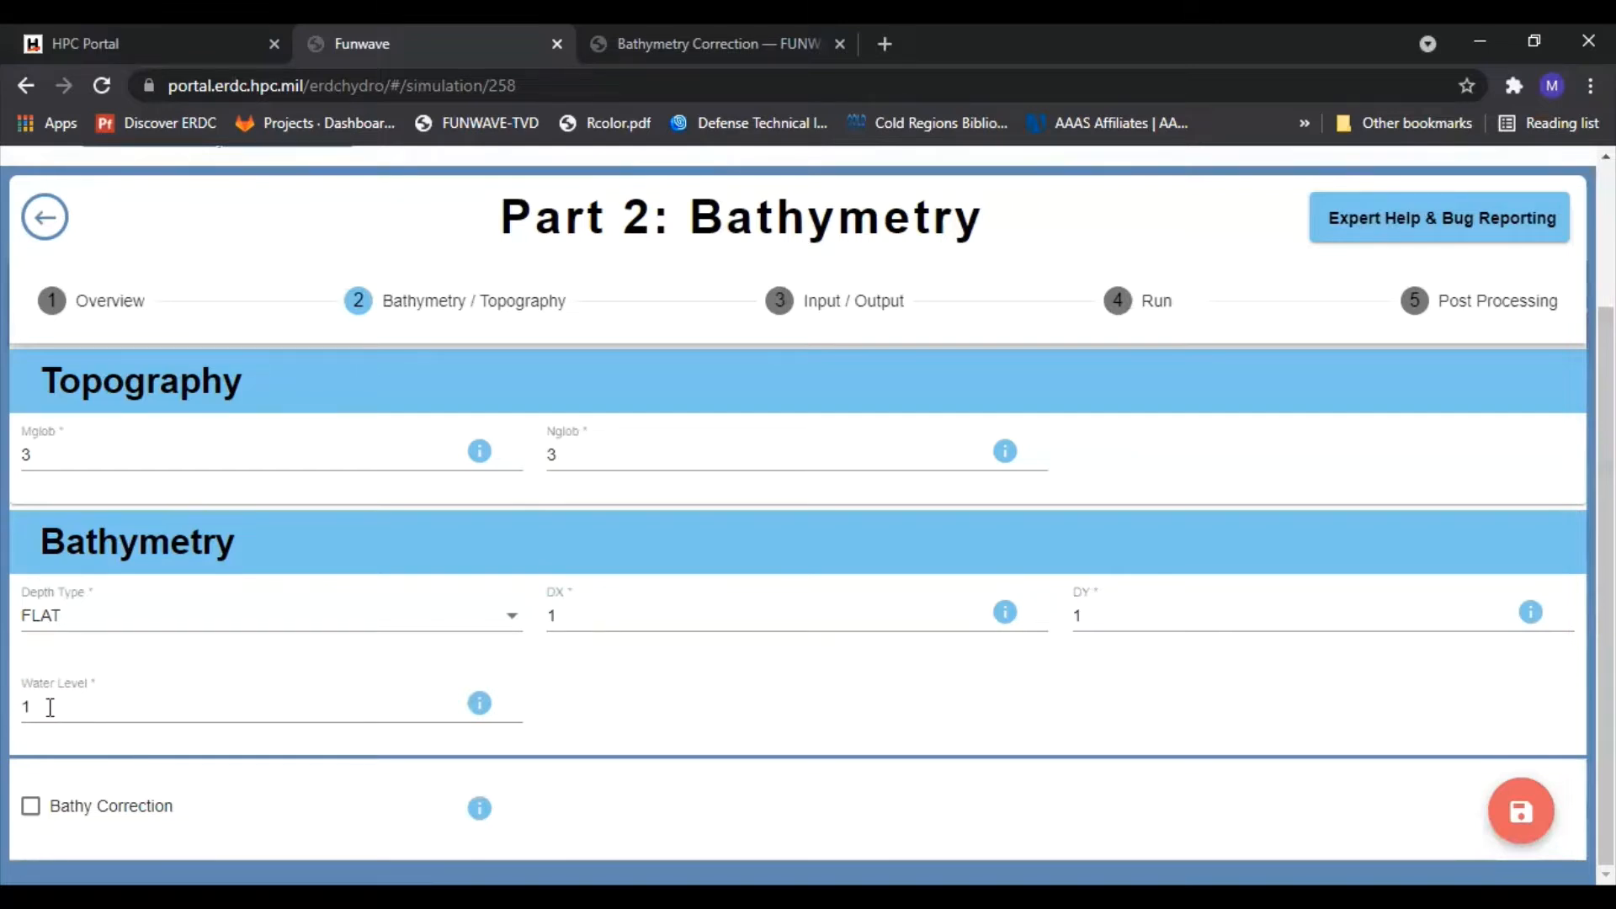
{"action": "left_click_drag", "start_coordinate": [50, 707], "coordinate": [7, 707]}
{"action": "type", "text": "8"}
{"action": "left_click", "coordinate": [697, 728]}
{"action": "left_click", "coordinate": [1530, 831]}
- Set the Water Level of the FLAT bathymetry to 10
{"action": "double_click", "coordinate": [26, 707]}
{"action": "type", "text": "1"}
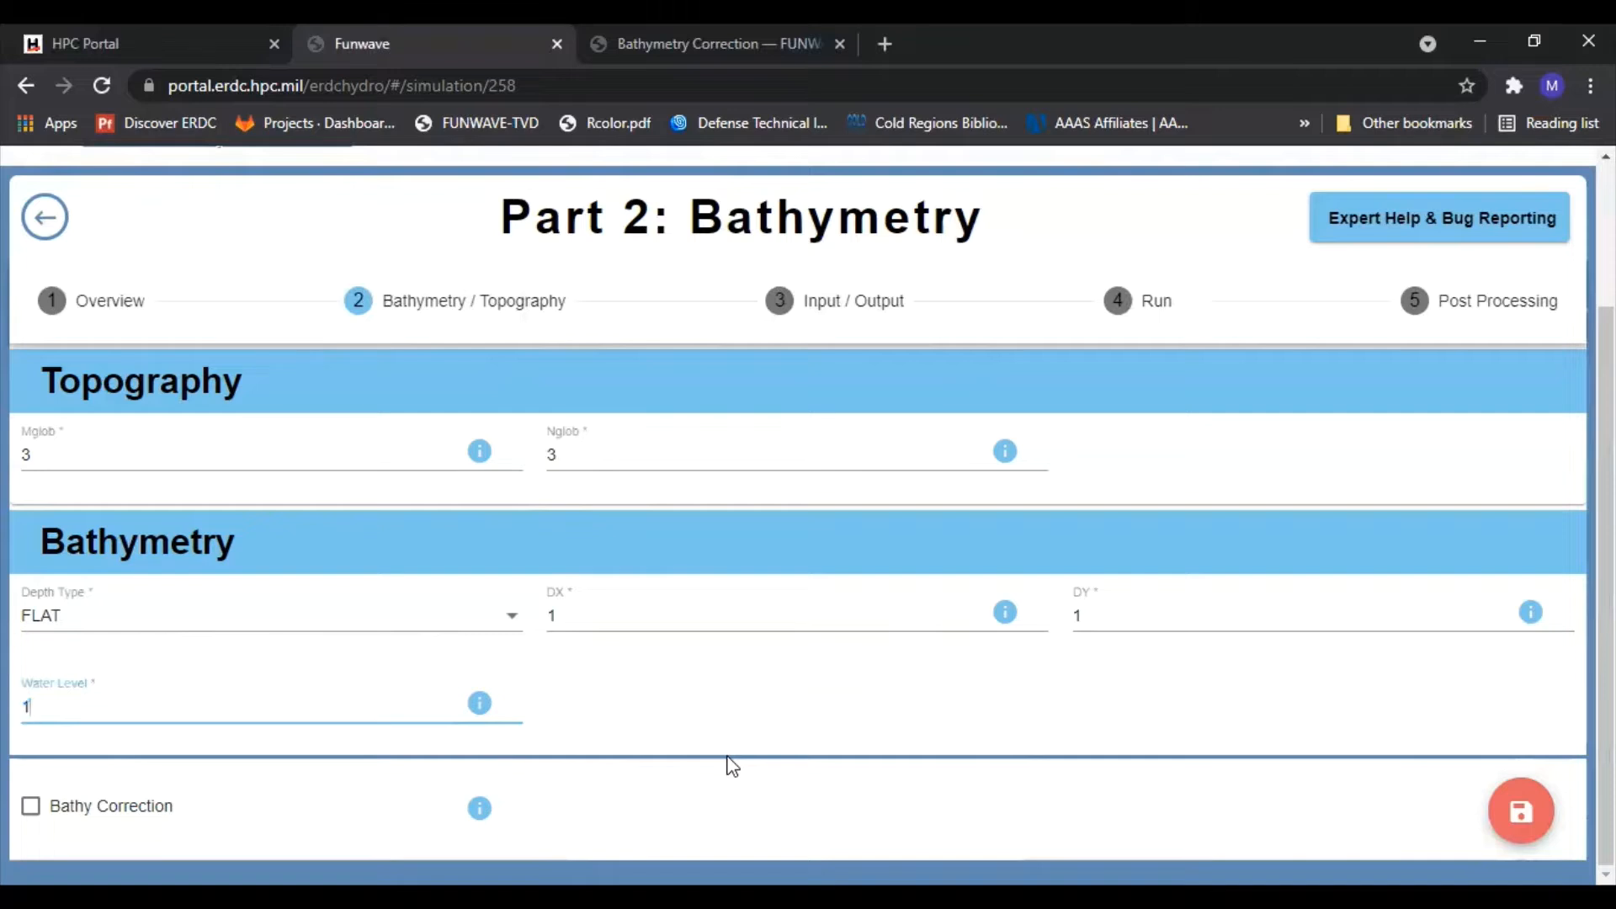
{"action": "type", "text": "0"}
{"action": "left_click", "coordinate": [732, 726]}
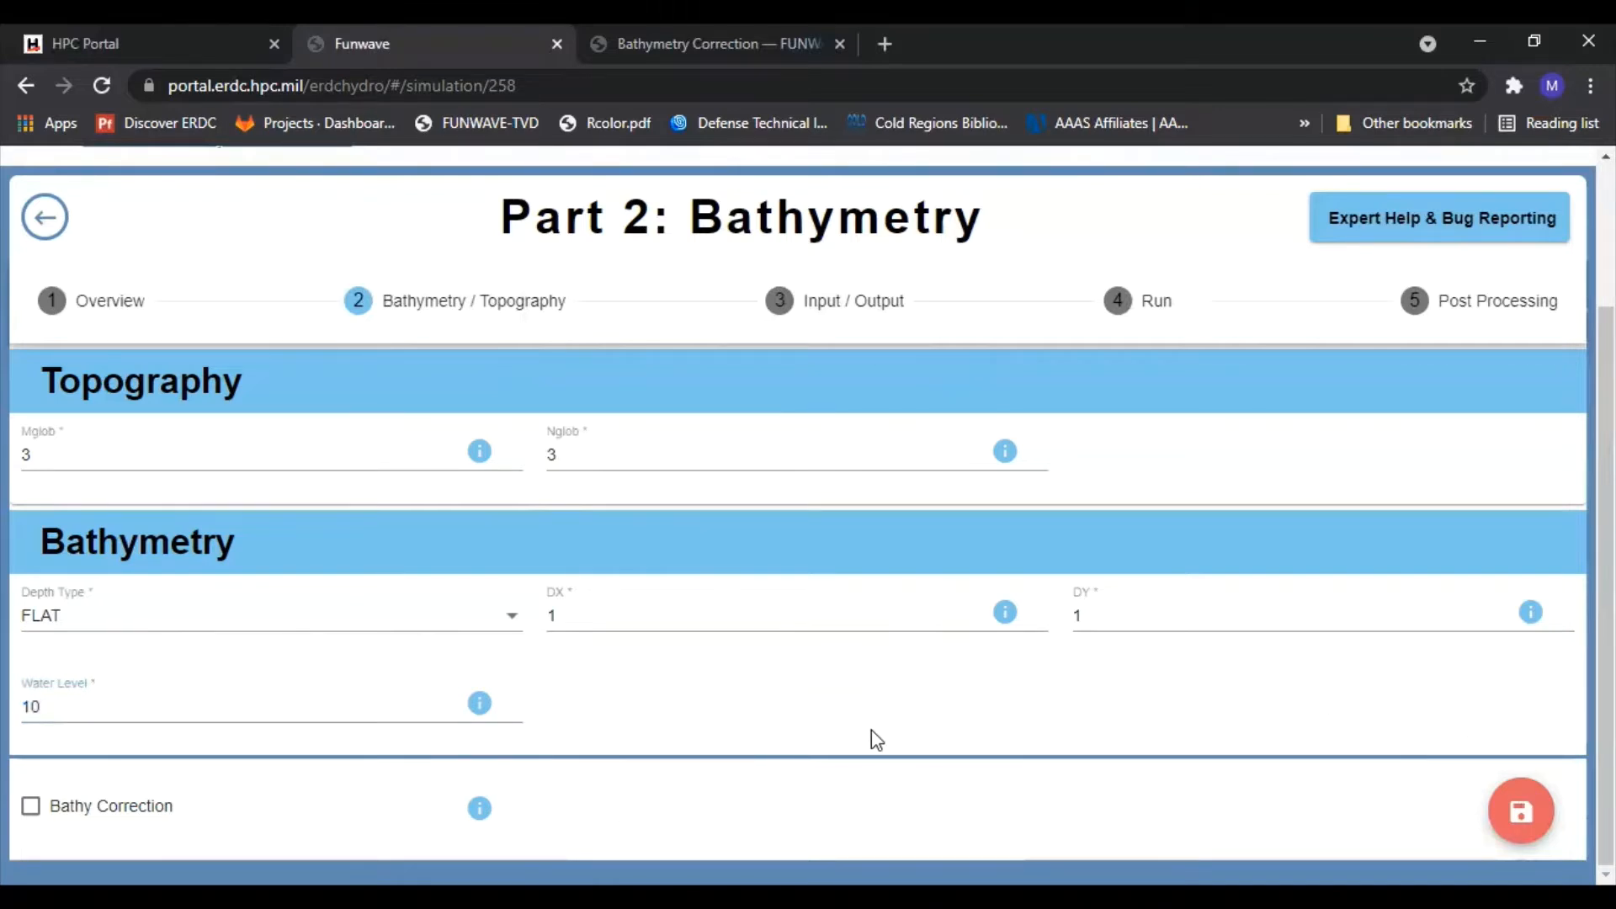
- Go to the Input / Output section without saving, acknowledge the unsaved-data notice, and return to Bathymetry / Topography to save the form
{"action": "left_click", "coordinate": [798, 314]}
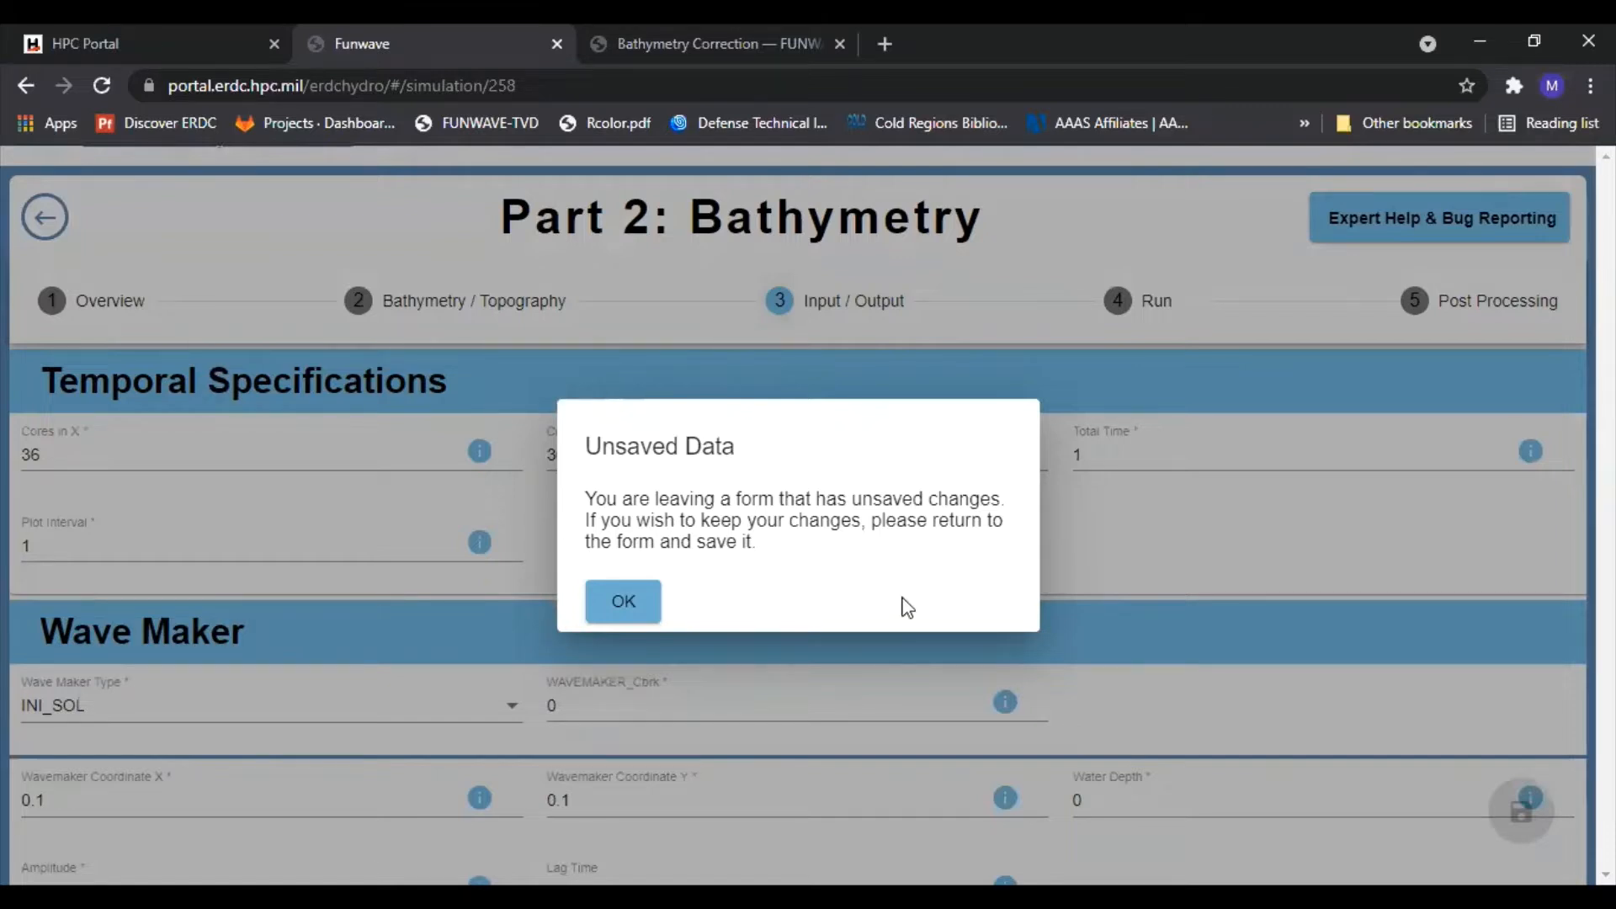
{"action": "left_click", "coordinate": [637, 608]}
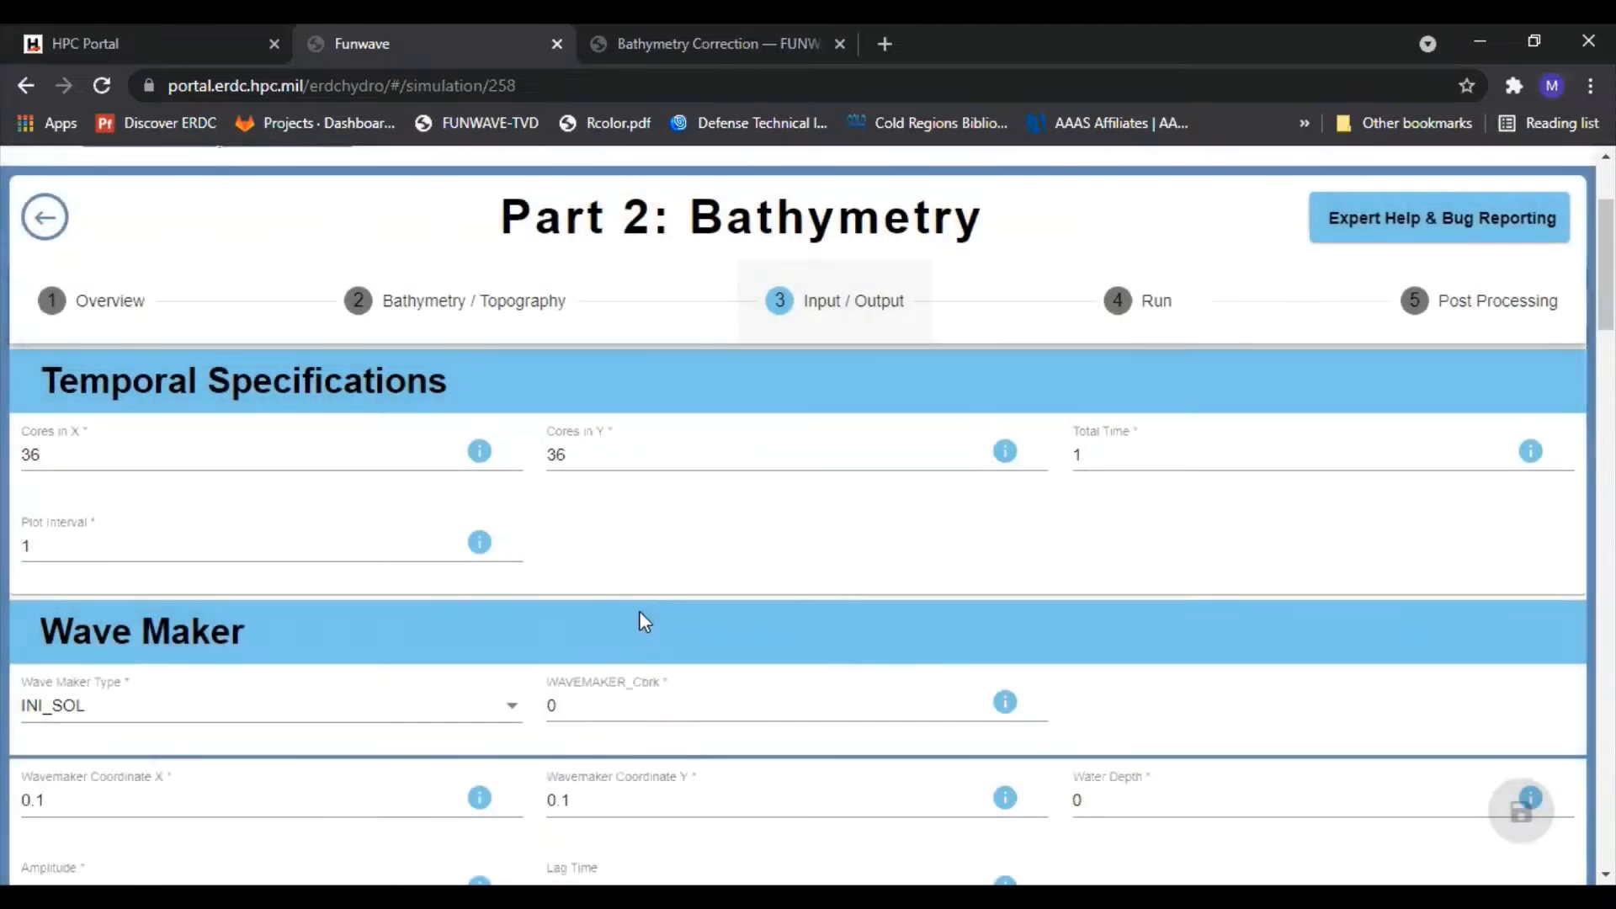
{"action": "left_click", "coordinate": [484, 305]}
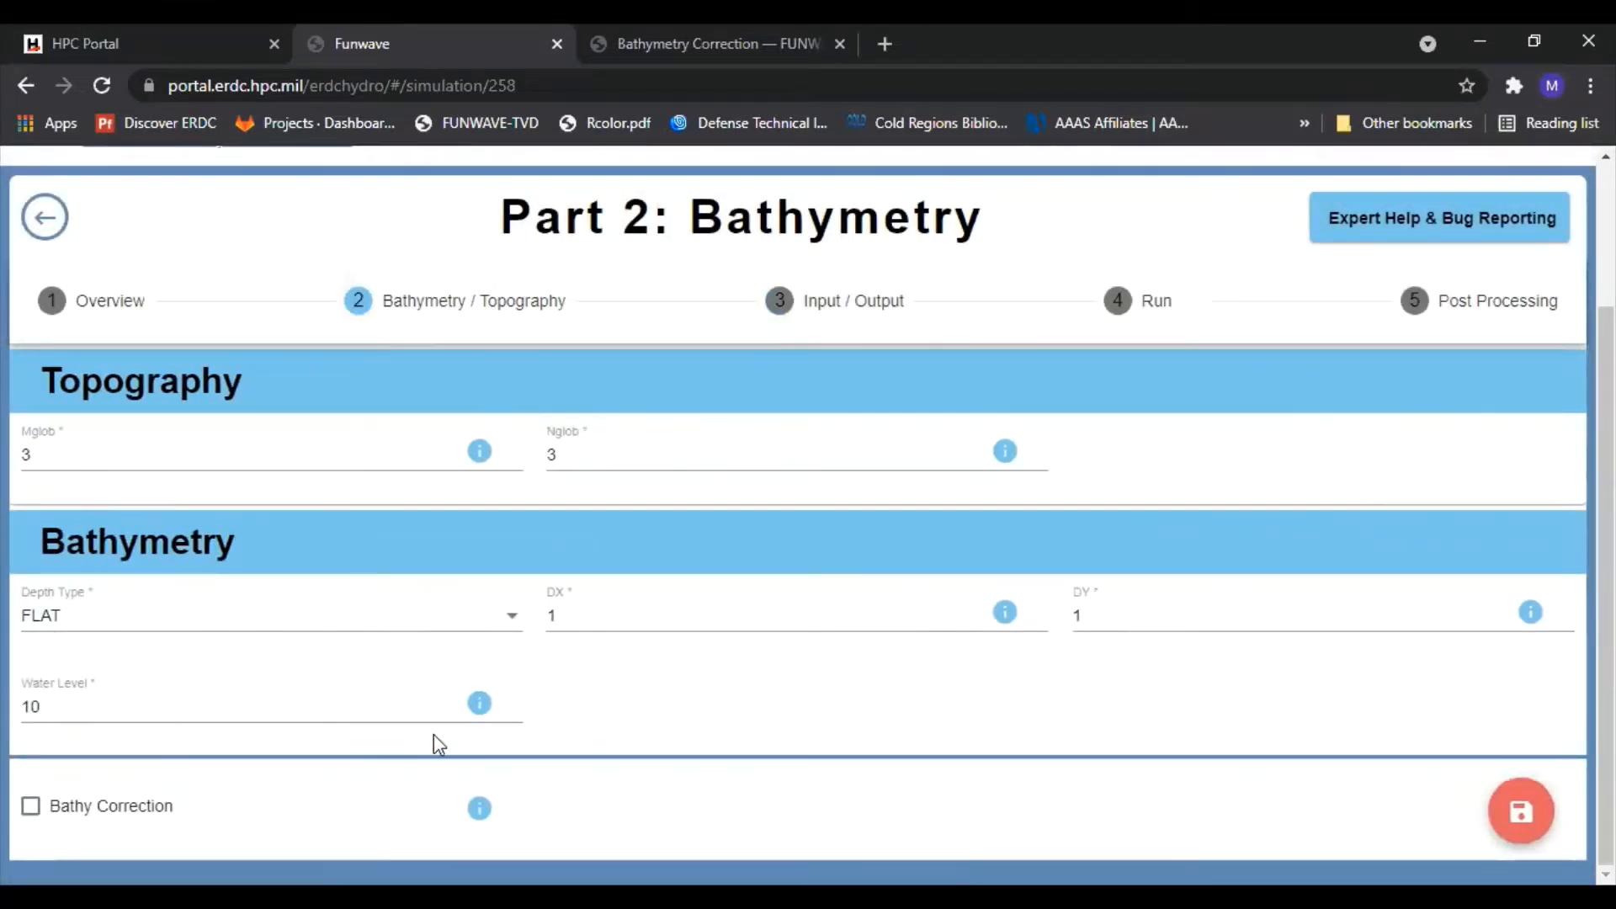
{"action": "left_click", "coordinate": [1529, 826]}
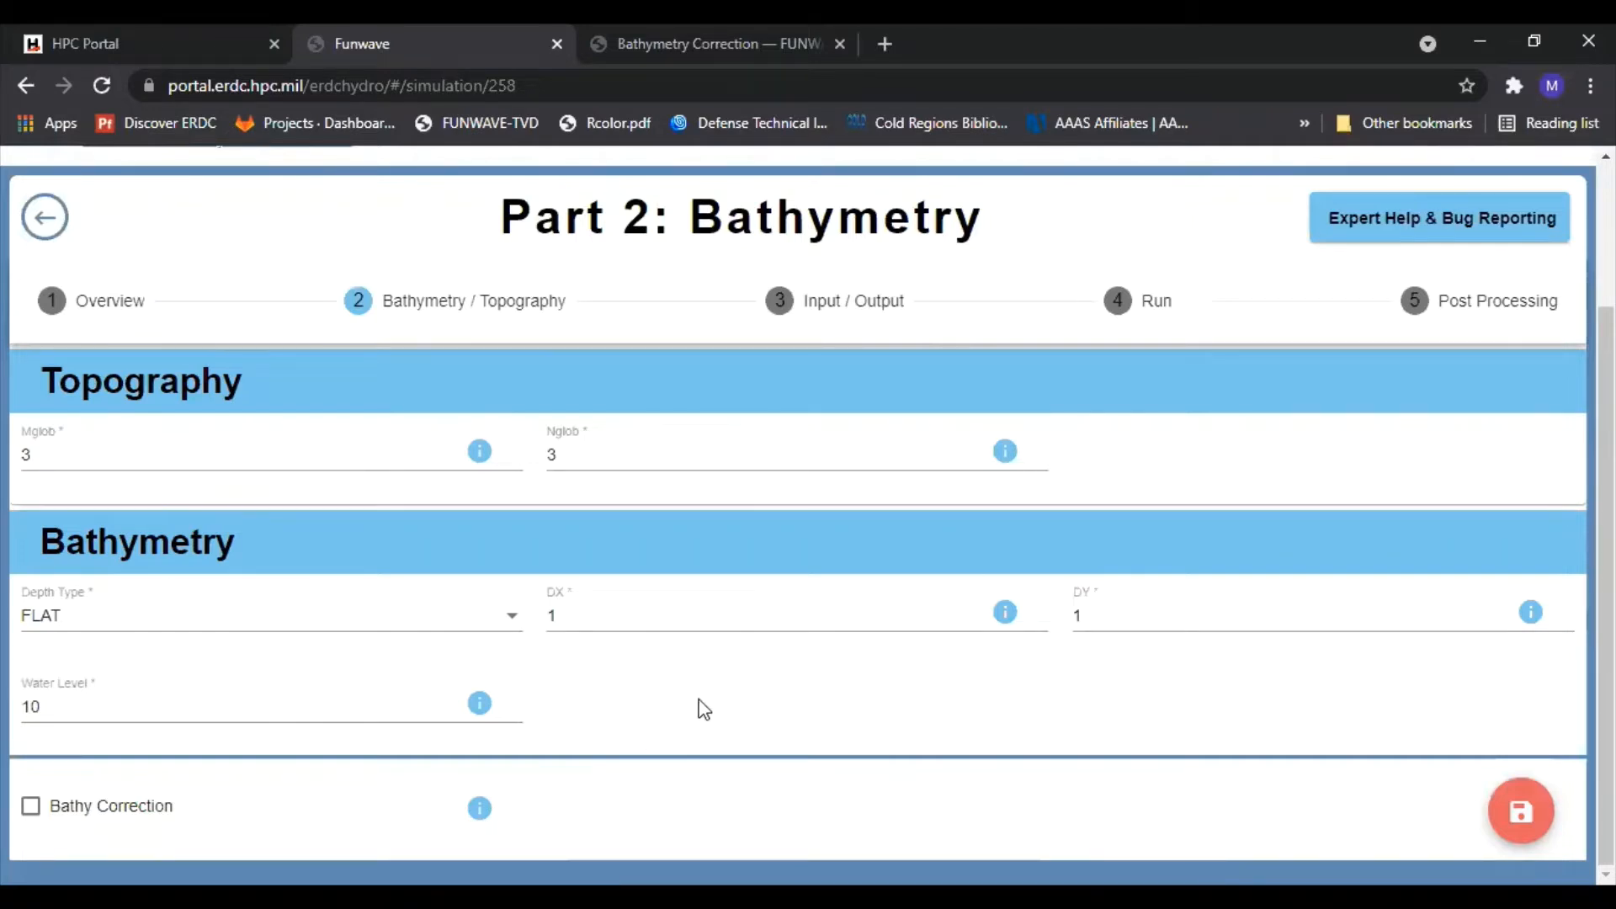
- Change the bathymetry Depth Type to SLOPE
{"action": "left_click", "coordinate": [510, 627]}
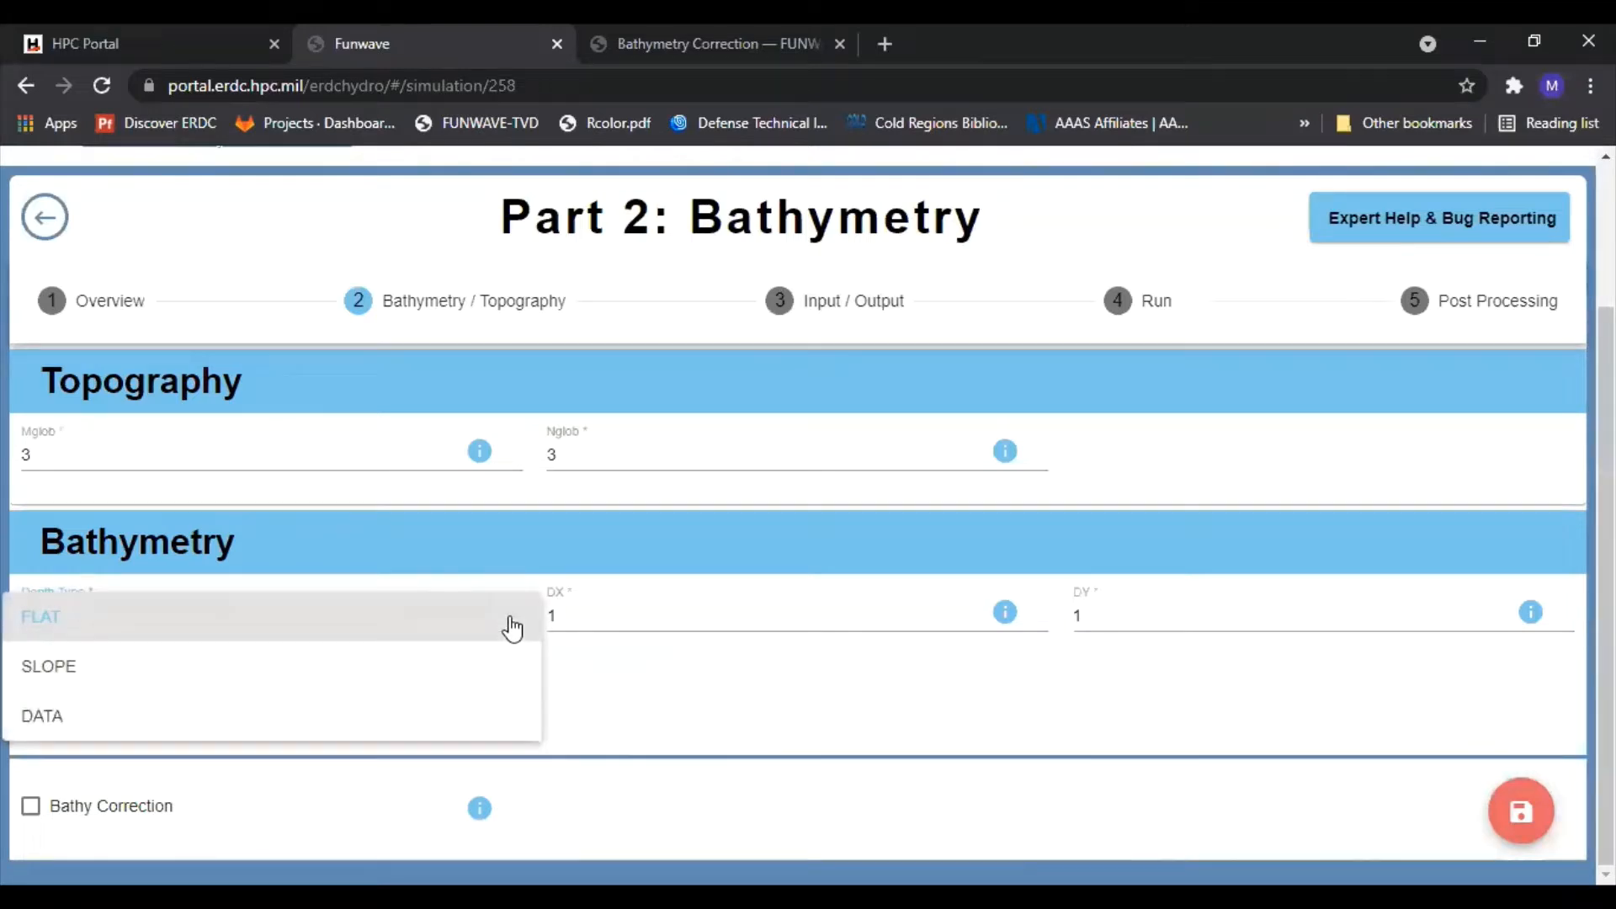
{"action": "left_click", "coordinate": [95, 678]}
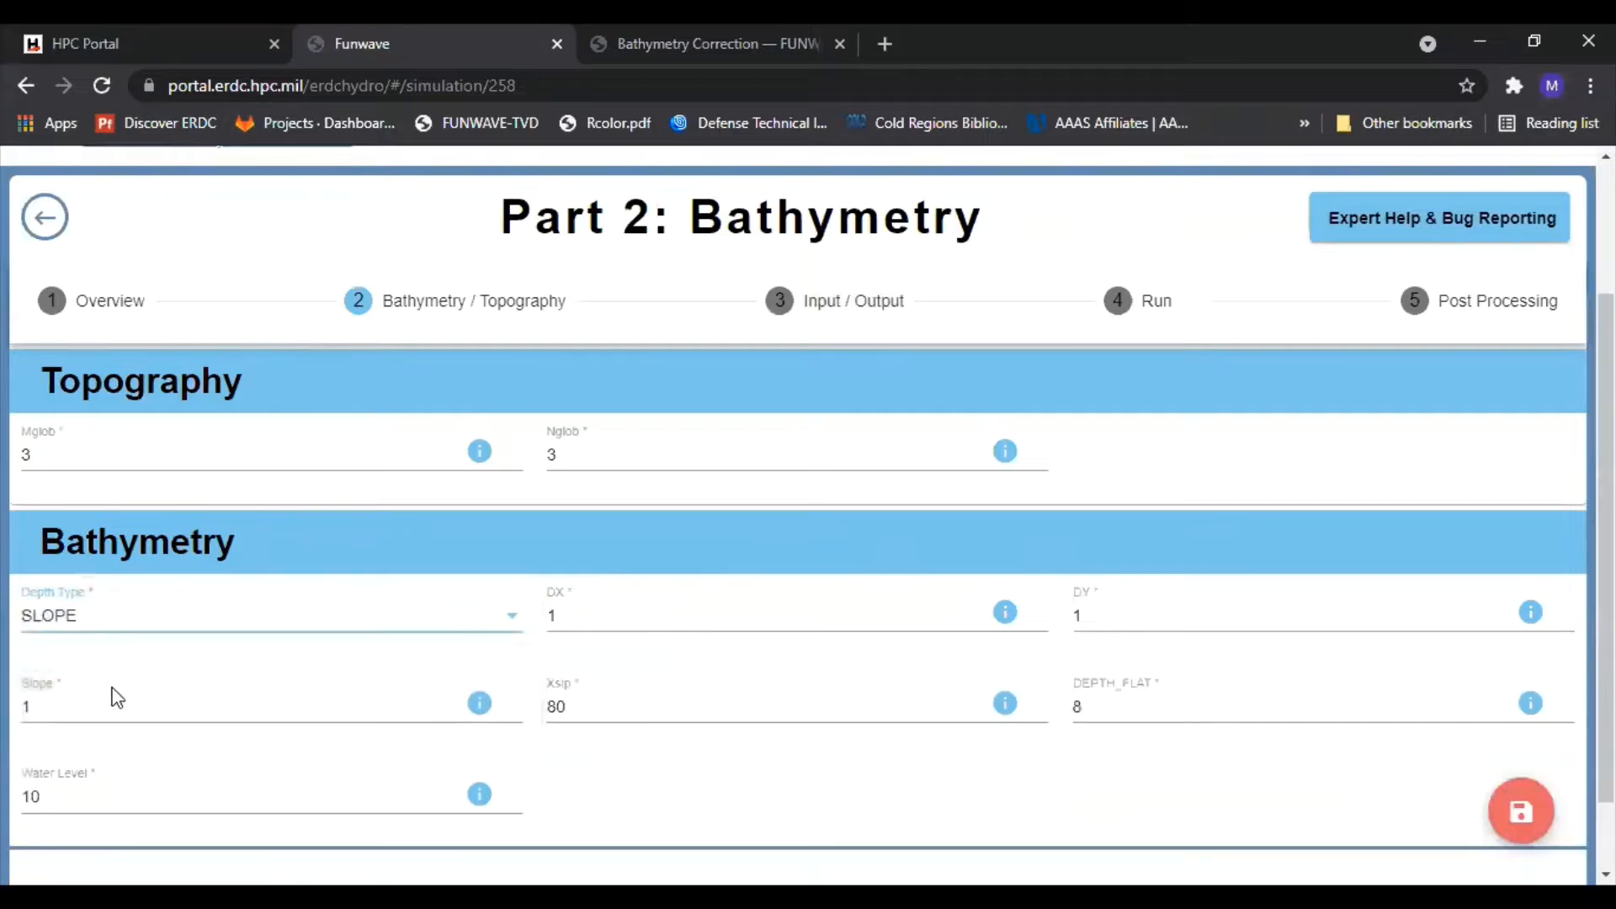
{"action": "scroll", "coordinate": [515, 535], "scroll_direction": "down", "scroll_amount": 1}
{"action": "left_click", "coordinate": [513, 533]}
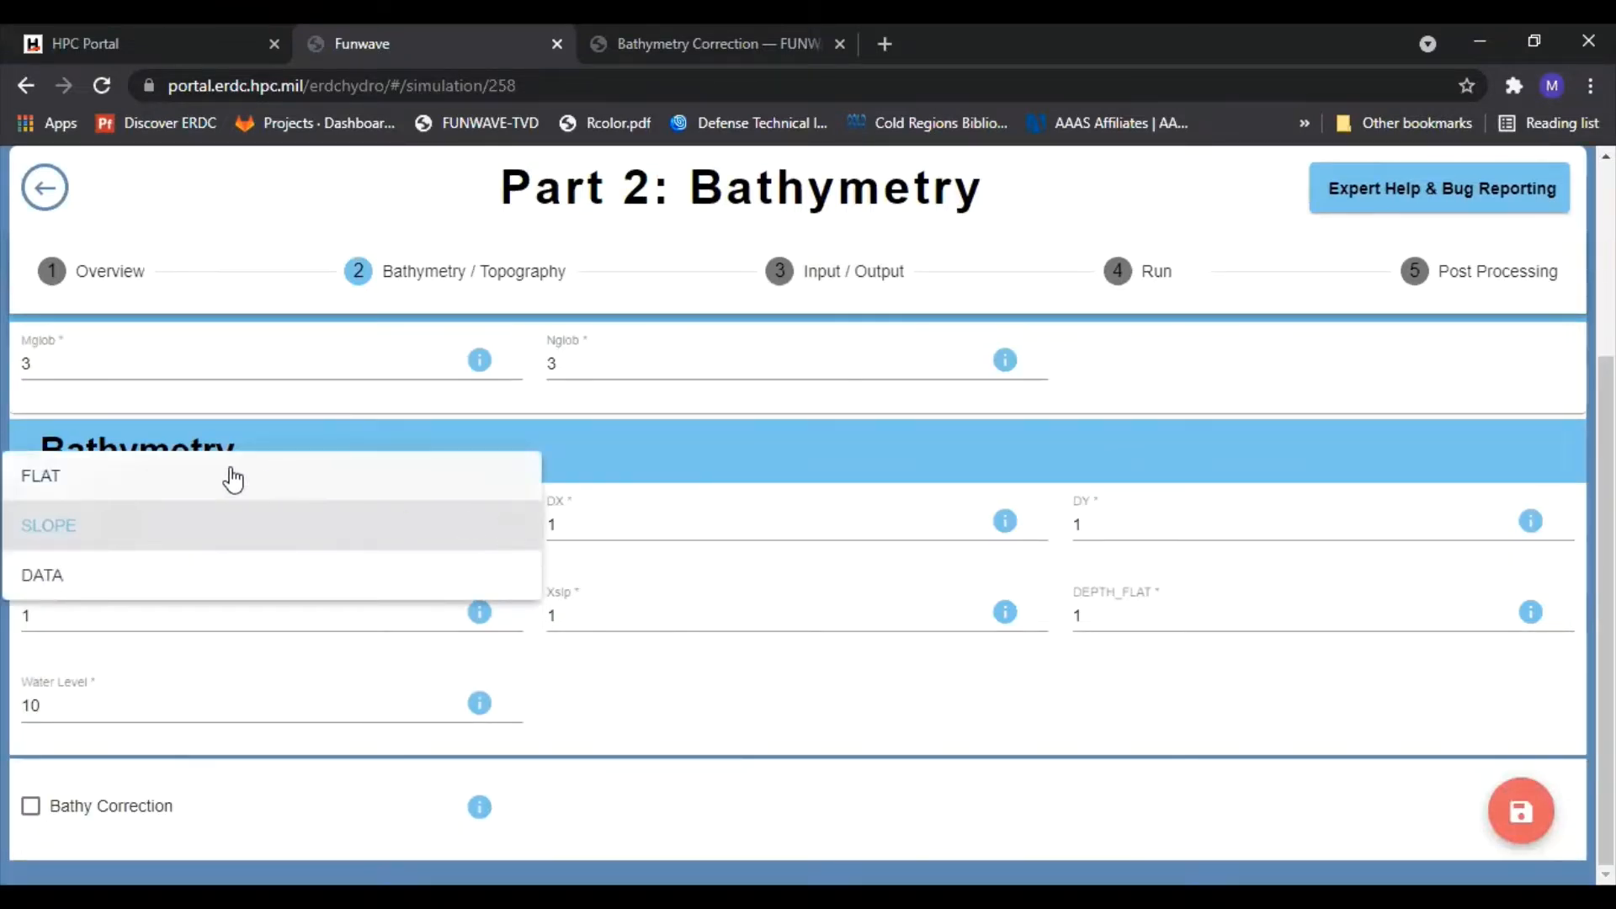
{"action": "left_click", "coordinate": [62, 530]}
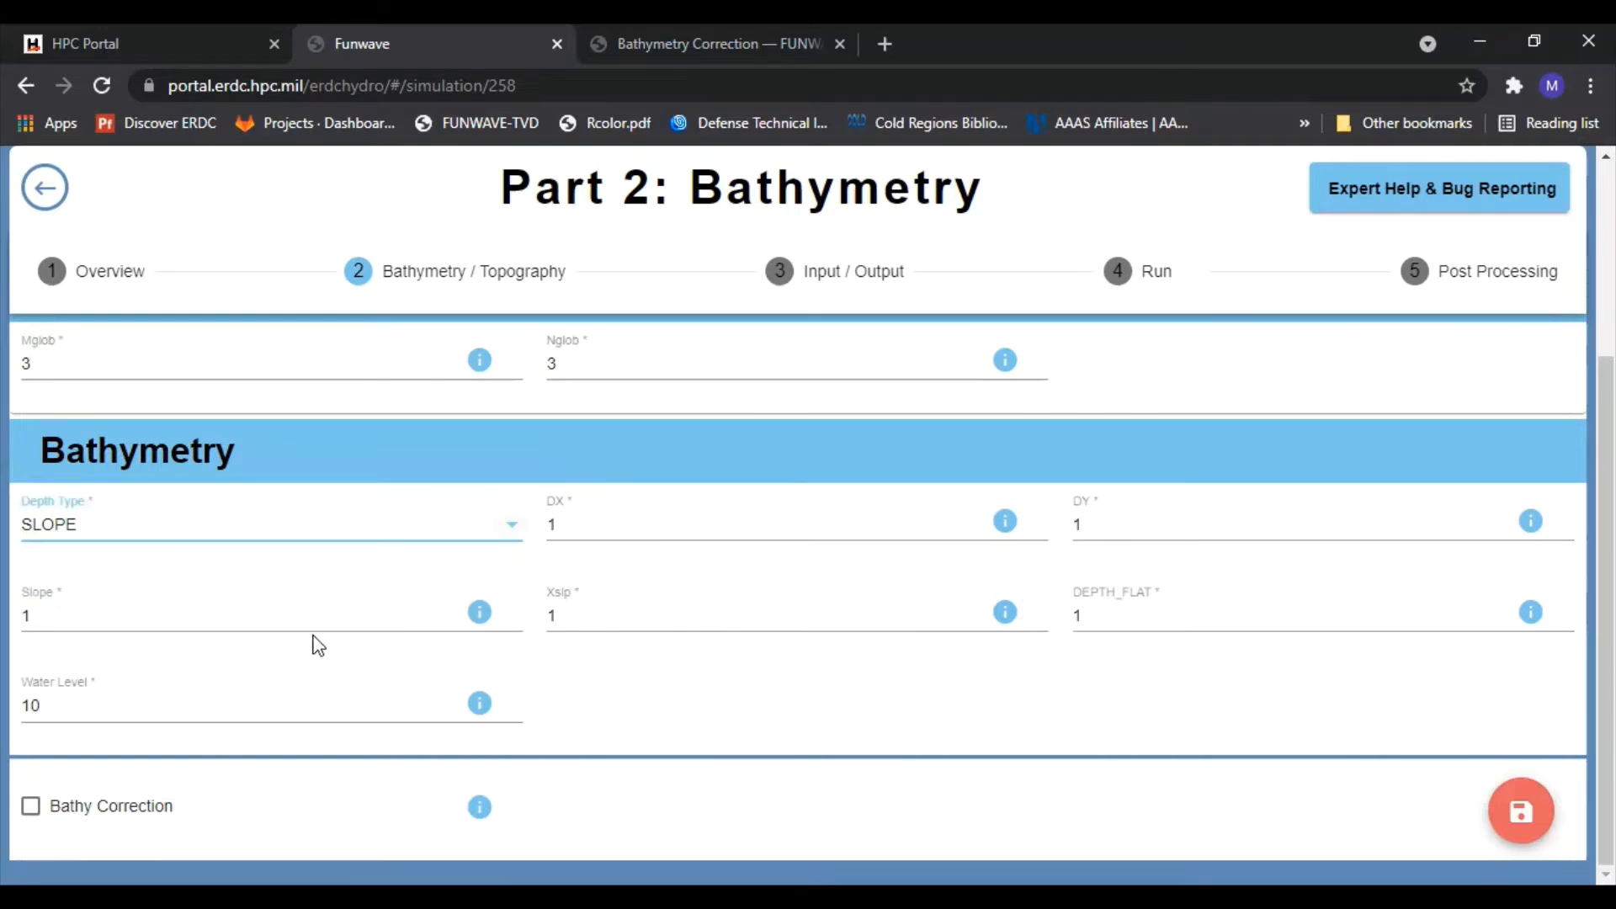
- Review the Slope parameter and set Xslp to 80 for the sloped bathymetry
{"action": "left_click", "coordinate": [76, 614]}
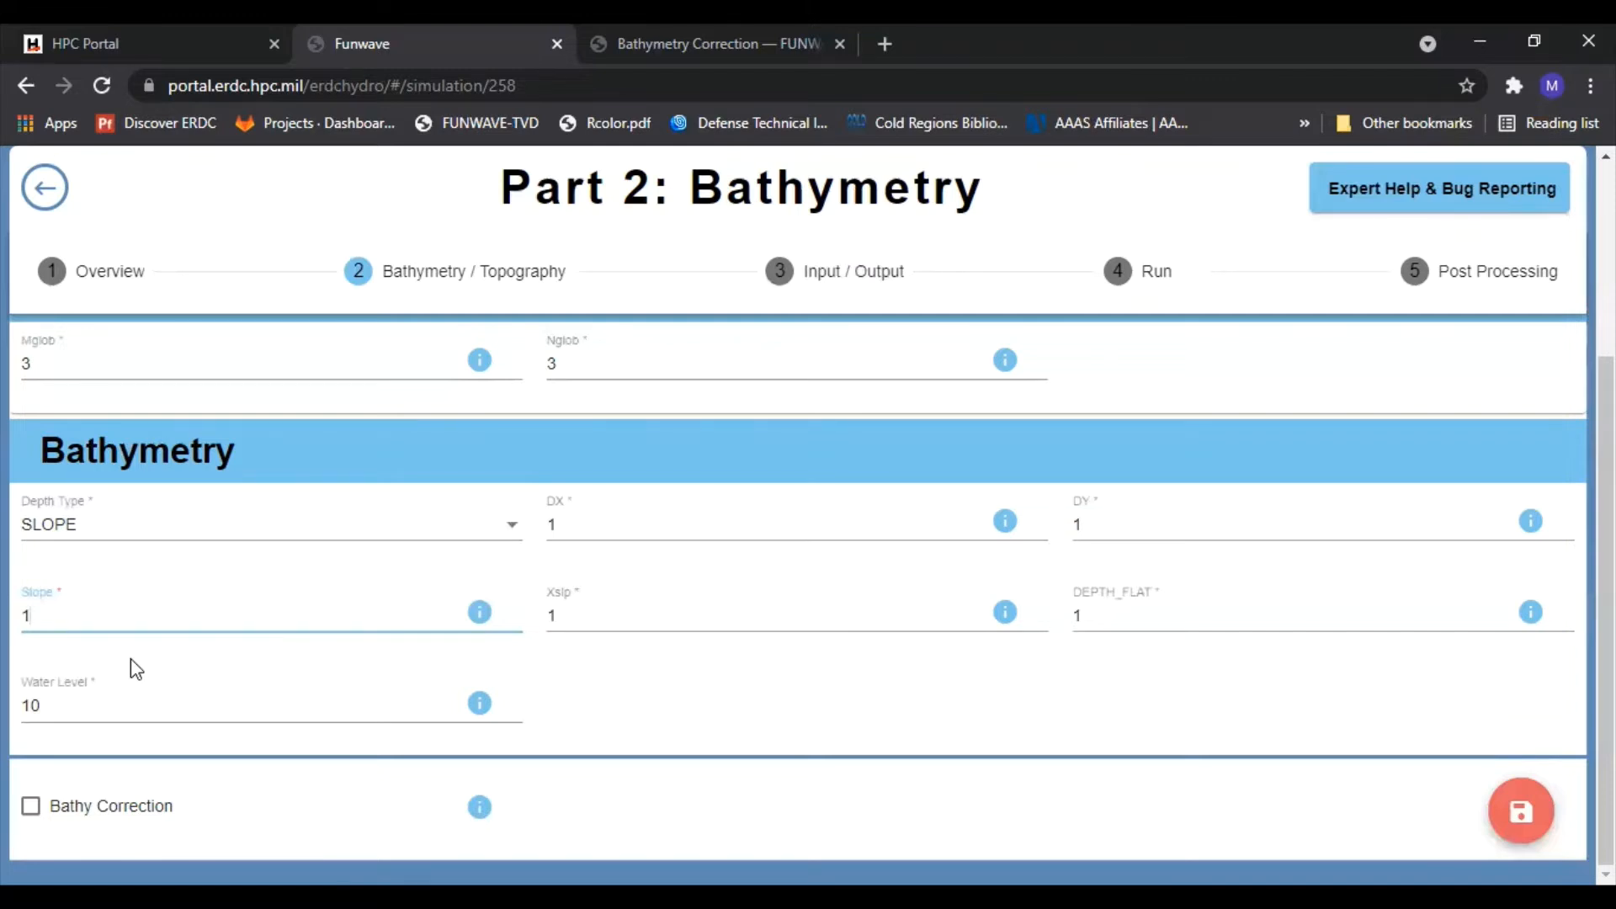
{"action": "mouse_move", "coordinate": [478, 623]}
{"action": "mouse_move", "coordinate": [1010, 633]}
{"action": "double_click", "coordinate": [547, 615]}
{"action": "type", "text": "80"}
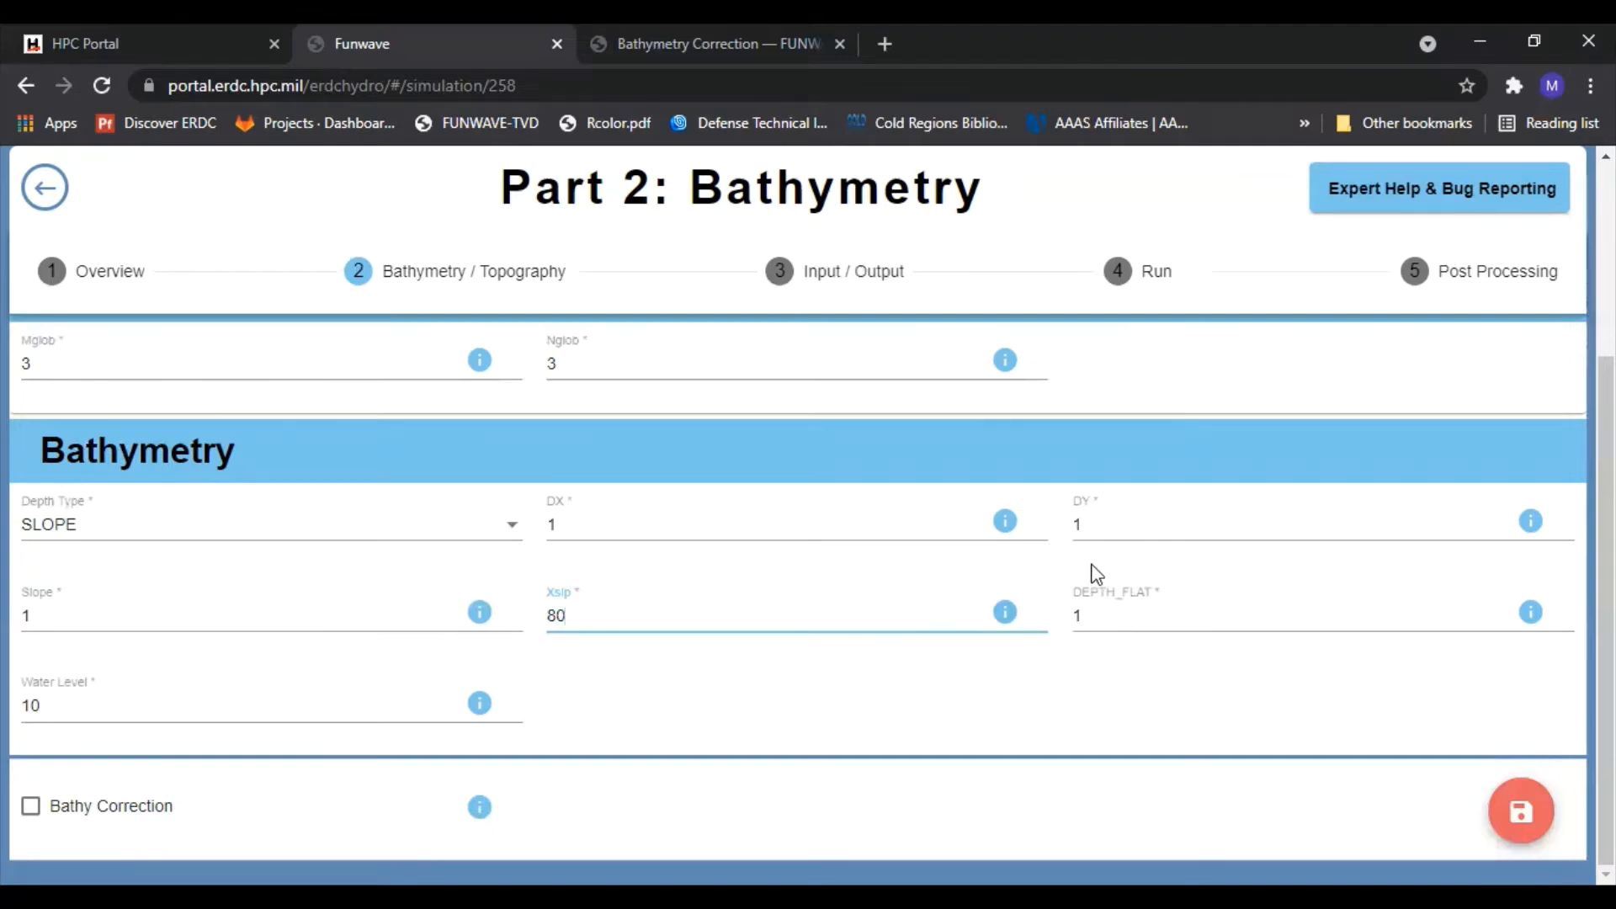
- Set DEPTH_FLAT to 8 and the Water Level to 2 for the sloped bathymetry
{"action": "left_click", "coordinate": [1107, 620]}
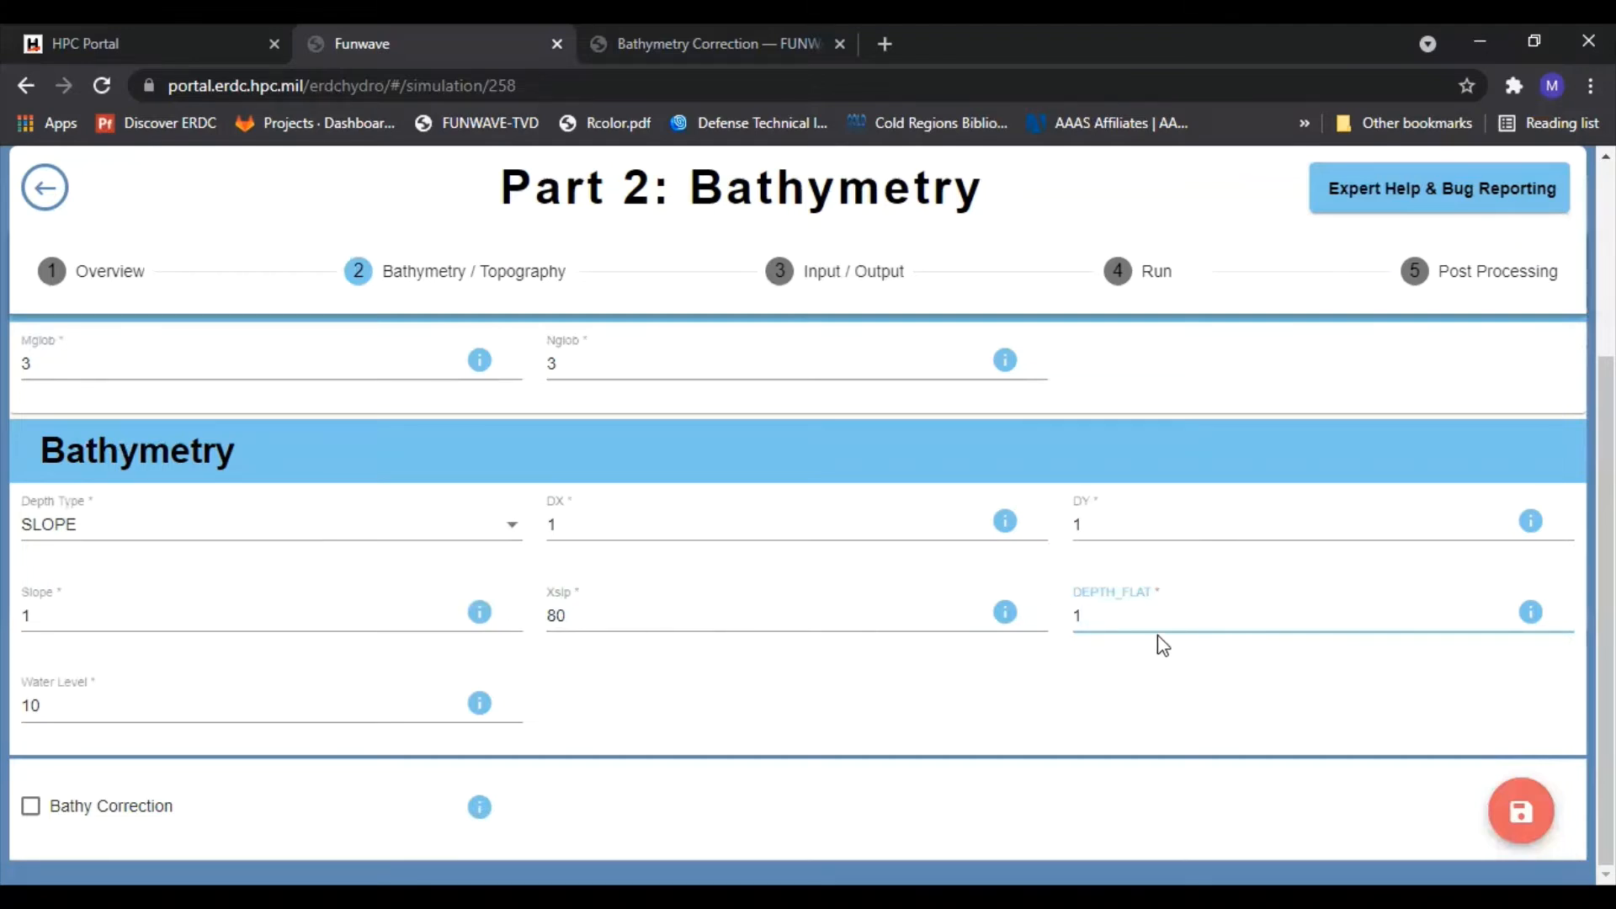
{"action": "double_click", "coordinate": [1076, 617]}
{"action": "type", "text": "8"}
{"action": "left_click_drag", "start_coordinate": [62, 706], "coordinate": [28, 706]}
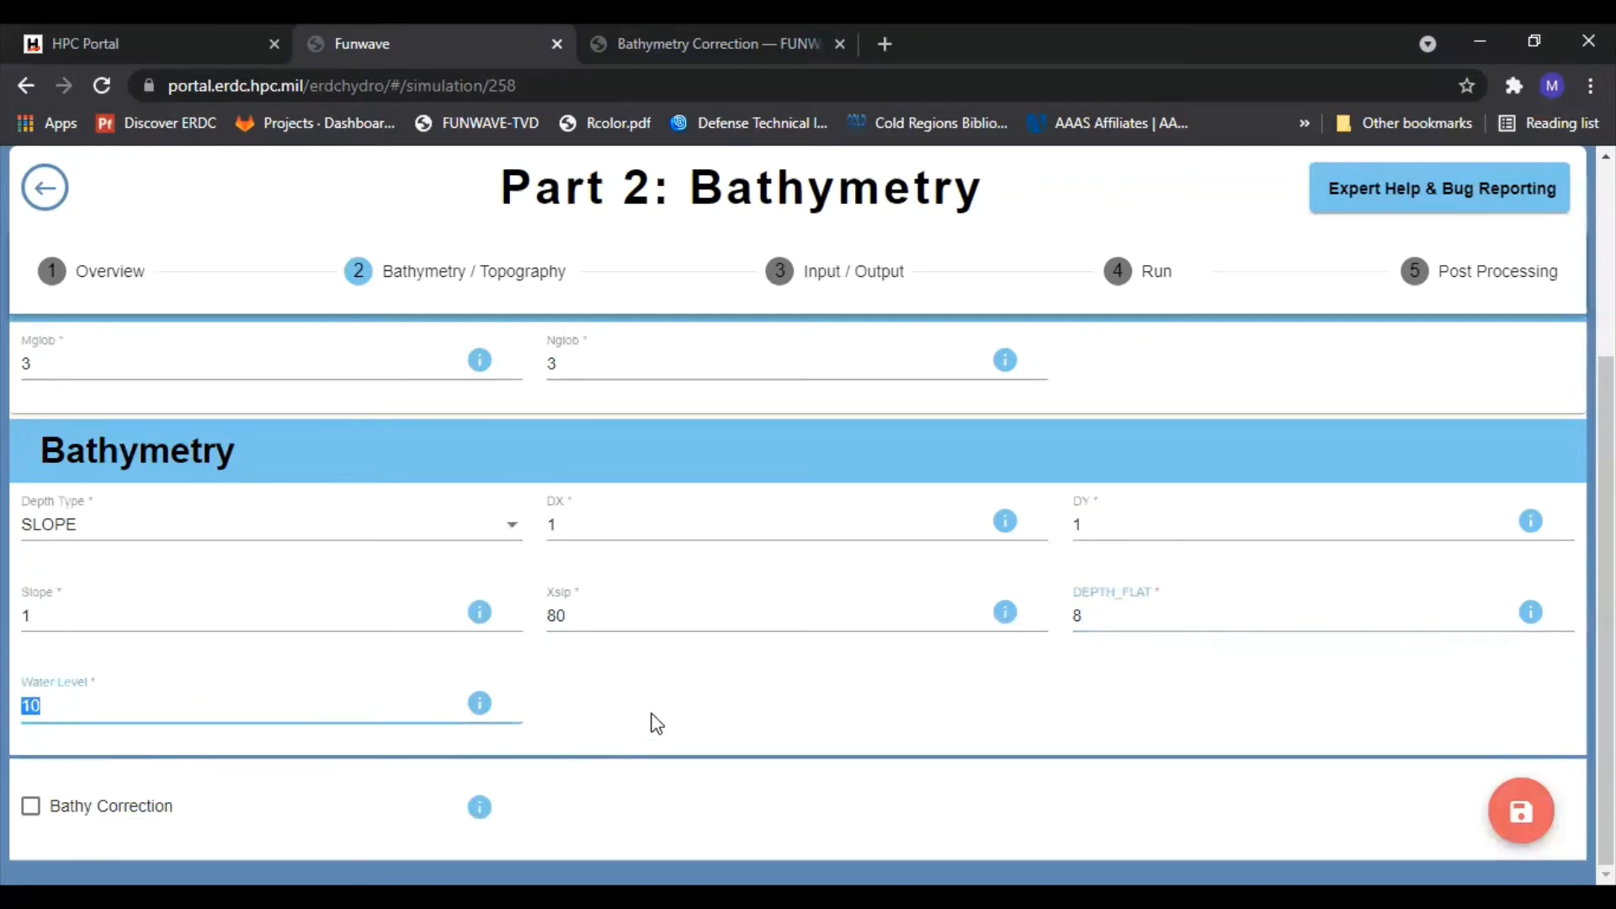
{"action": "type", "text": "2"}
{"action": "mouse_move", "coordinate": [483, 710]}
{"action": "left_click", "coordinate": [596, 710]}
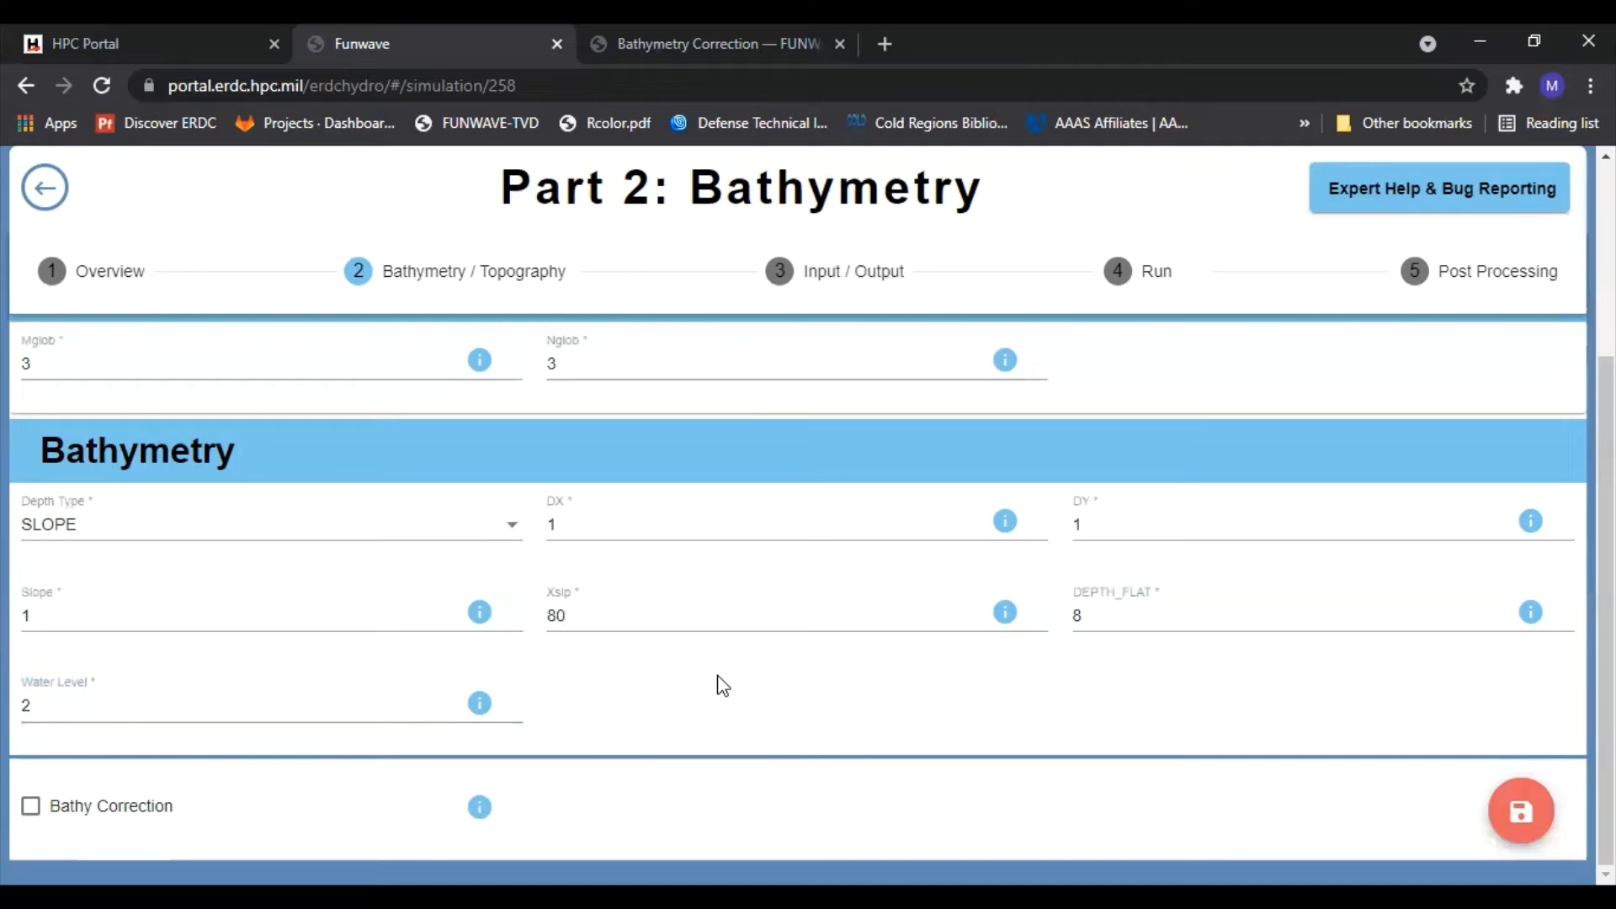
- Set the topography grid dimensions to 1000 for Mglob and 500 for Nglob
{"action": "scroll", "coordinate": [715, 711], "scroll_direction": "up", "scroll_amount": 3}
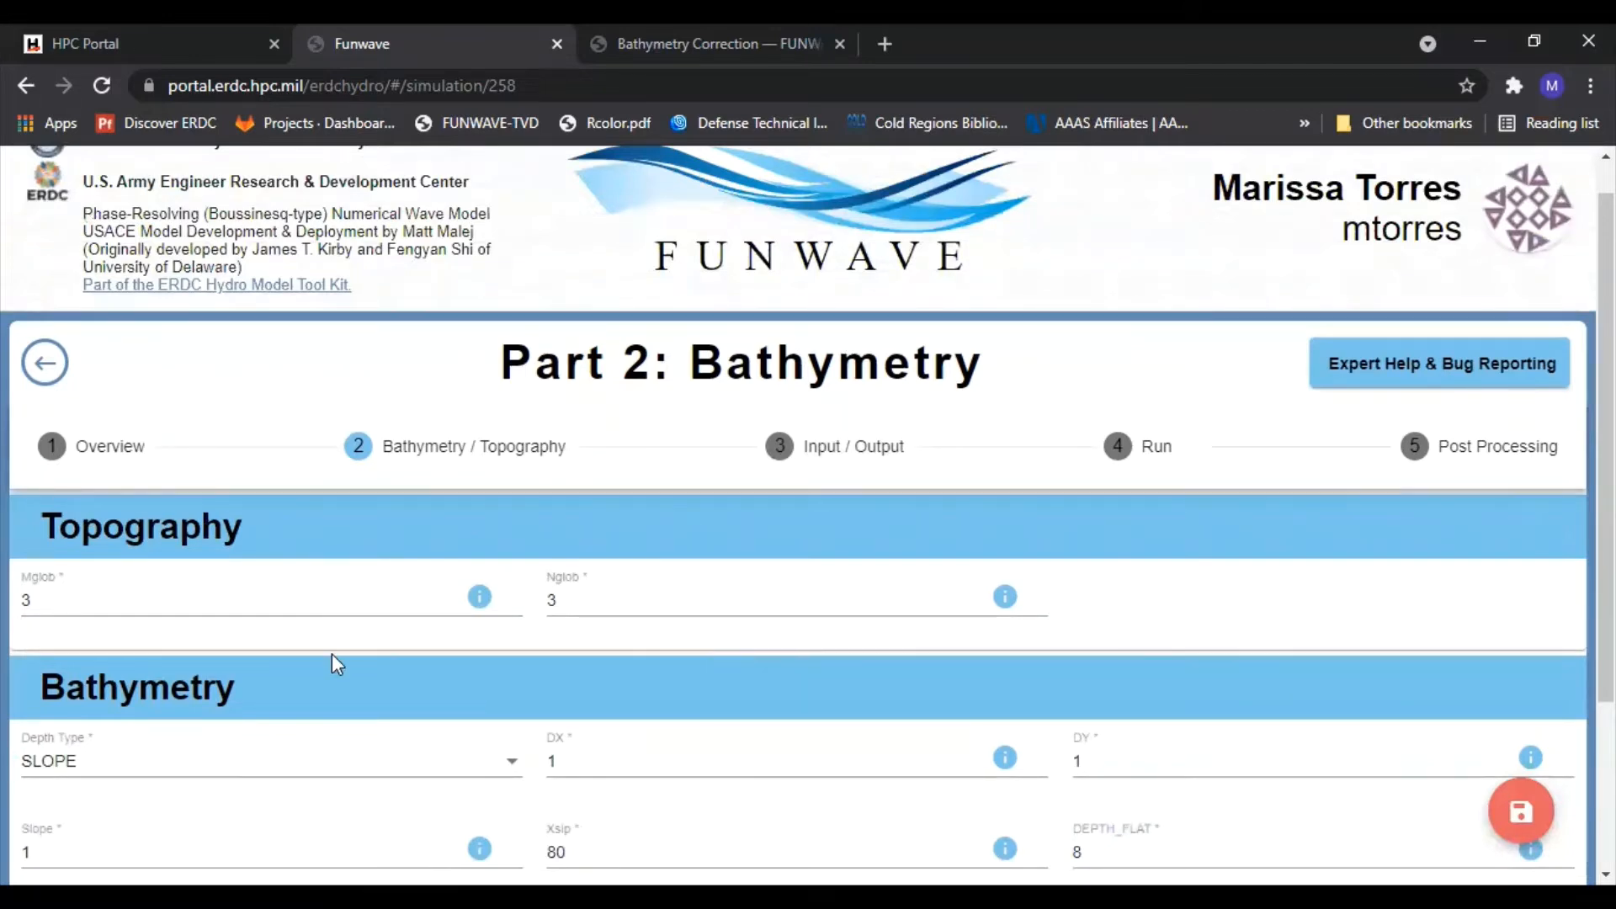
{"action": "double_click", "coordinate": [34, 599]}
{"action": "type", "text": "1000"}
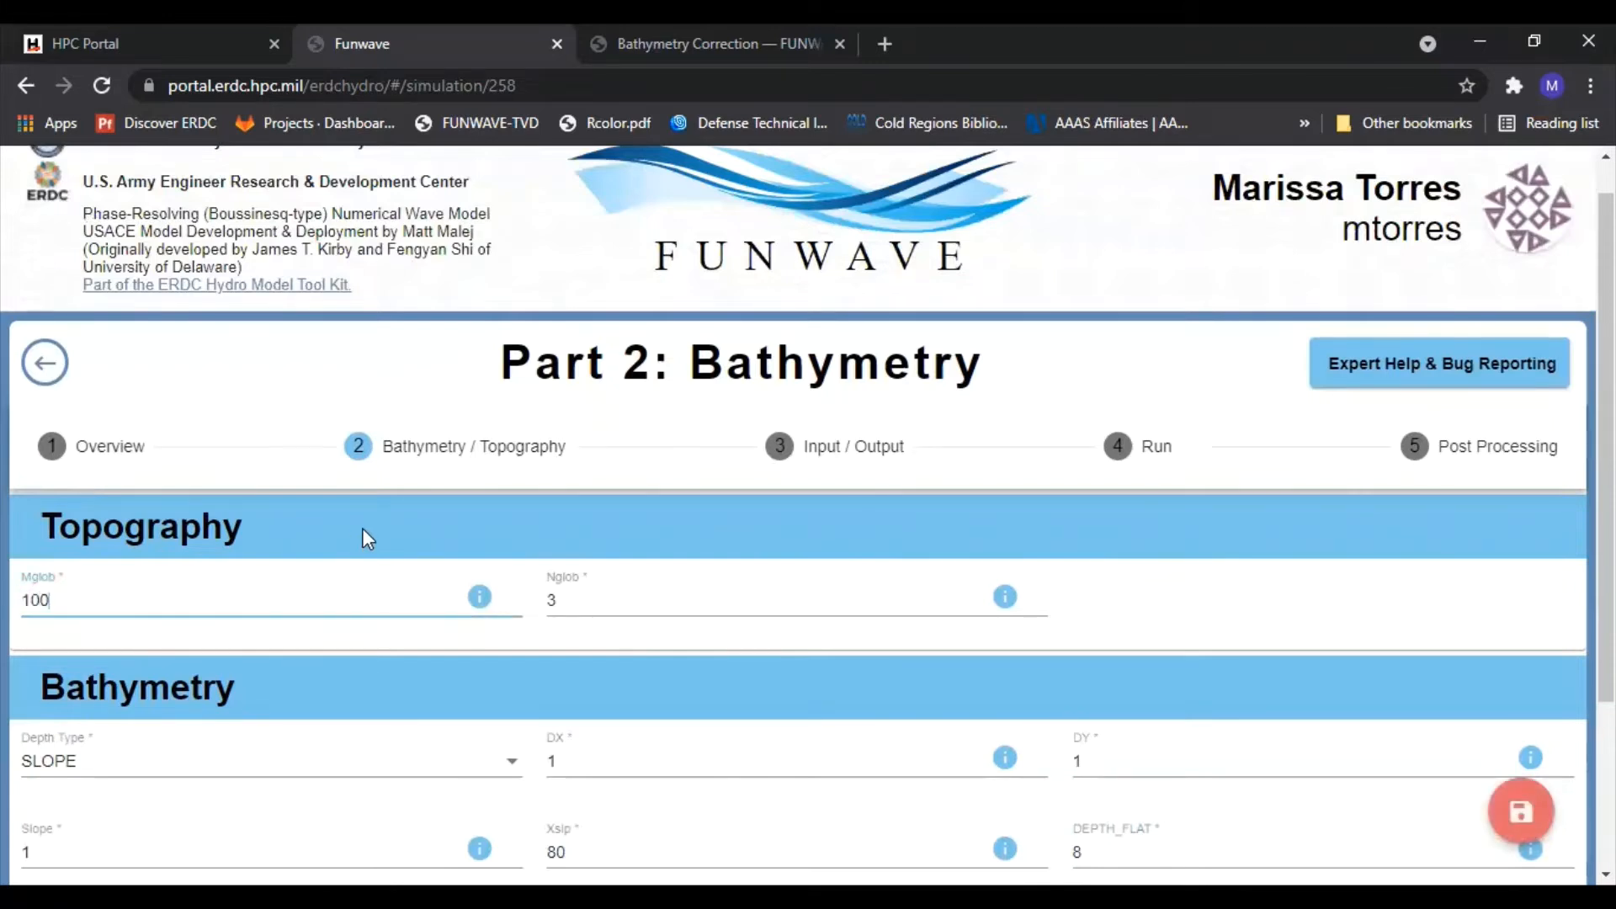
{"action": "double_click", "coordinate": [551, 599]}
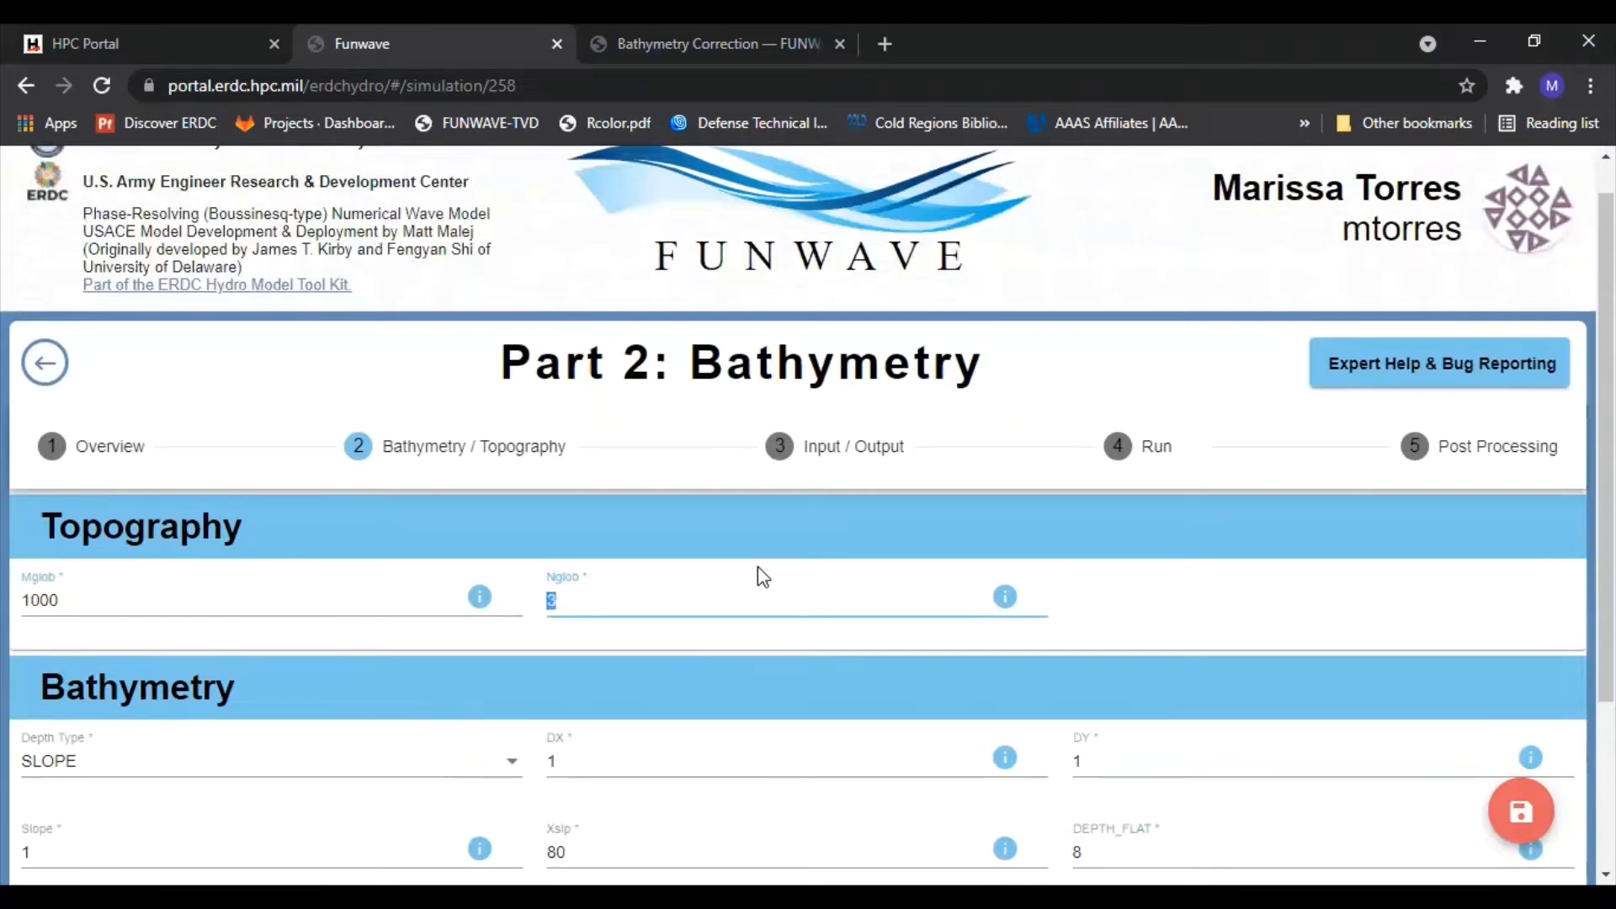
{"action": "type", "text": "500"}
{"action": "left_click", "coordinate": [1171, 633]}
- Set the DY grid spacing to 1.5 and save the bathymetry data
{"action": "scroll", "coordinate": [927, 505], "scroll_direction": "down", "scroll_amount": 1}
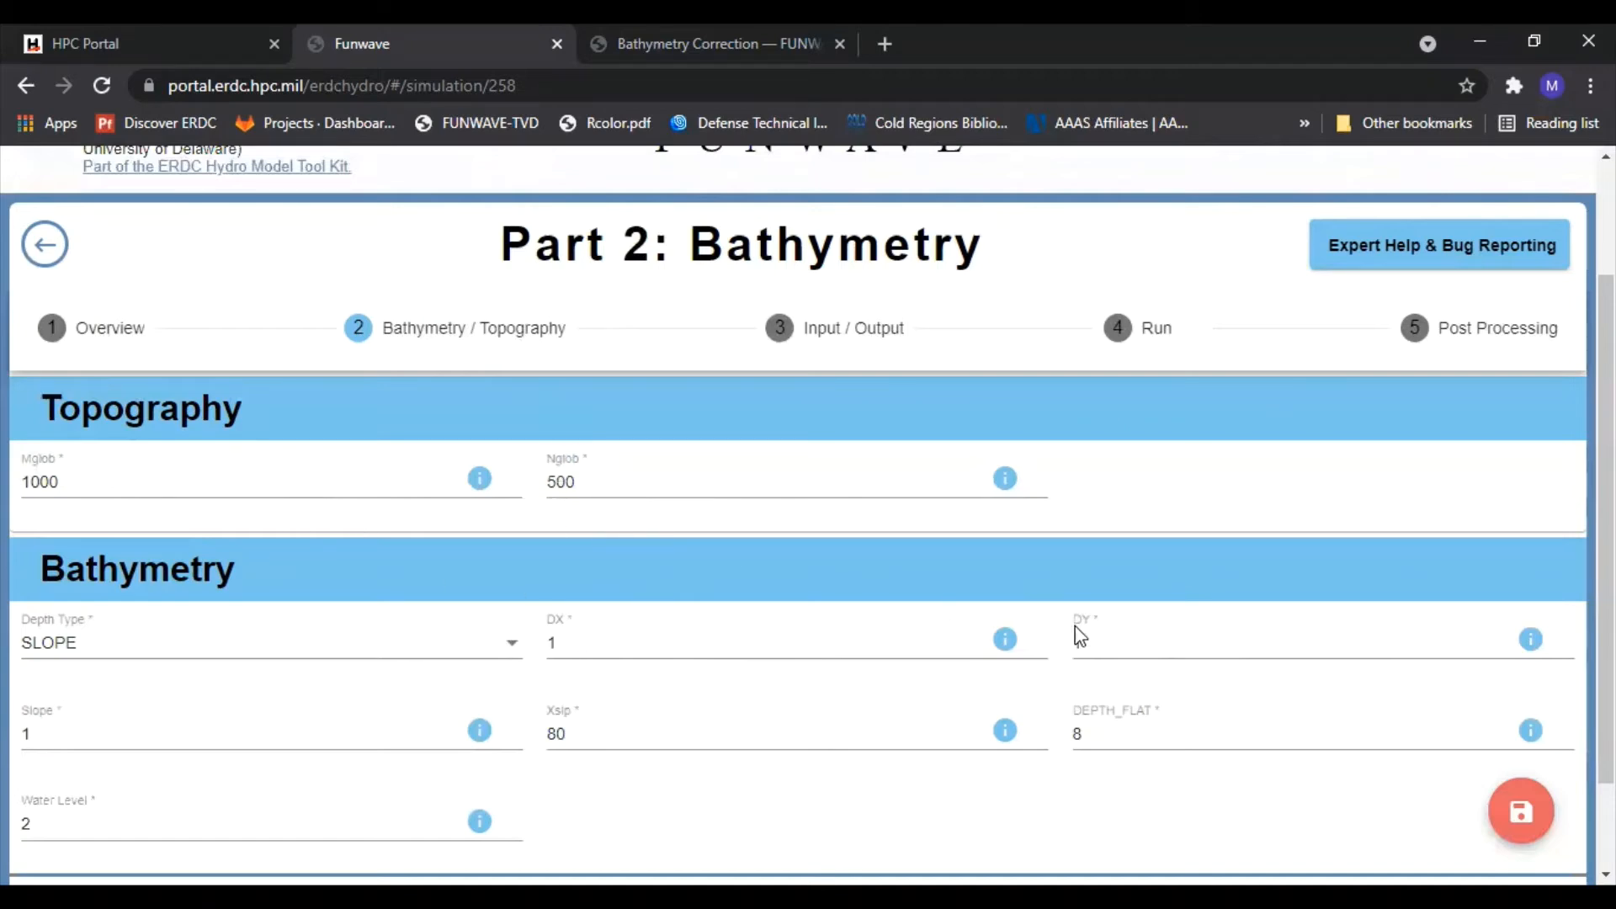
{"action": "left_click", "coordinate": [1091, 641]}
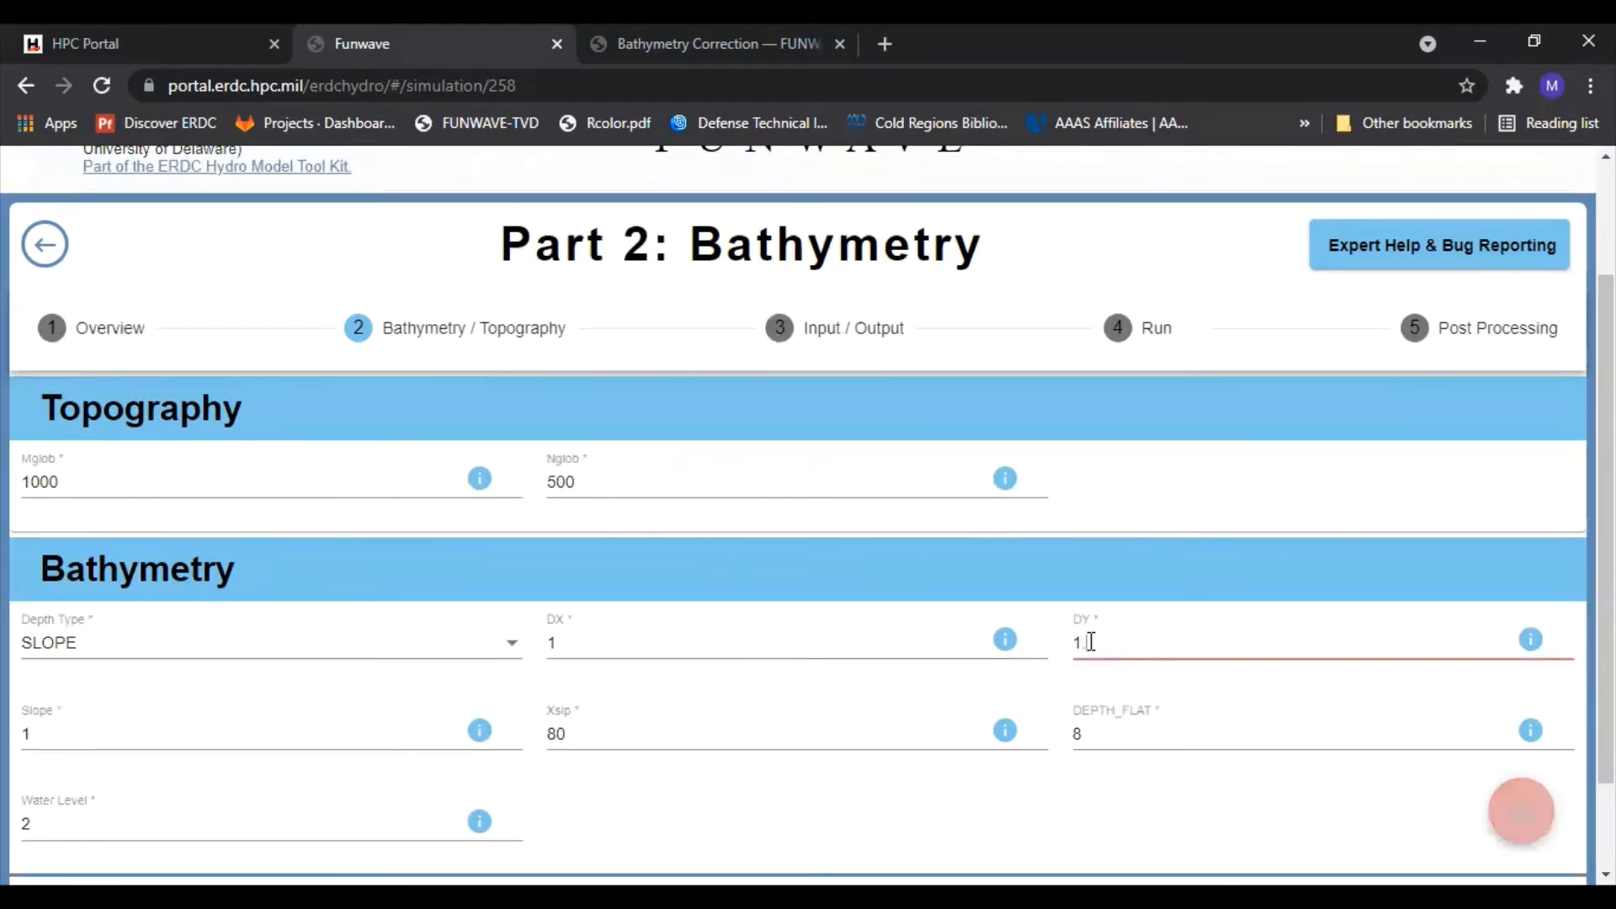
{"action": "type", "text": ".5"}
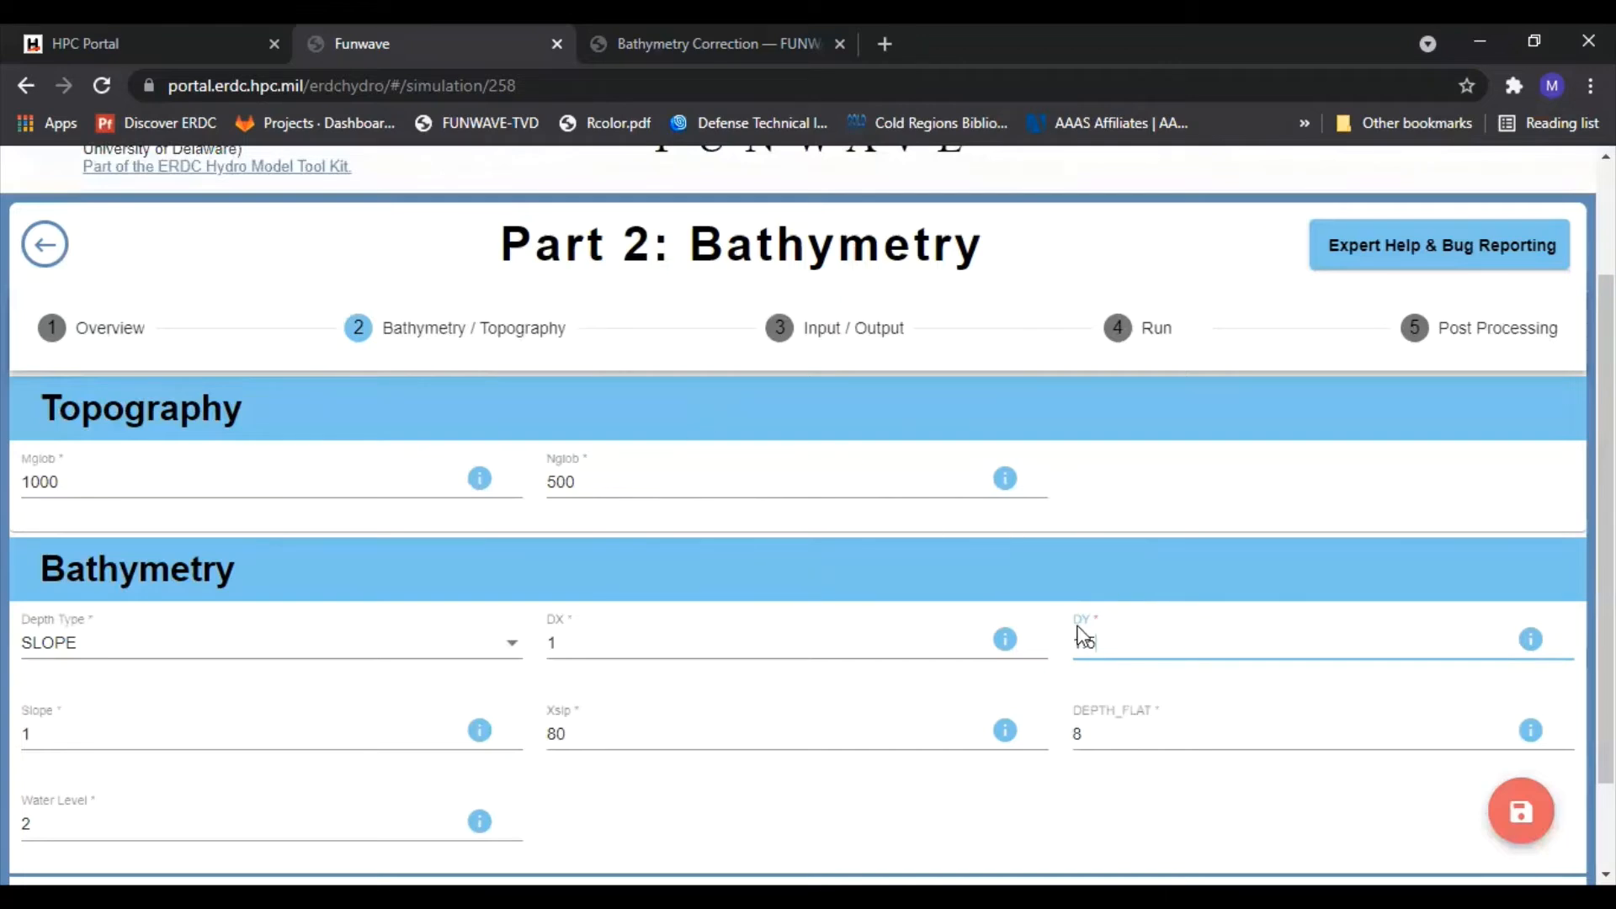
{"action": "left_click", "coordinate": [891, 584]}
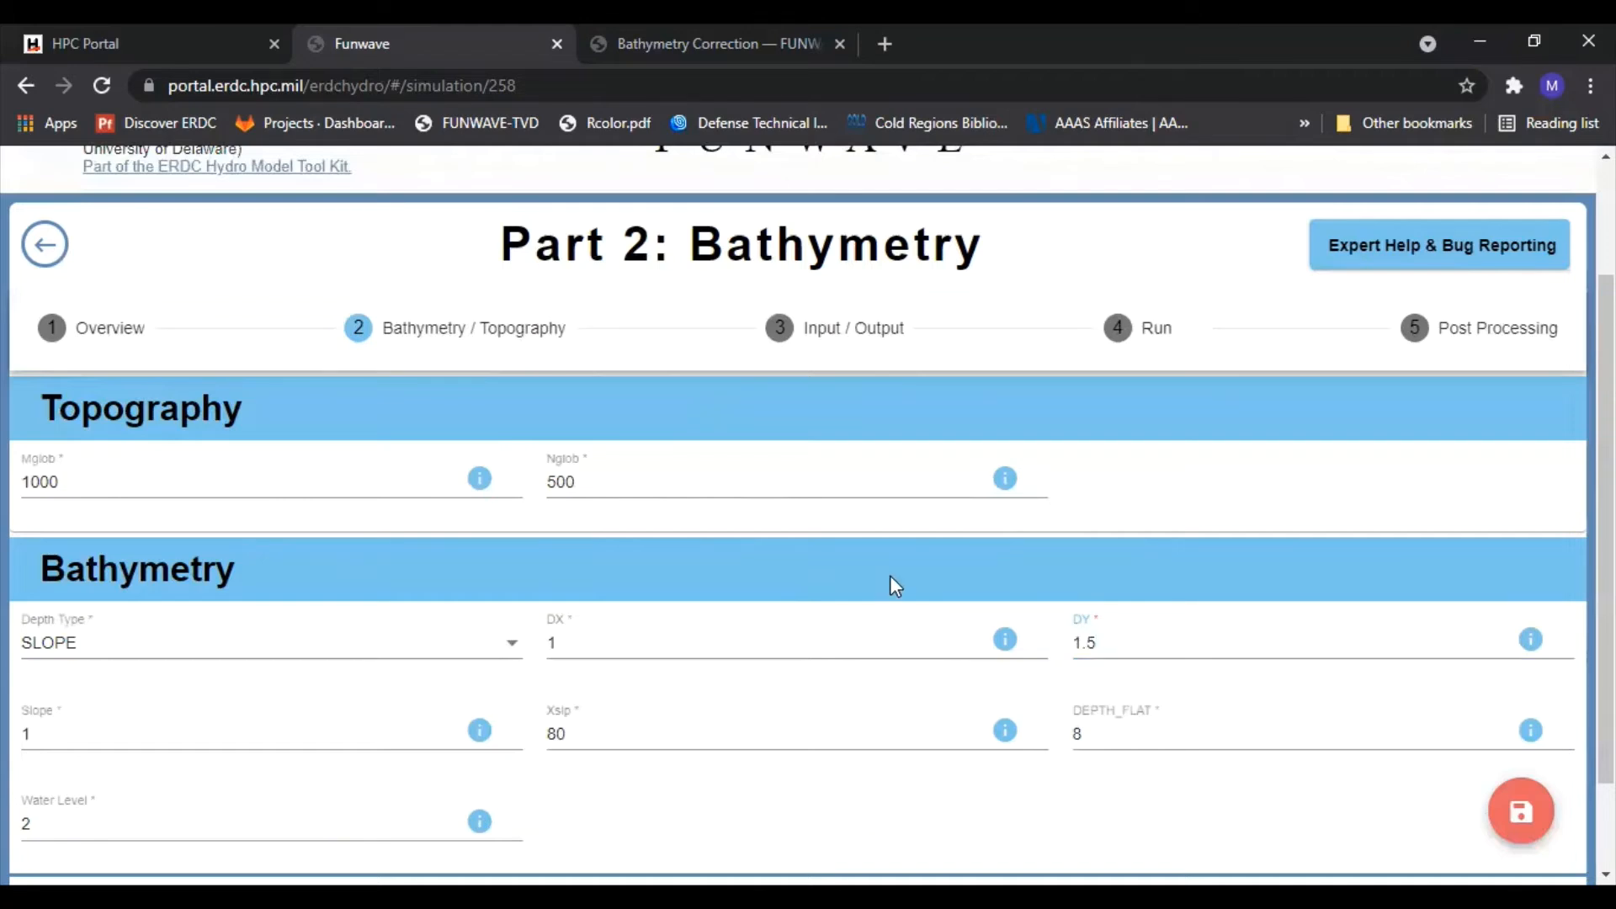
{"action": "left_click", "coordinate": [1521, 810]}
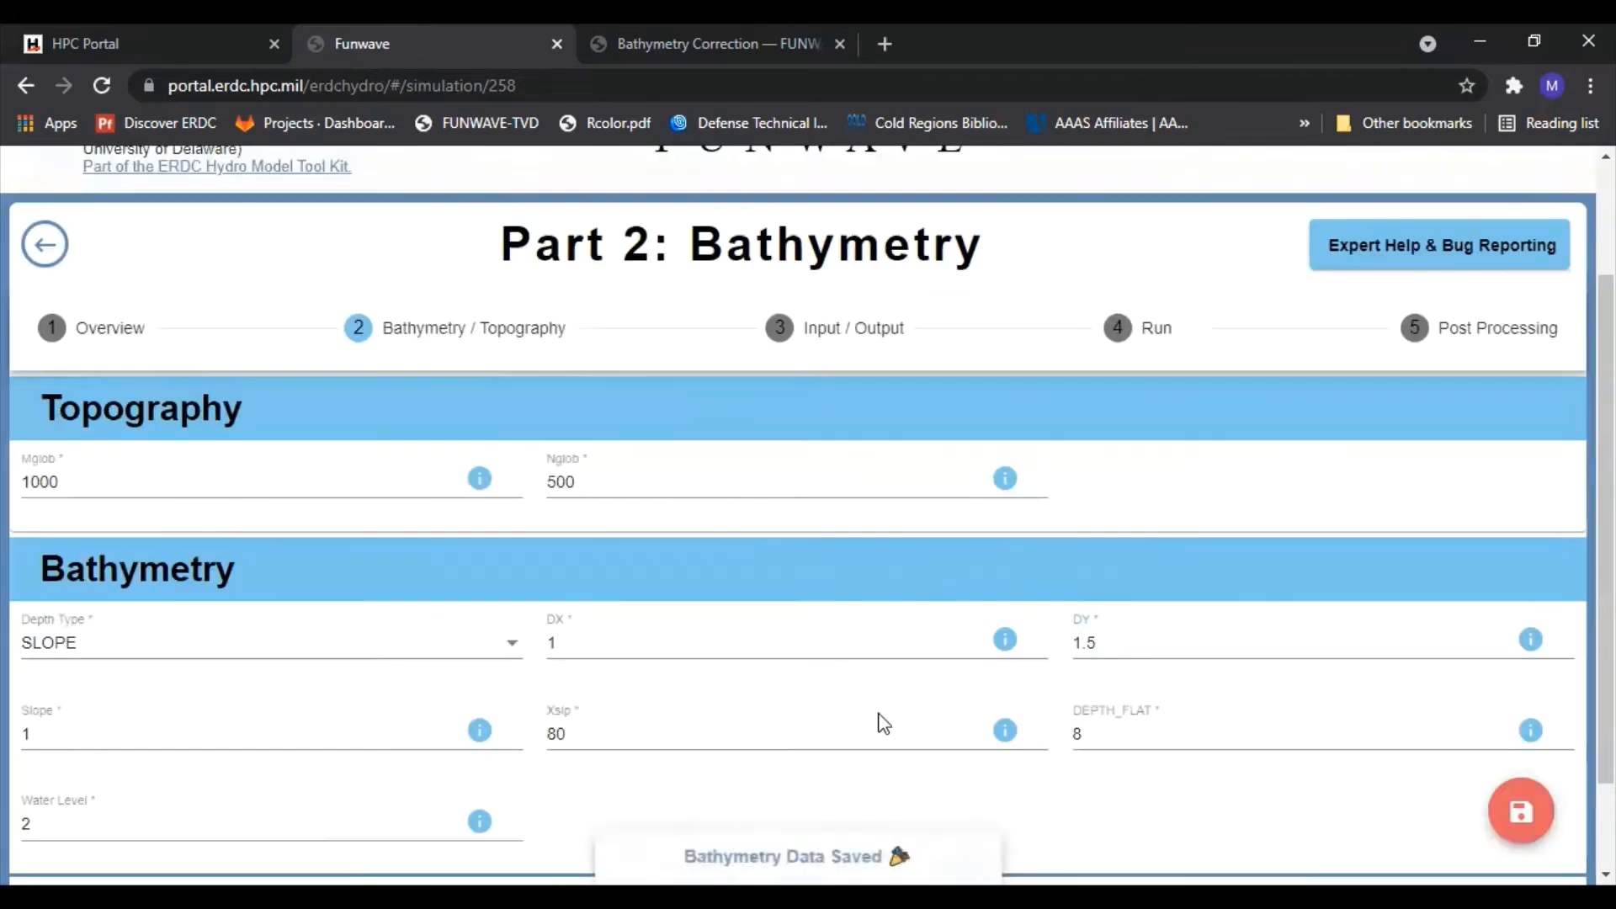
- Enable Bathy Correction for the sloped bathymetry
{"action": "scroll", "coordinate": [642, 559], "scroll_direction": "down", "scroll_amount": 2}
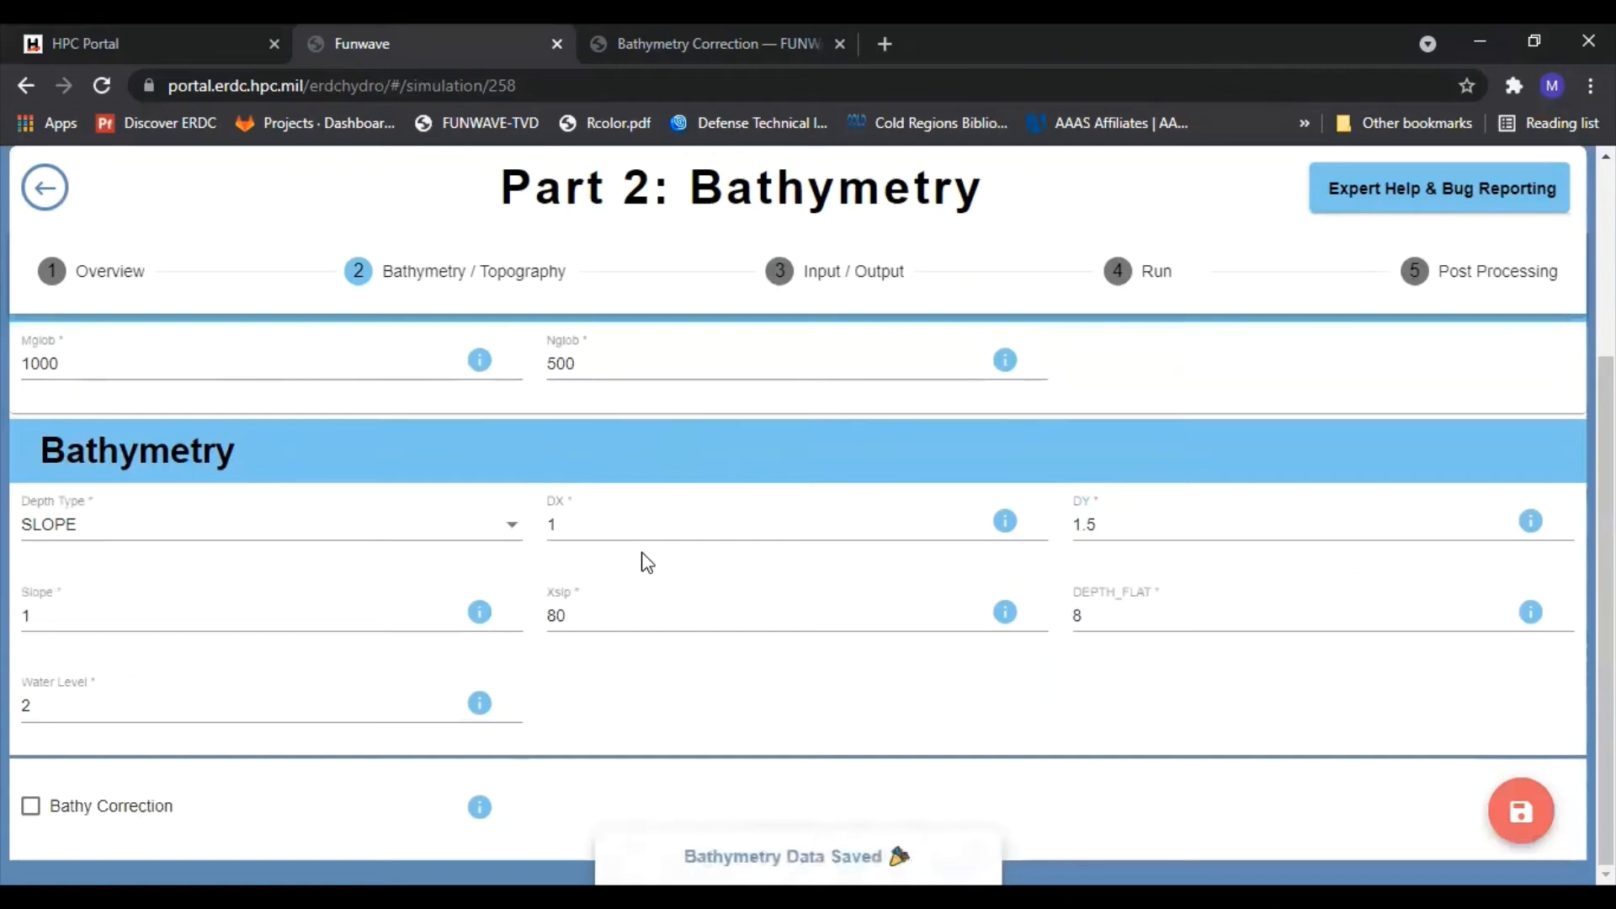
{"action": "scroll", "coordinate": [642, 559], "scroll_direction": "up", "scroll_amount": 3}
{"action": "scroll", "coordinate": [642, 559], "scroll_direction": "down", "scroll_amount": 3}
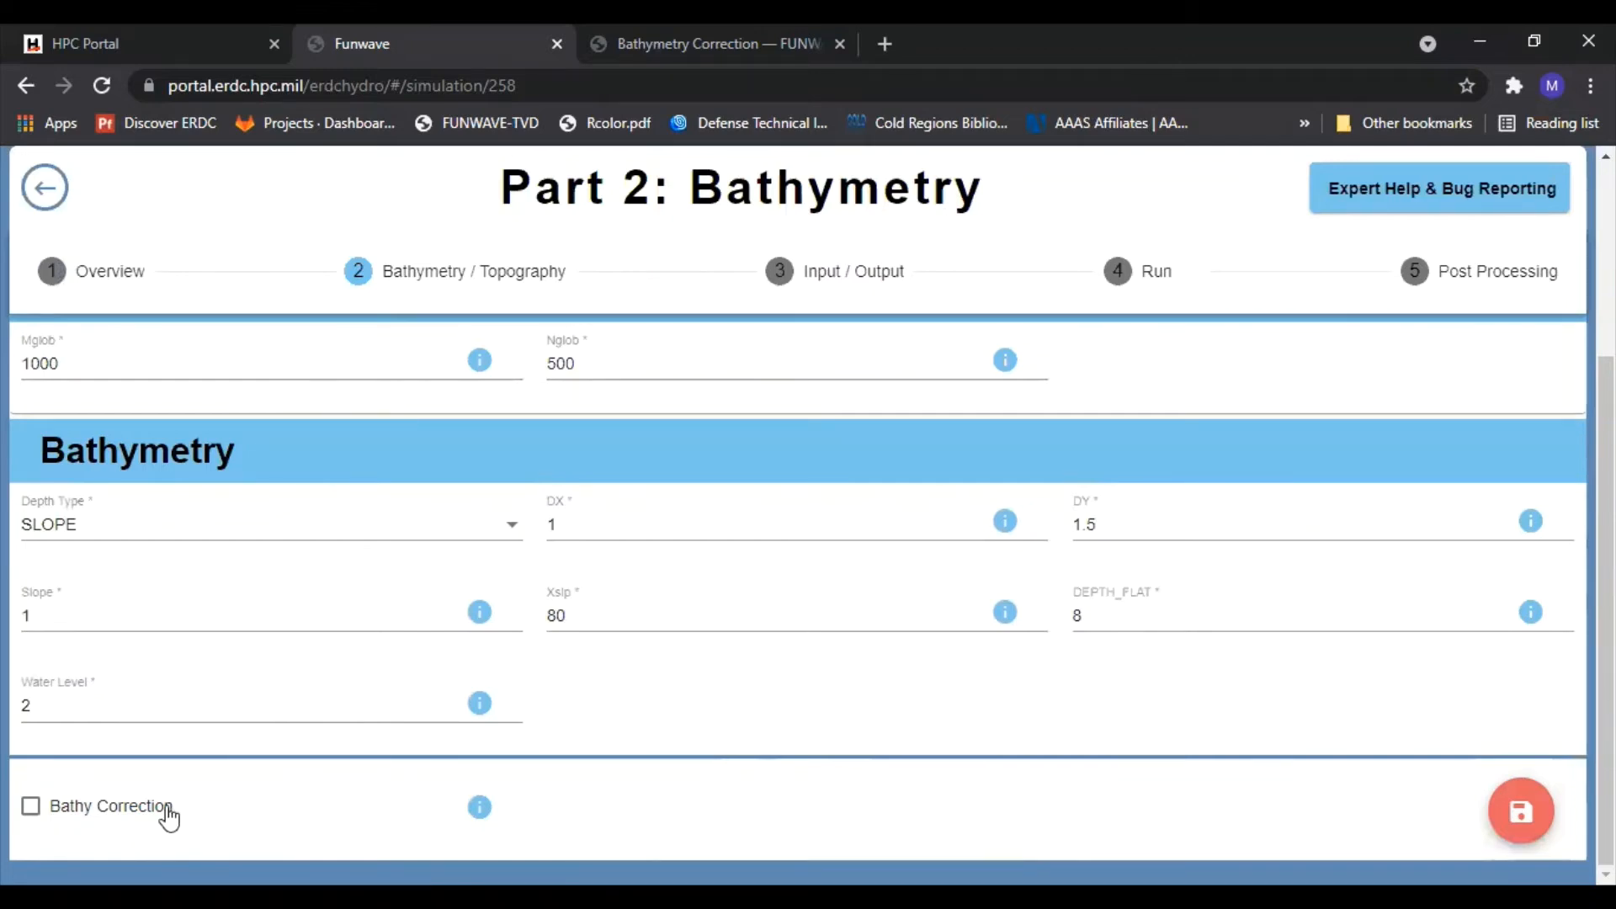
{"action": "left_click", "coordinate": [30, 806]}
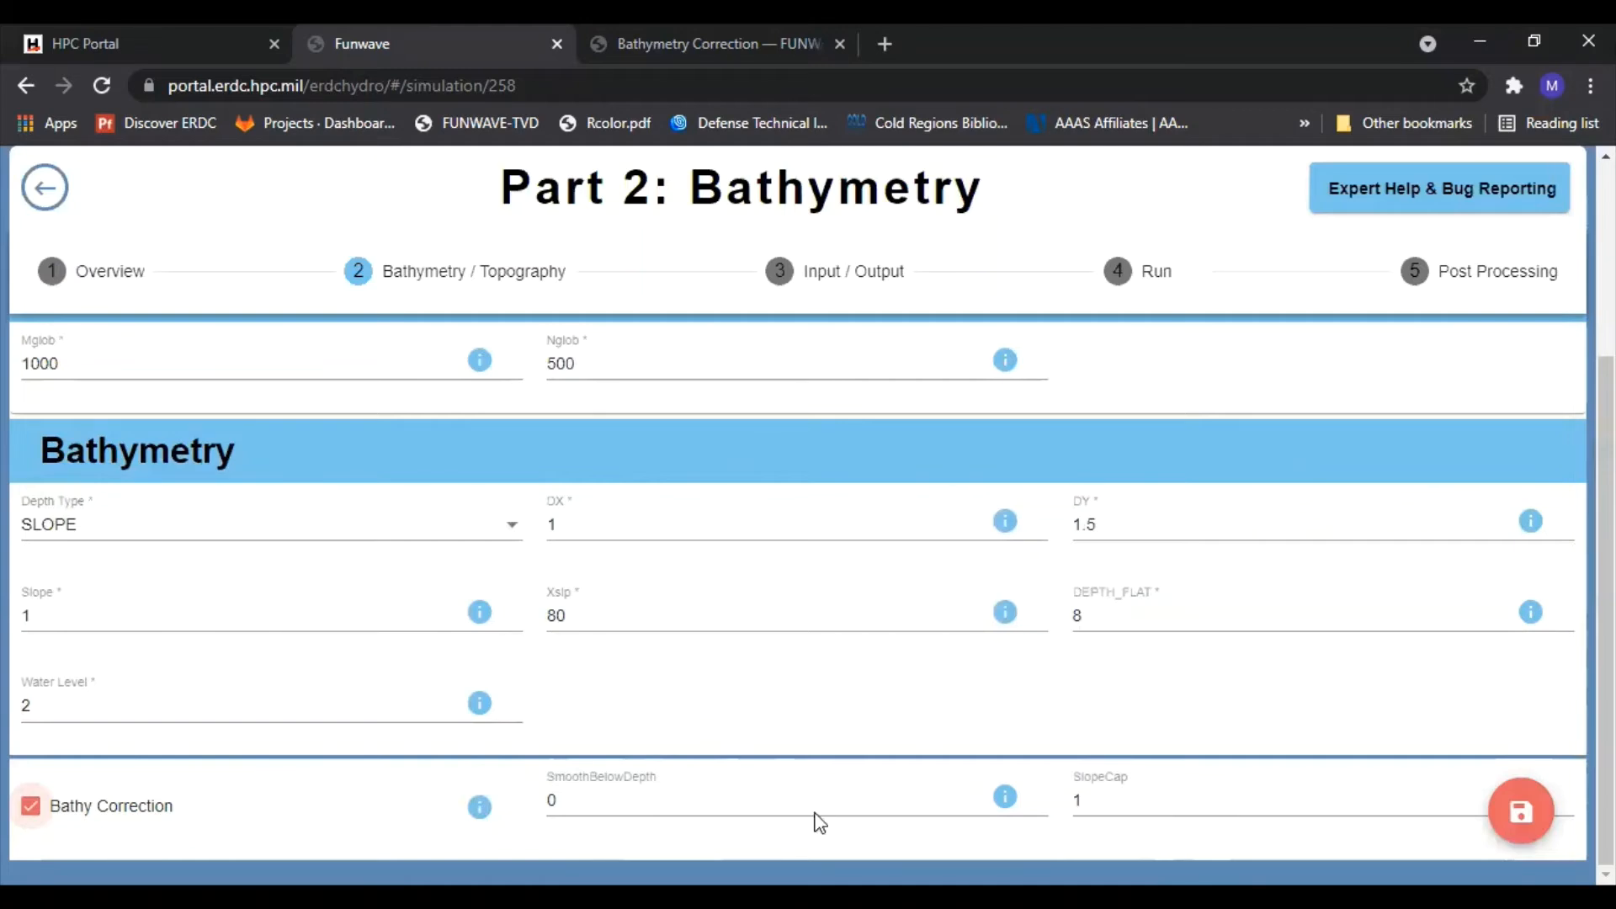
- Open the SmoothBelowDepth documentation and examine the example SmoothBelowDepth and SlopeCap settings and the smoothing figure
{"action": "left_click", "coordinate": [1004, 798]}
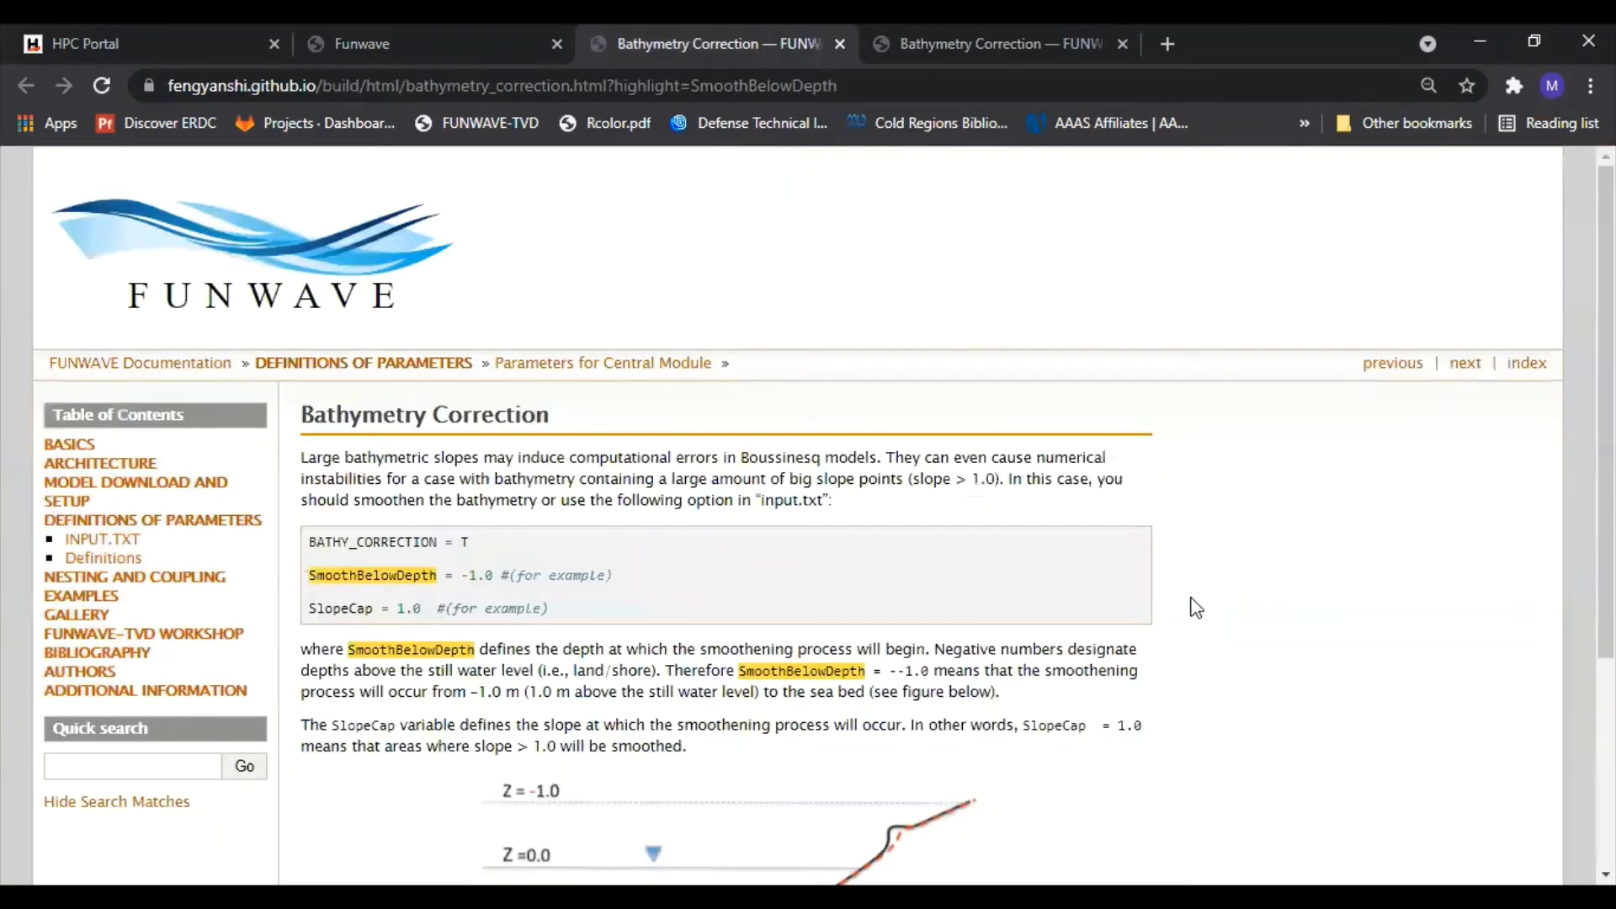
{"action": "scroll", "coordinate": [1196, 587], "scroll_direction": "down", "scroll_amount": 3}
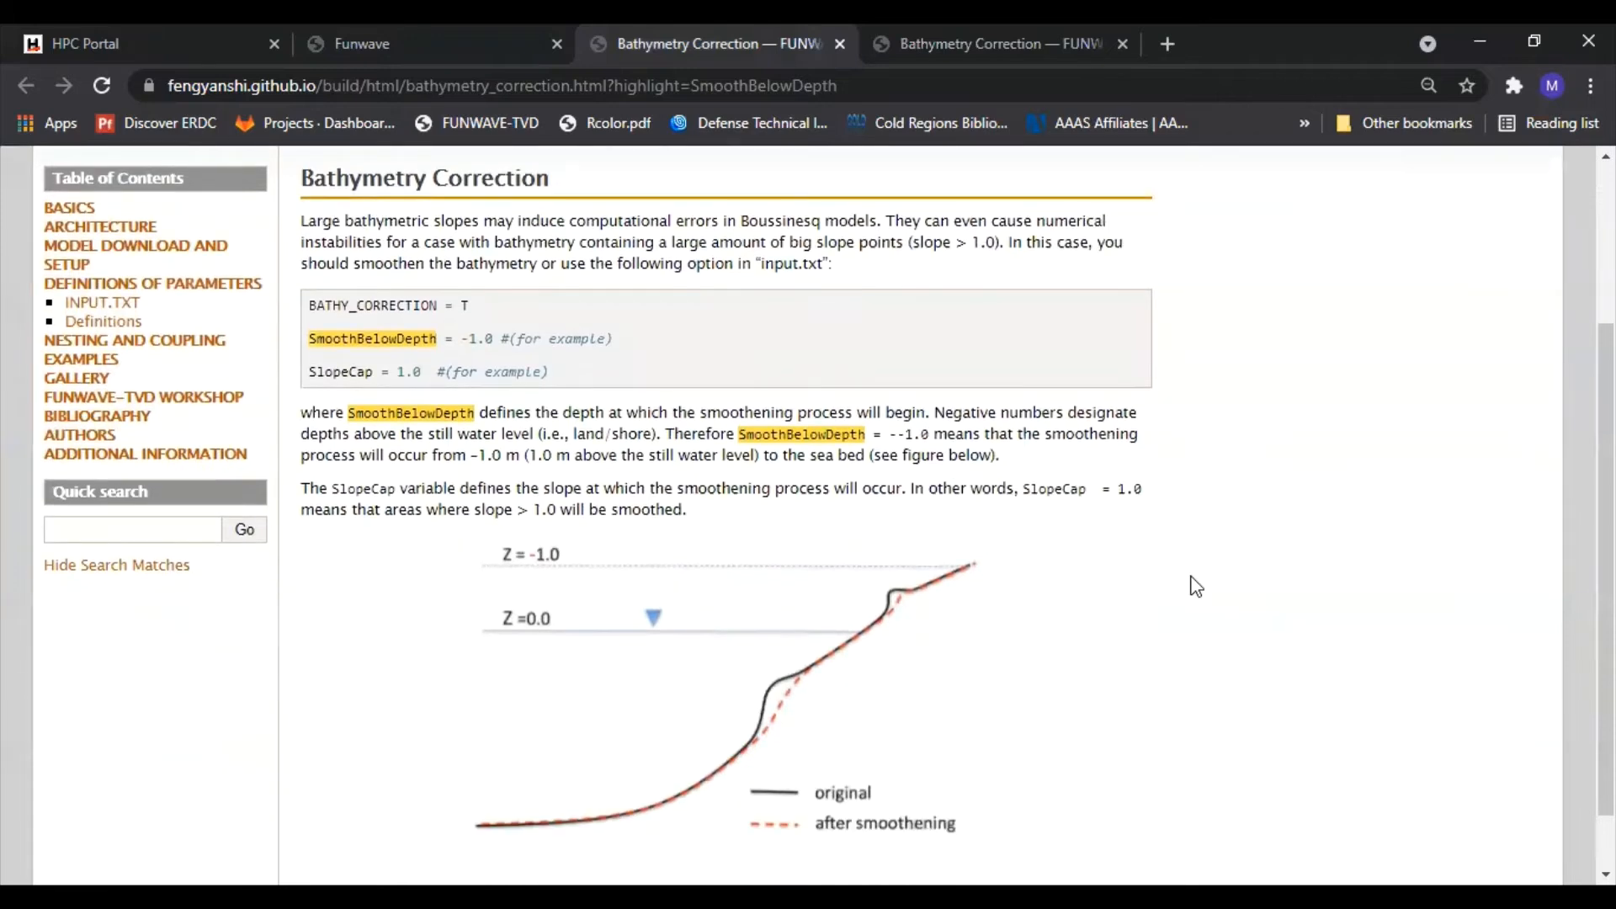
{"action": "scroll", "coordinate": [1196, 587], "scroll_direction": "down", "scroll_amount": 1}
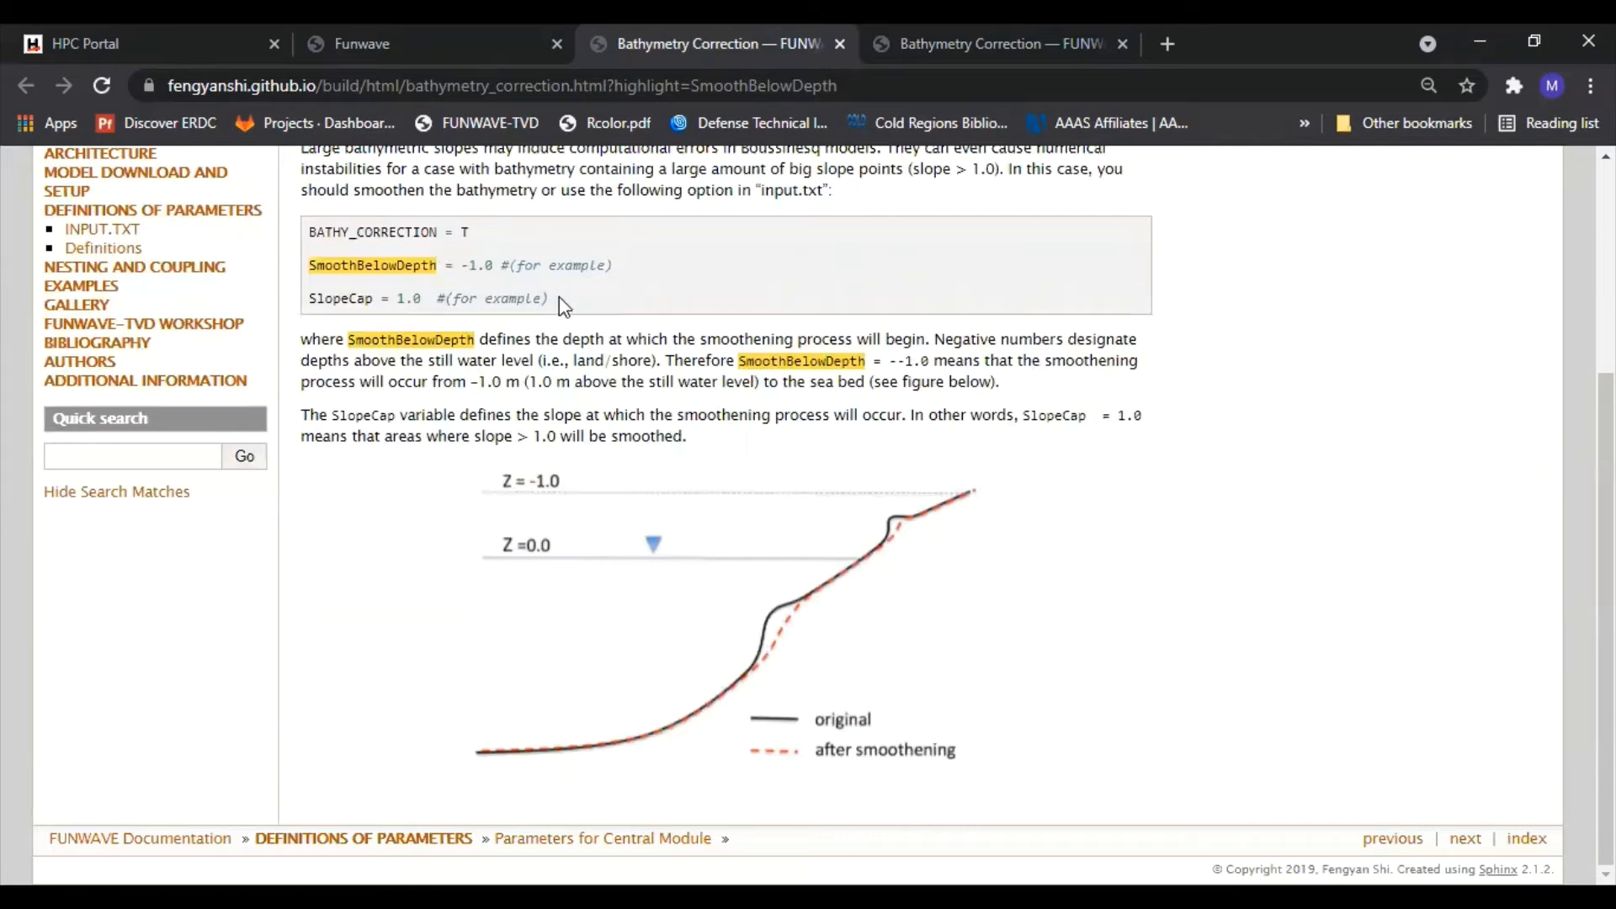
{"action": "left_click_drag", "start_coordinate": [552, 301], "coordinate": [431, 303]}
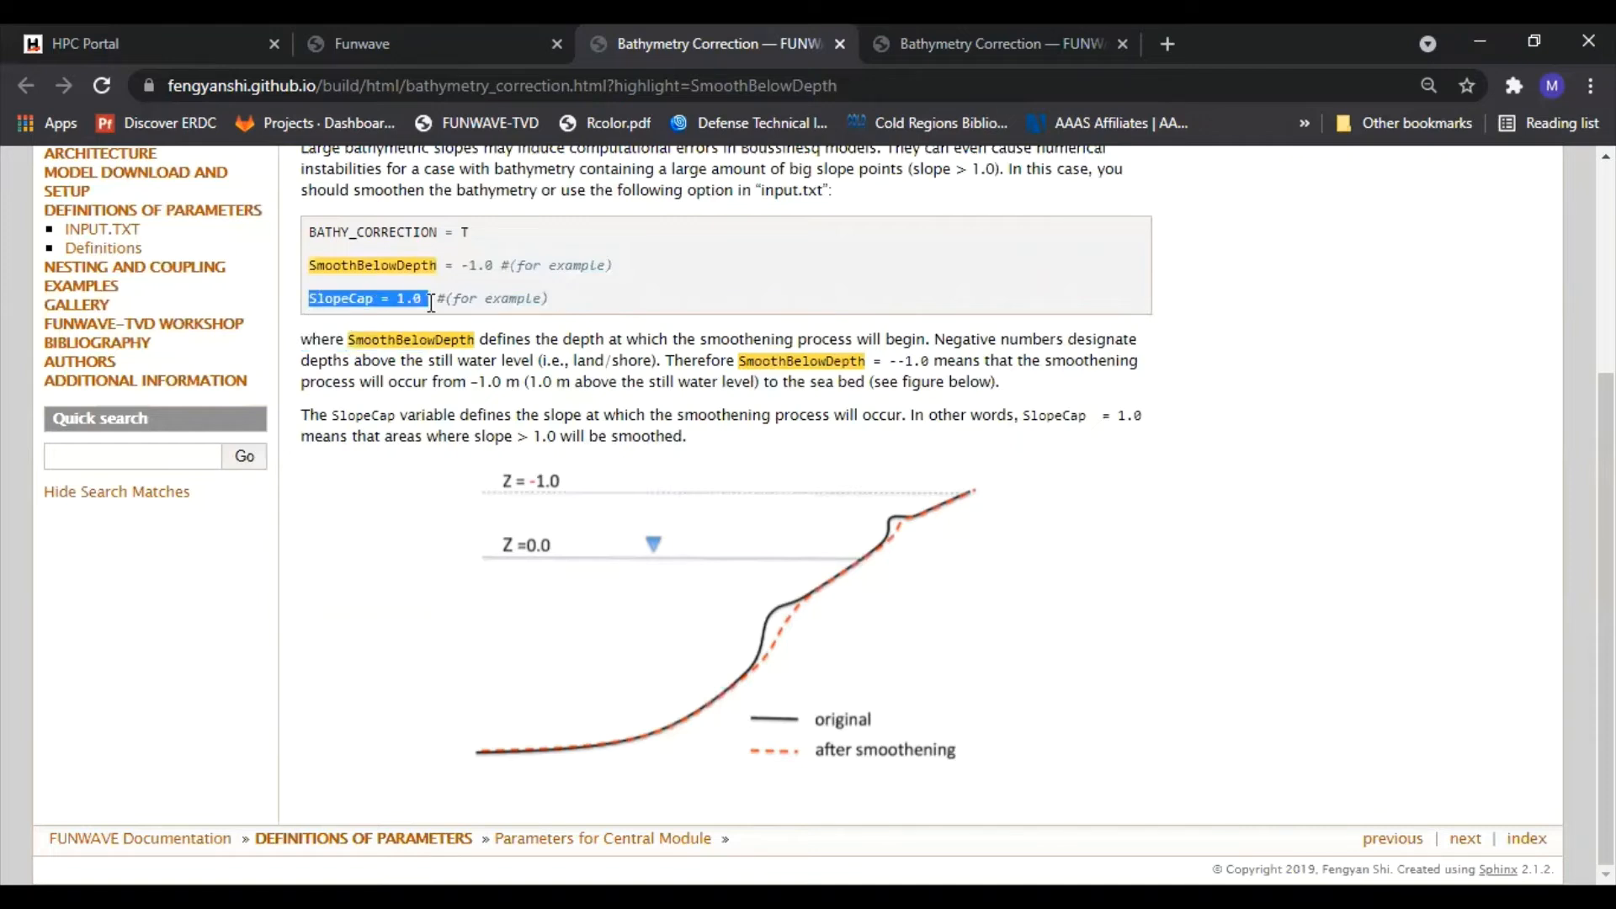
{"action": "left_click", "coordinate": [431, 303]}
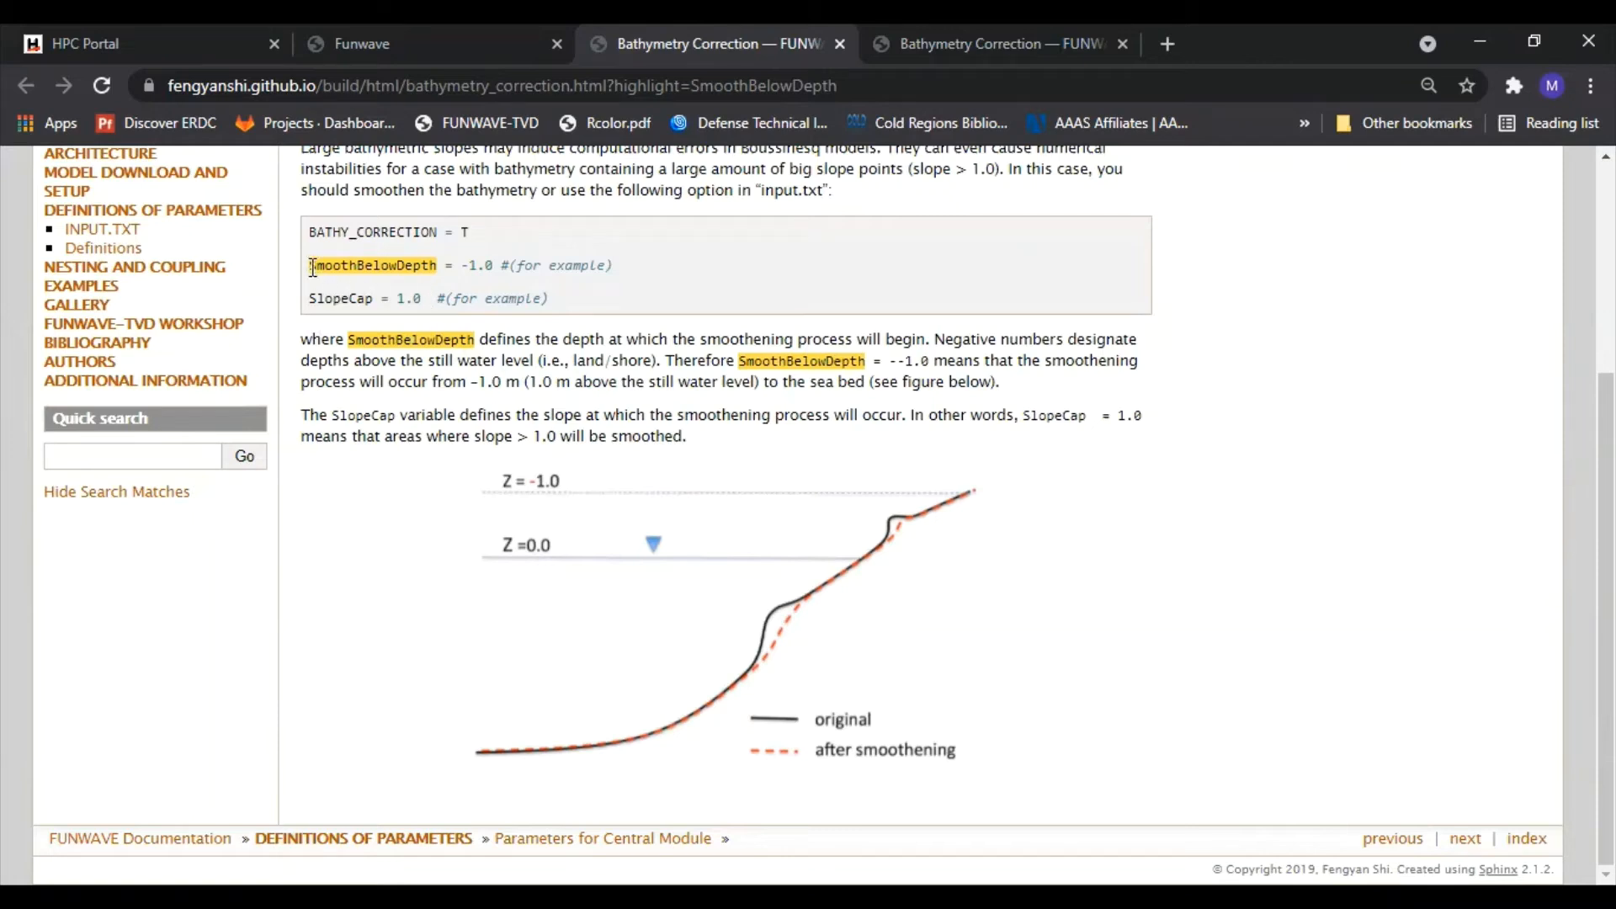
{"action": "left_click_drag", "start_coordinate": [308, 266], "coordinate": [497, 268]}
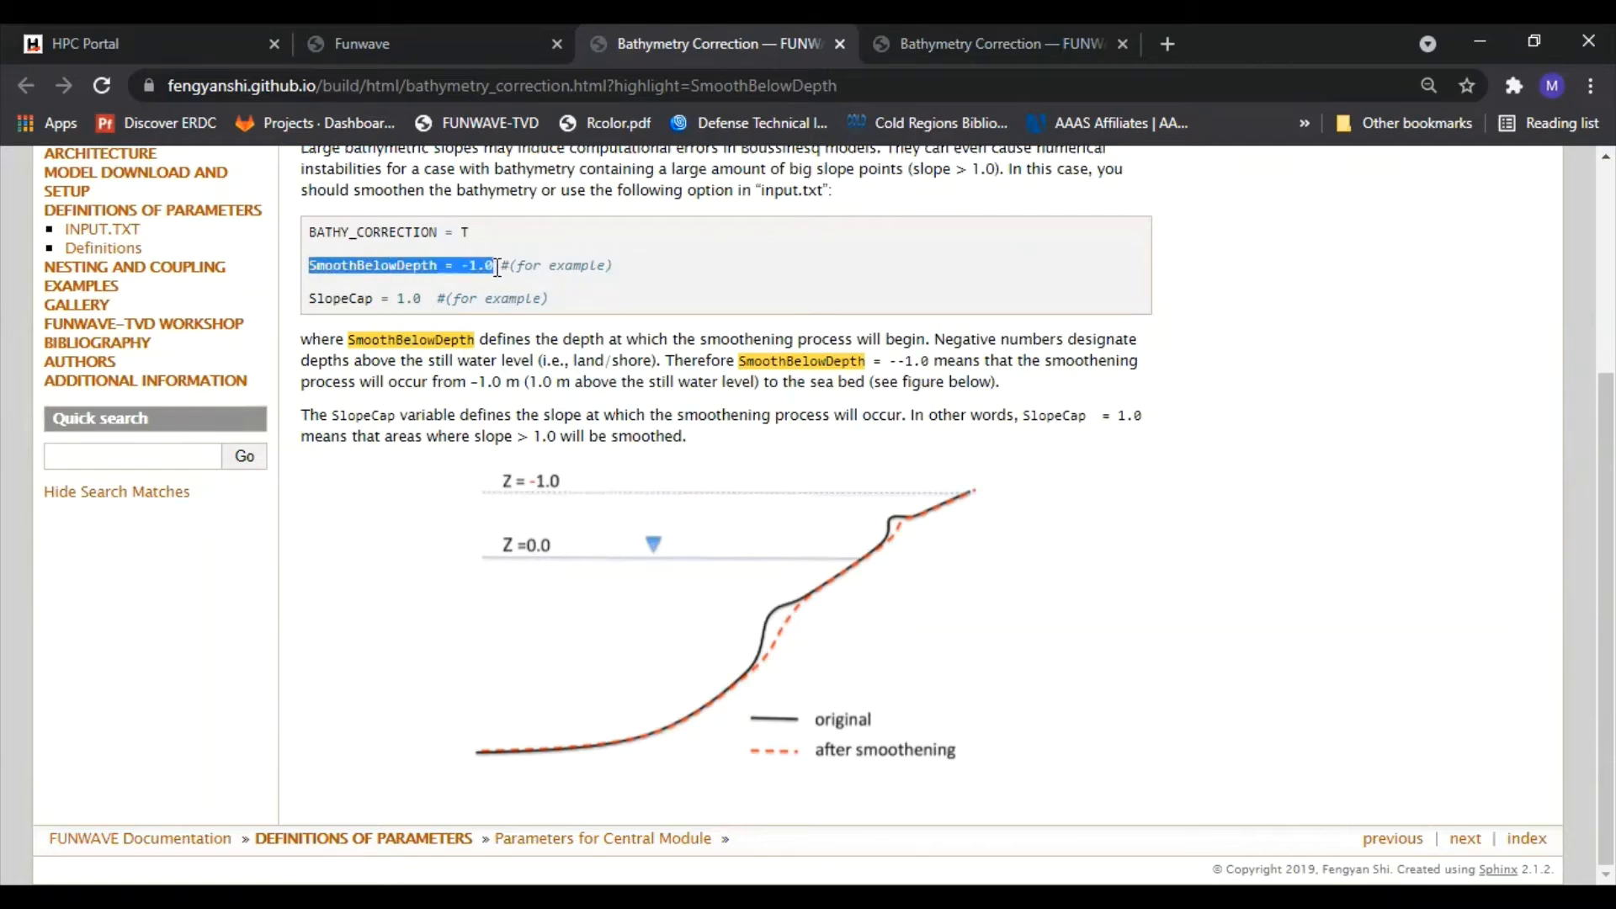
{"action": "left_click", "coordinate": [498, 267]}
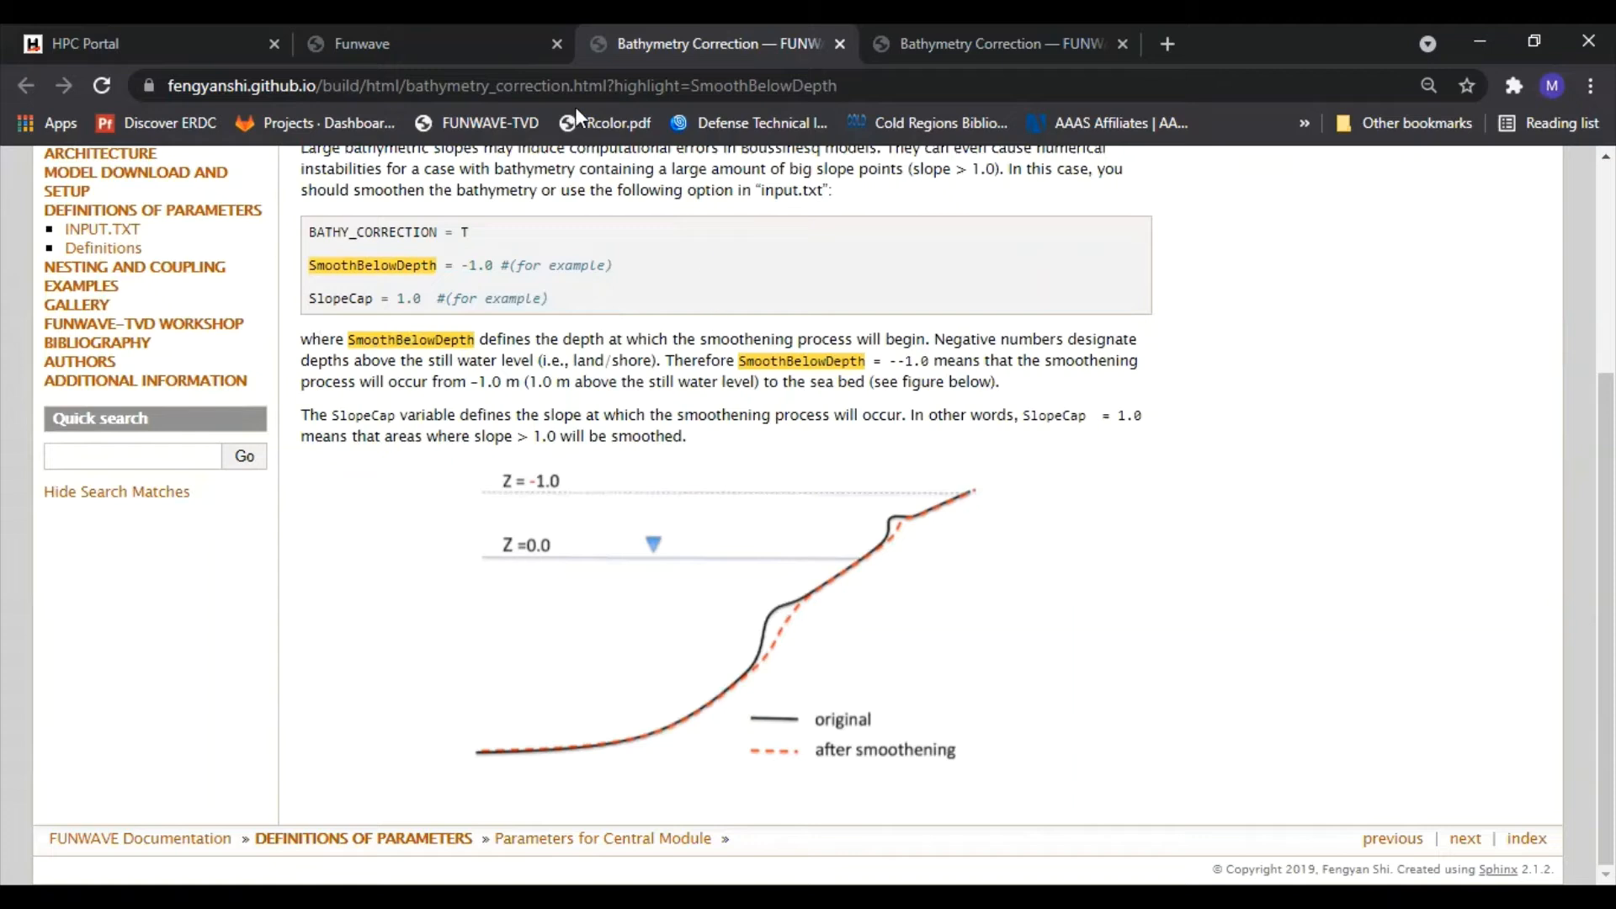
- Return to the Funwave bathymetry page and set SmoothBelowDepth to -1 for the bathymetry correction
{"action": "left_click", "coordinate": [449, 44]}
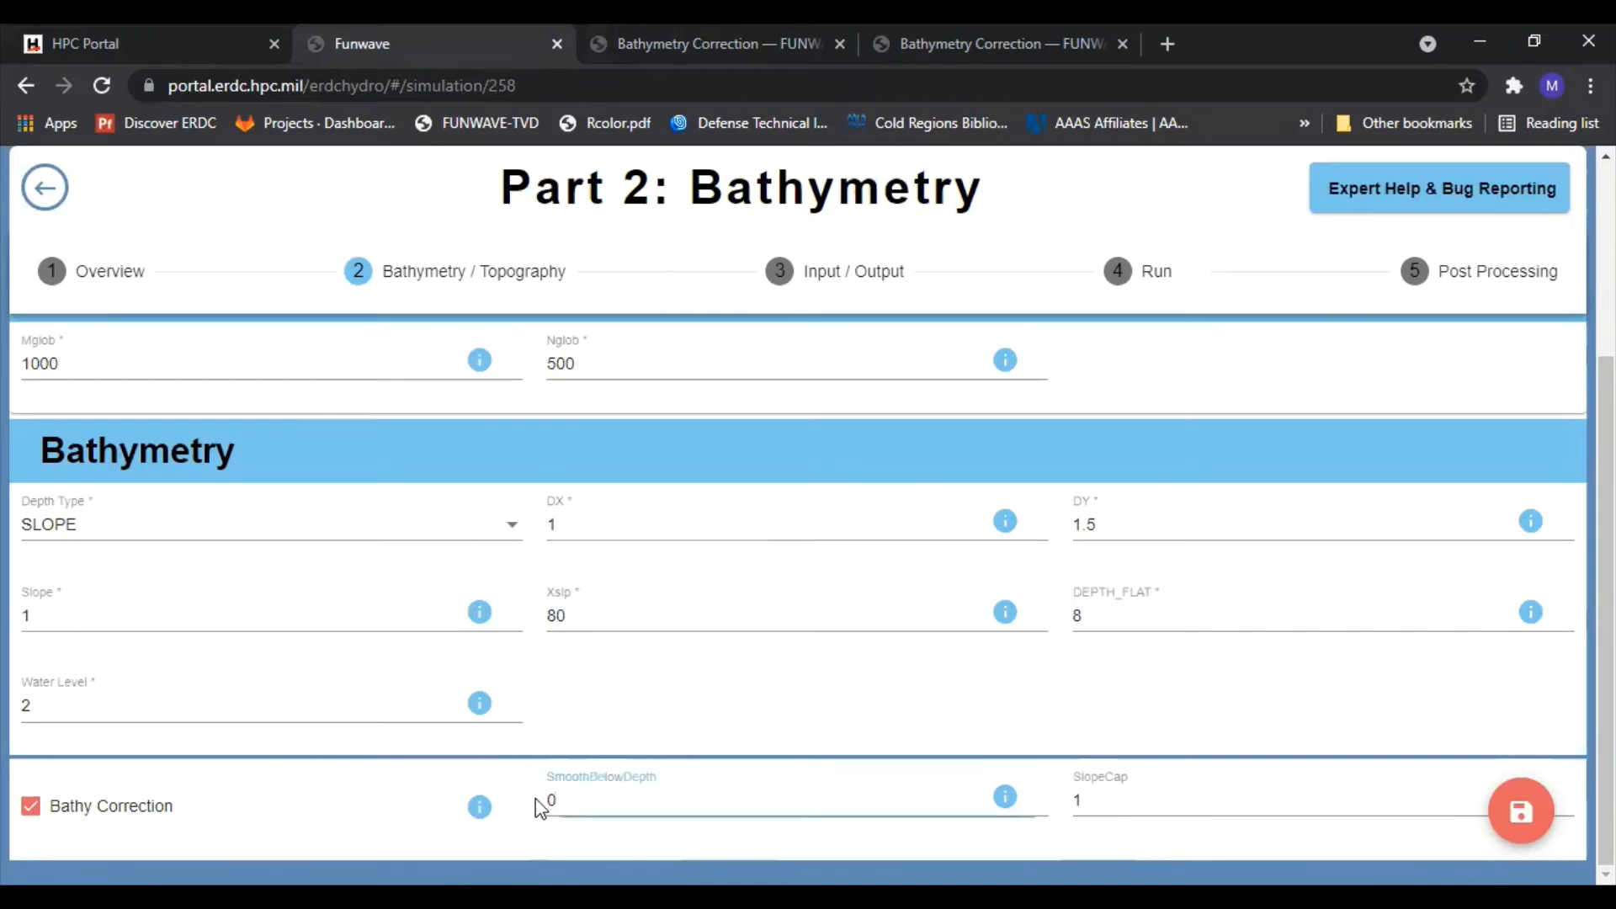
{"action": "double_click", "coordinate": [539, 800]}
{"action": "type", "text": "-1"}
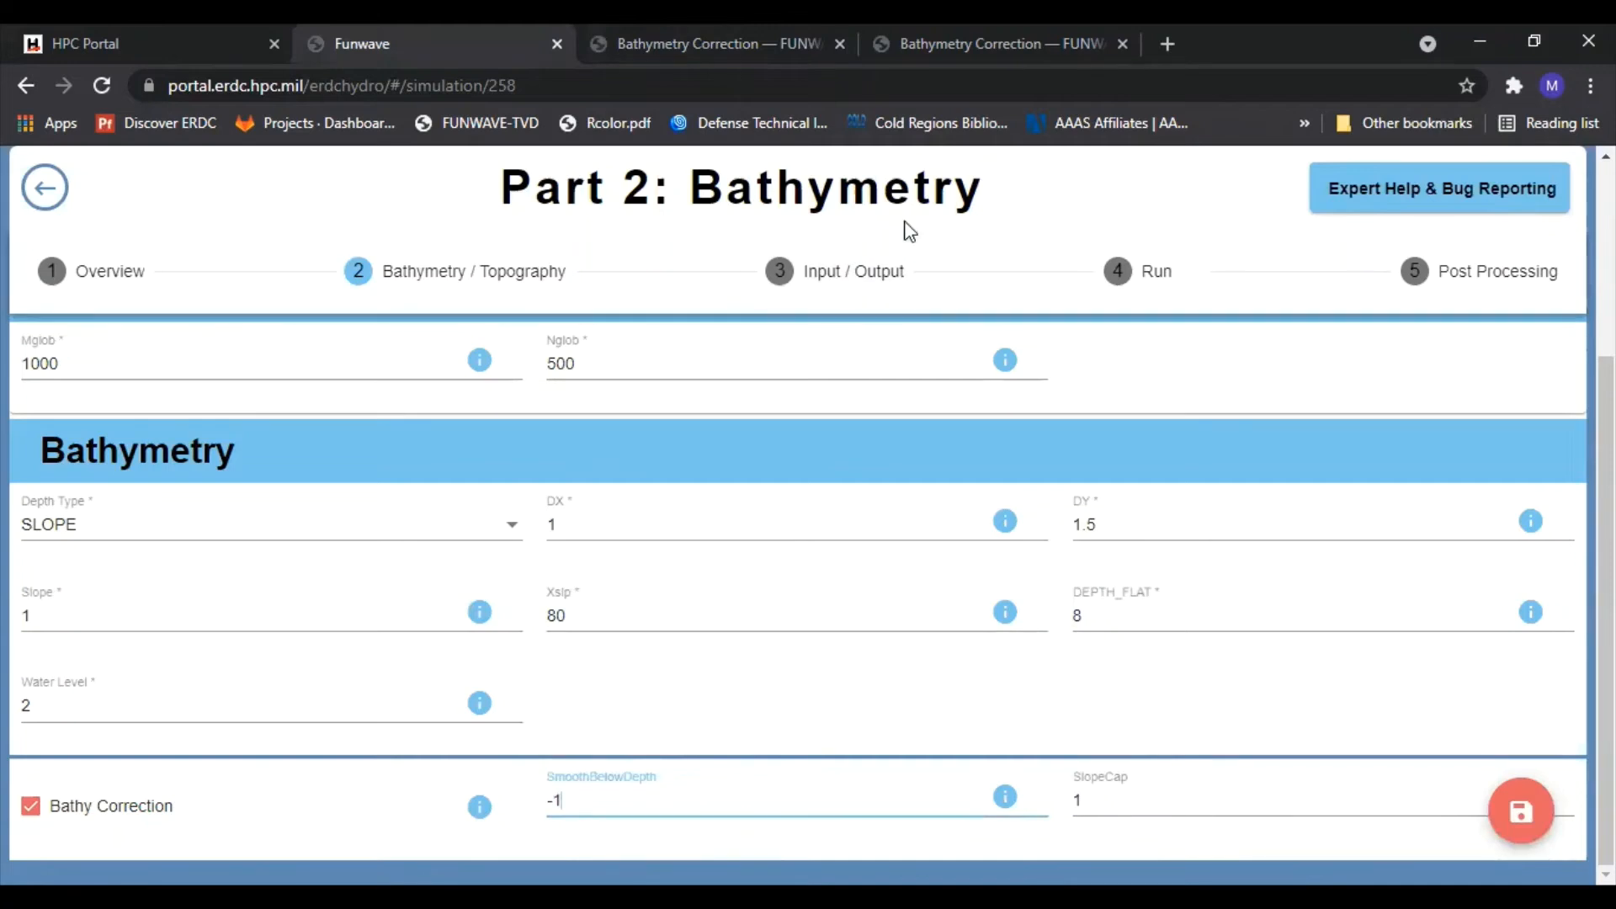
- Reread the Bathymetry Correction documentation on SmoothBelowDepth and SlopeCap with its smoothing figure, and return to the Funwave page
{"action": "left_click", "coordinate": [725, 48]}
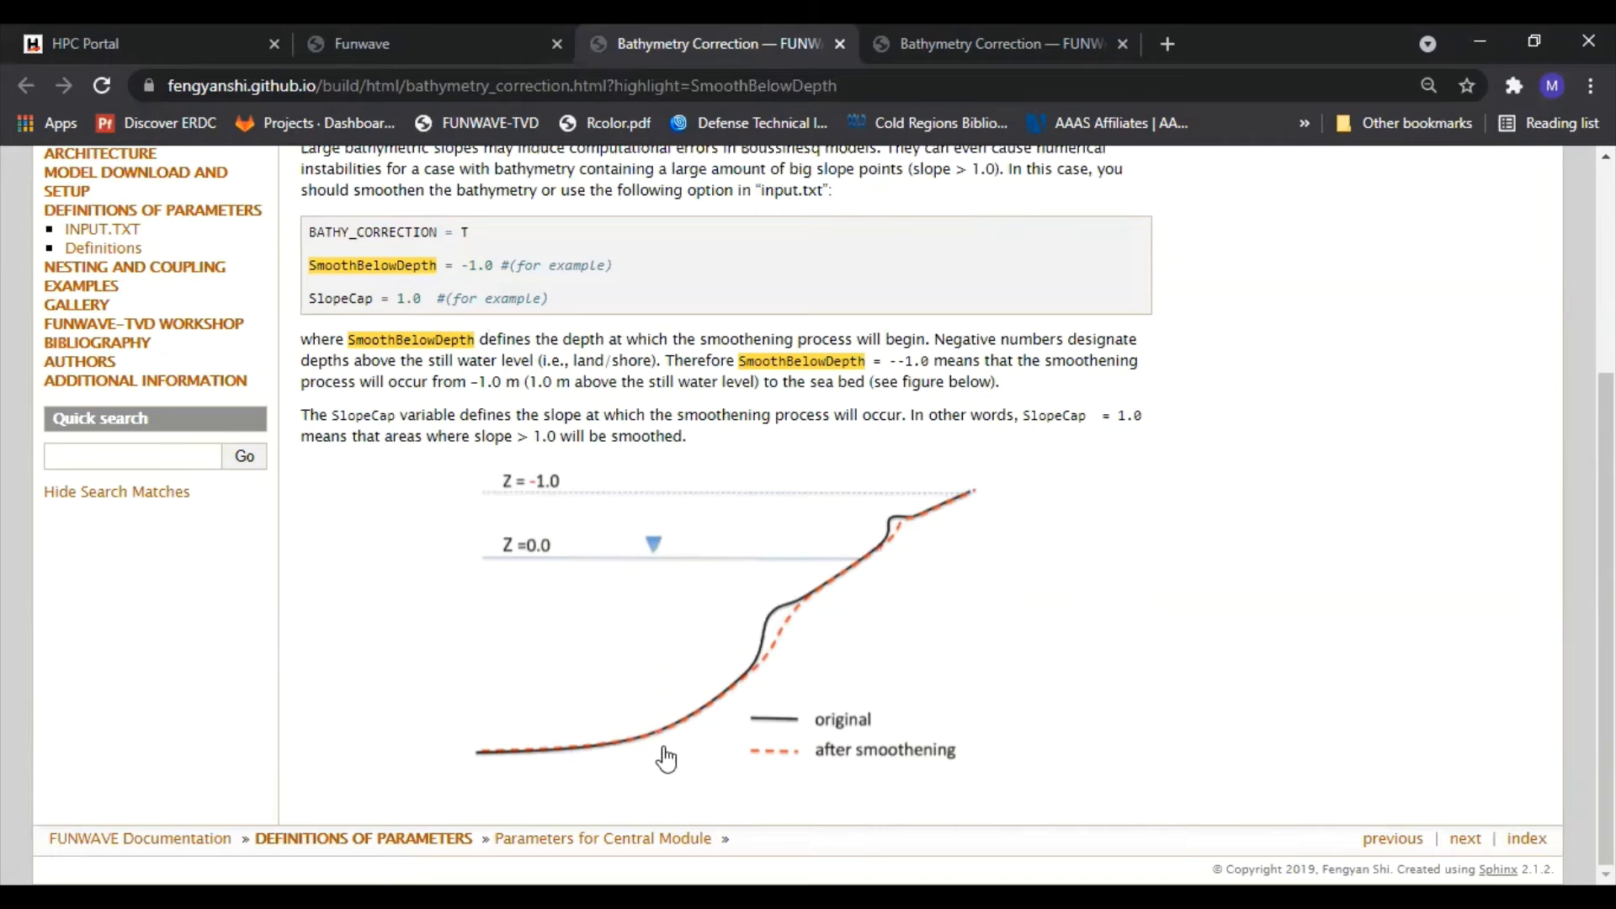
{"action": "scroll", "coordinate": [931, 696], "scroll_direction": "up", "scroll_amount": 2}
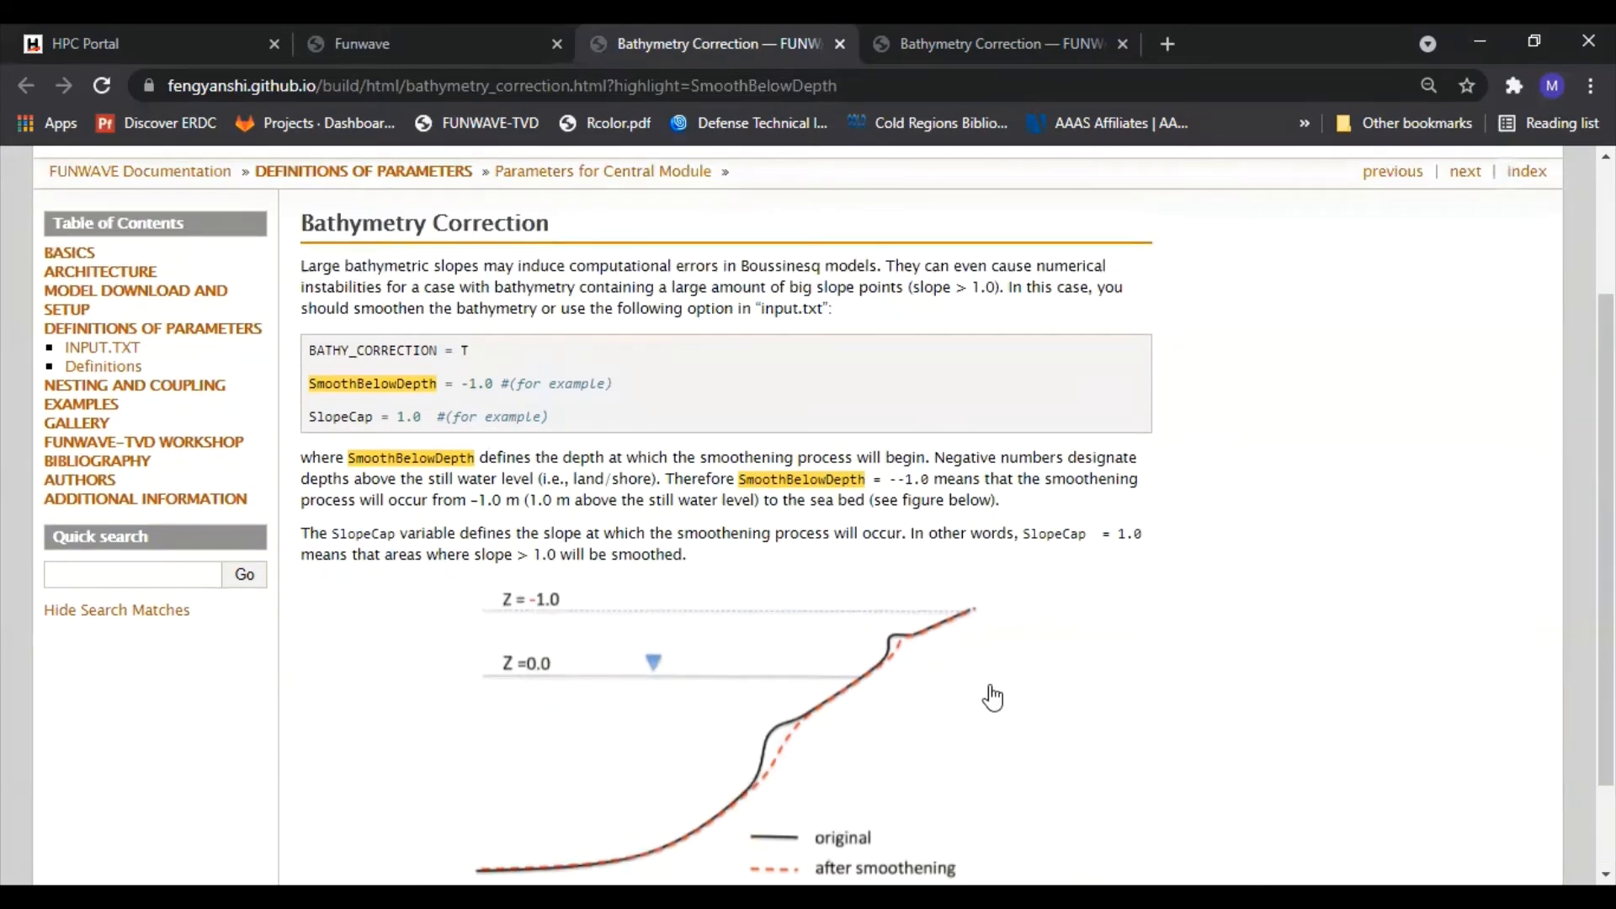
{"action": "scroll", "coordinate": [994, 698], "scroll_direction": "down", "scroll_amount": 2}
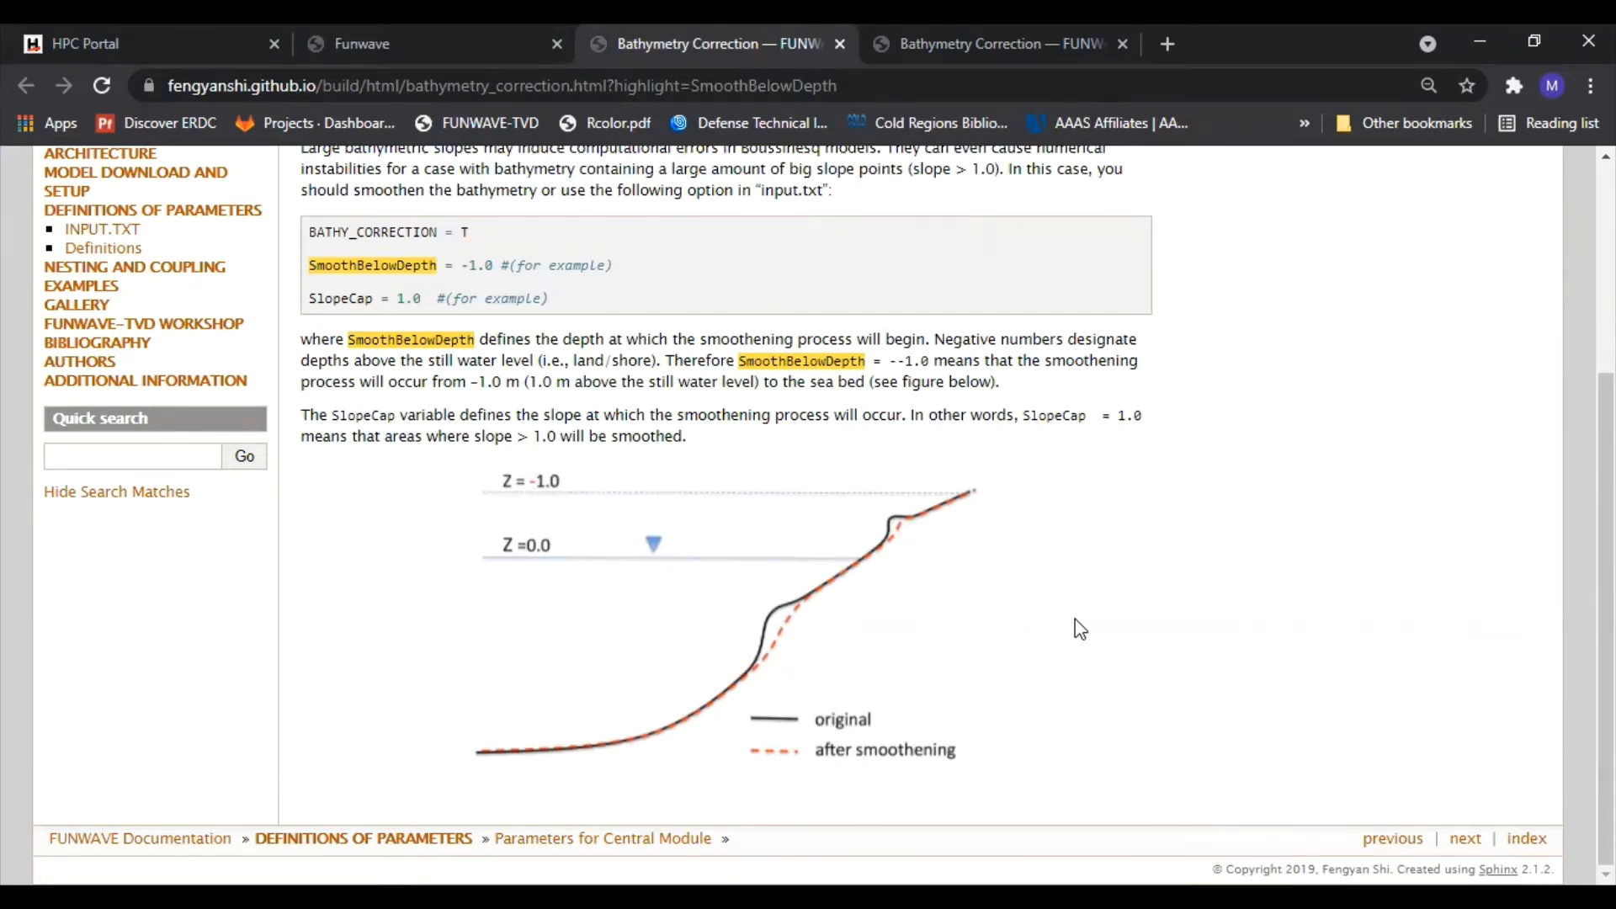
{"action": "left_click", "coordinate": [389, 45]}
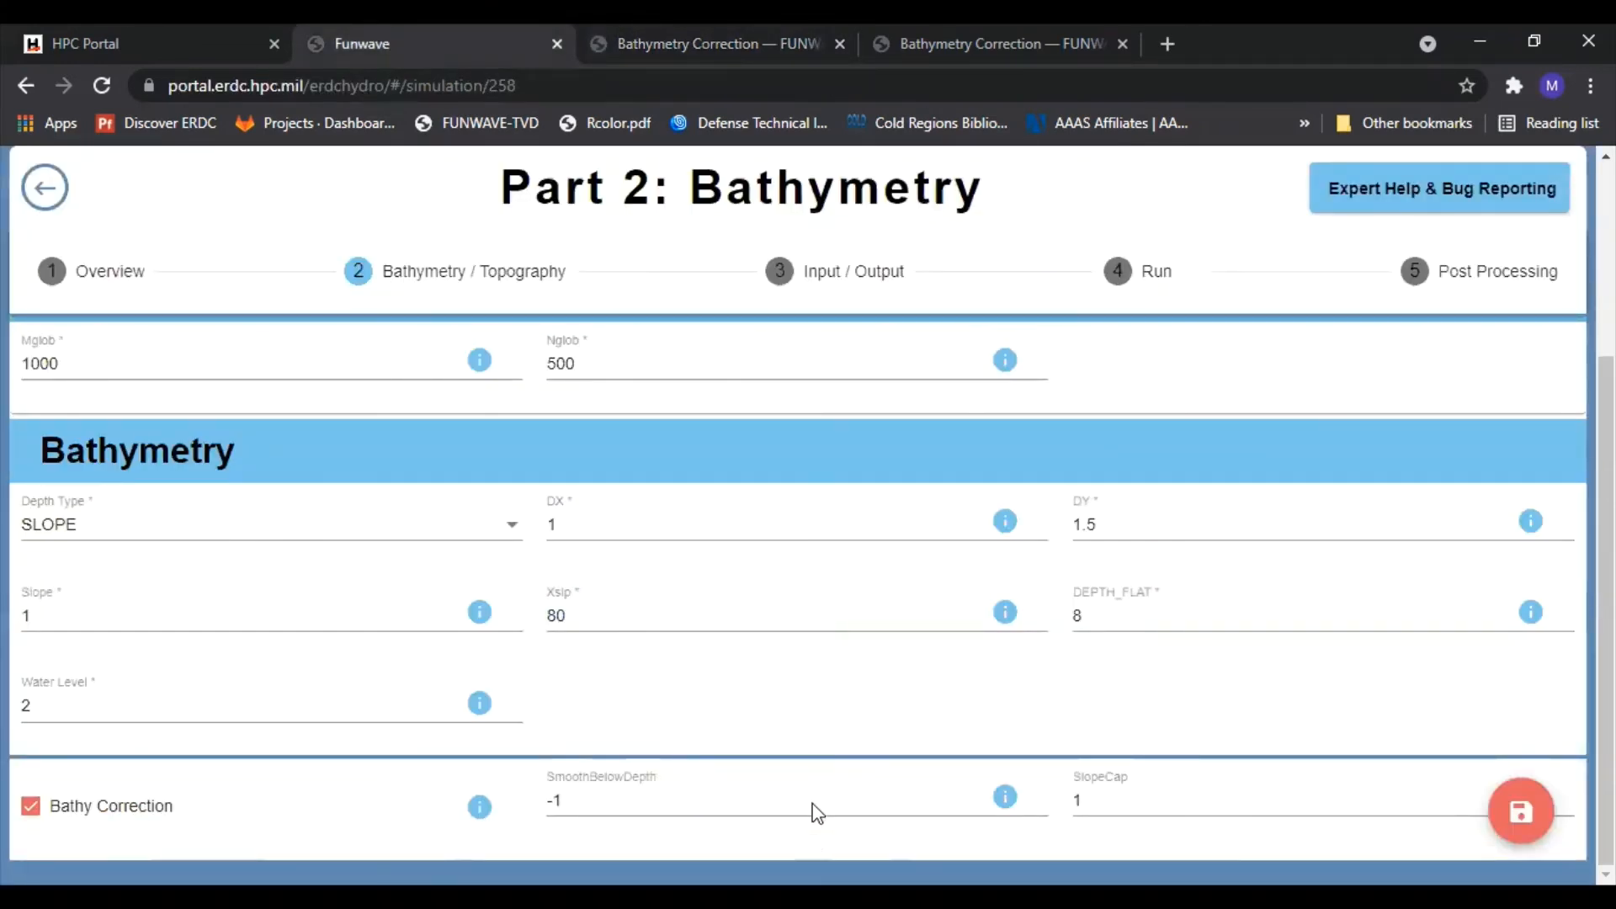
- Change the bathymetry Depth Type to DATA and disable Bathy Correction
{"action": "left_click", "coordinate": [512, 530]}
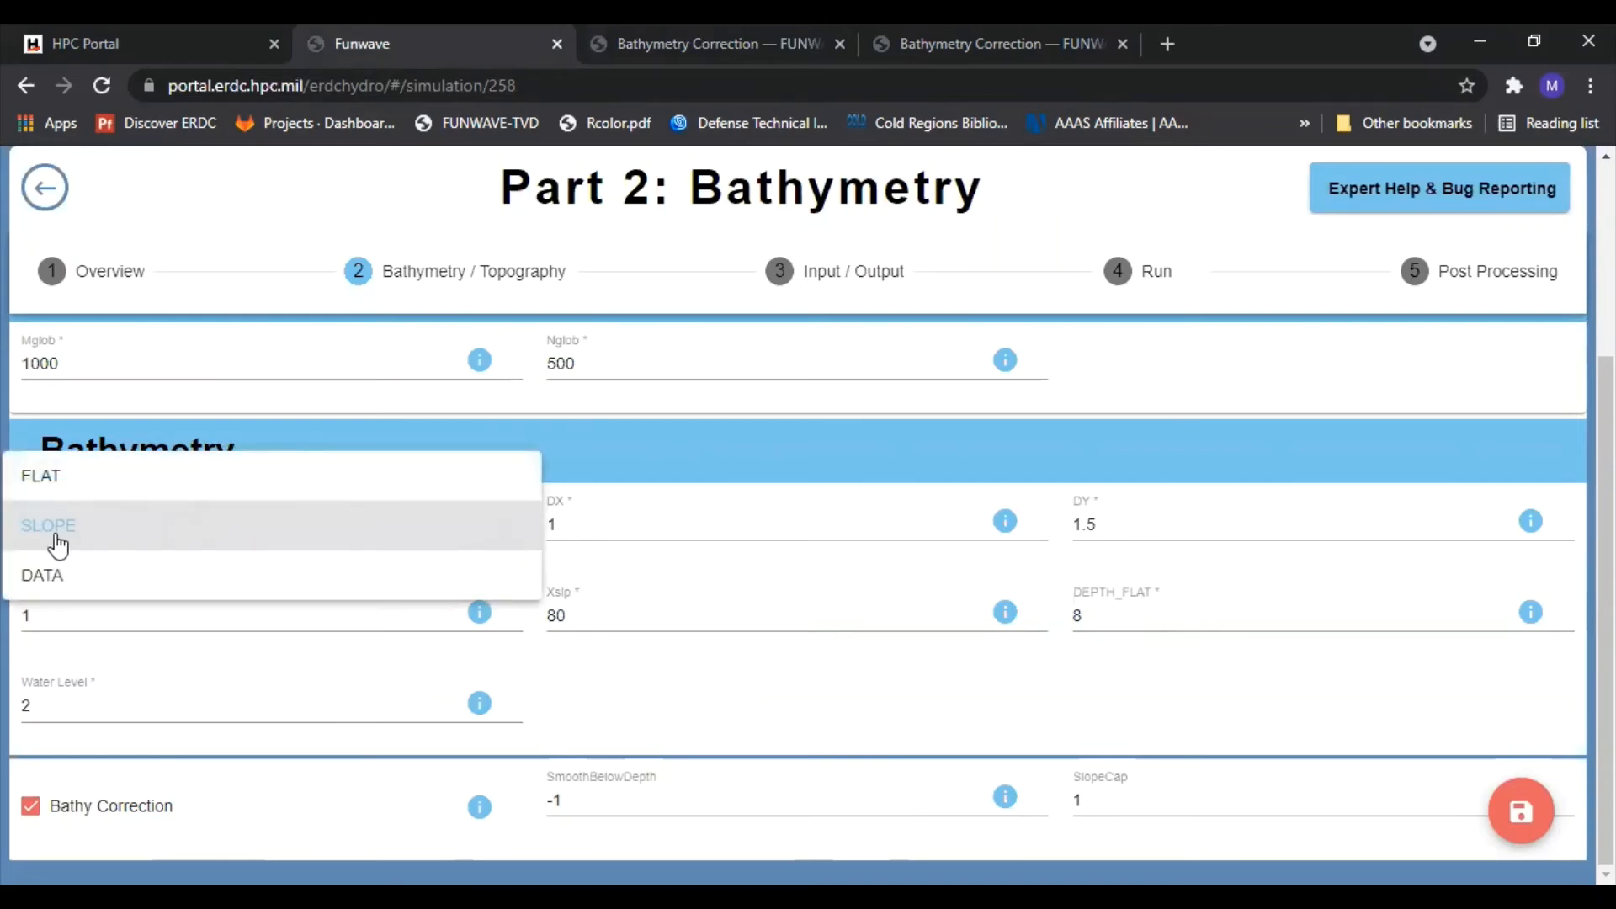
{"action": "left_click", "coordinate": [58, 589]}
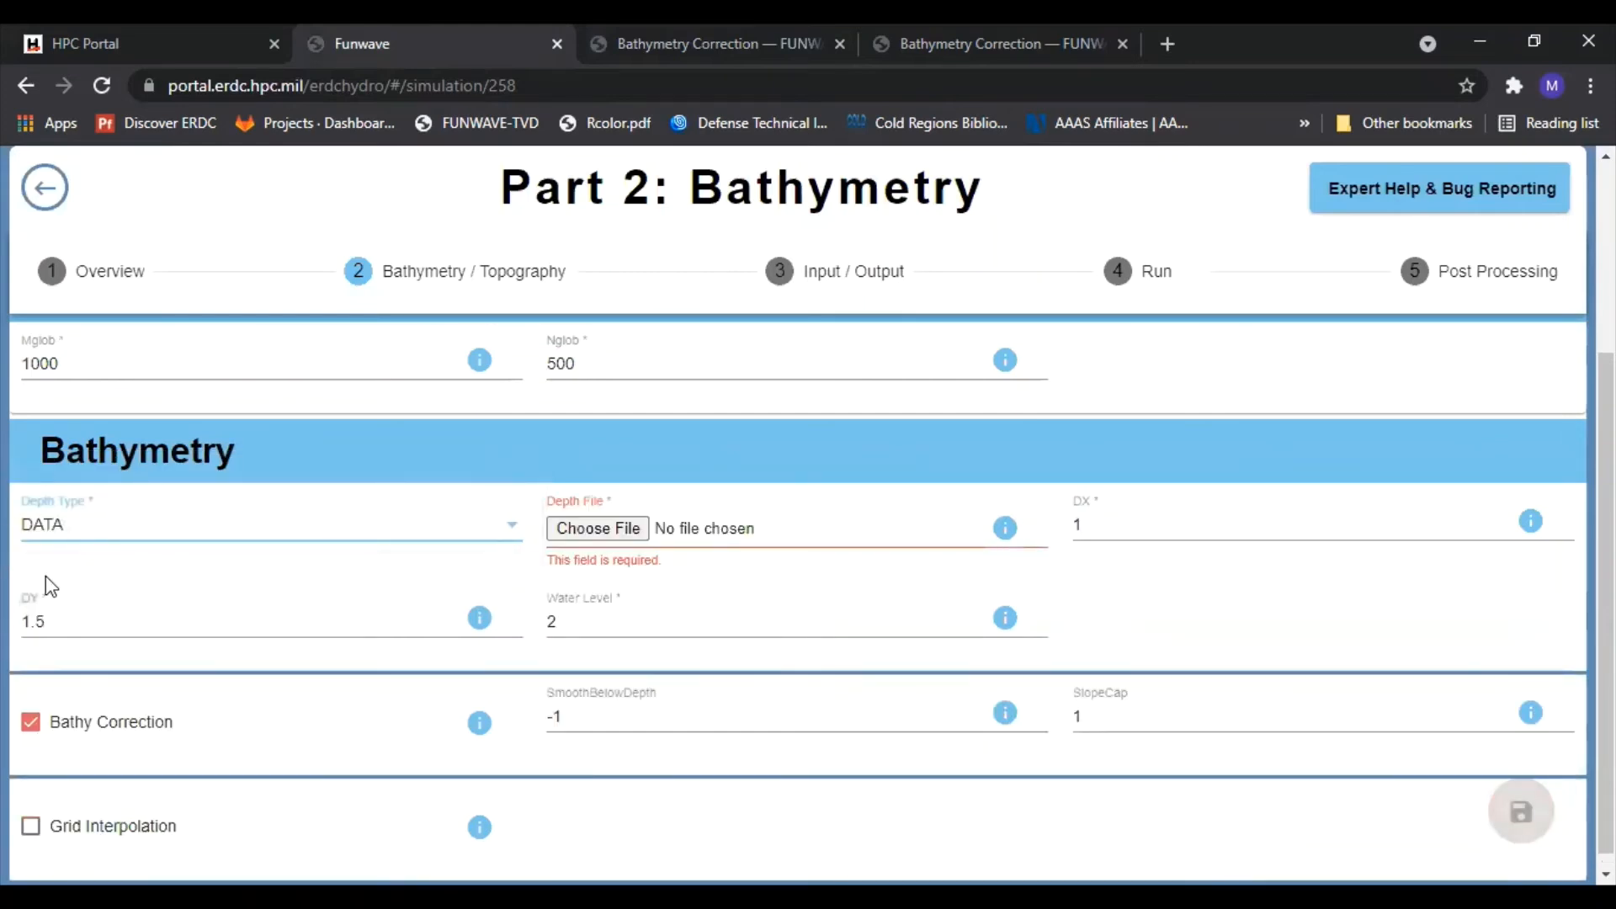
{"action": "left_click", "coordinate": [30, 730]}
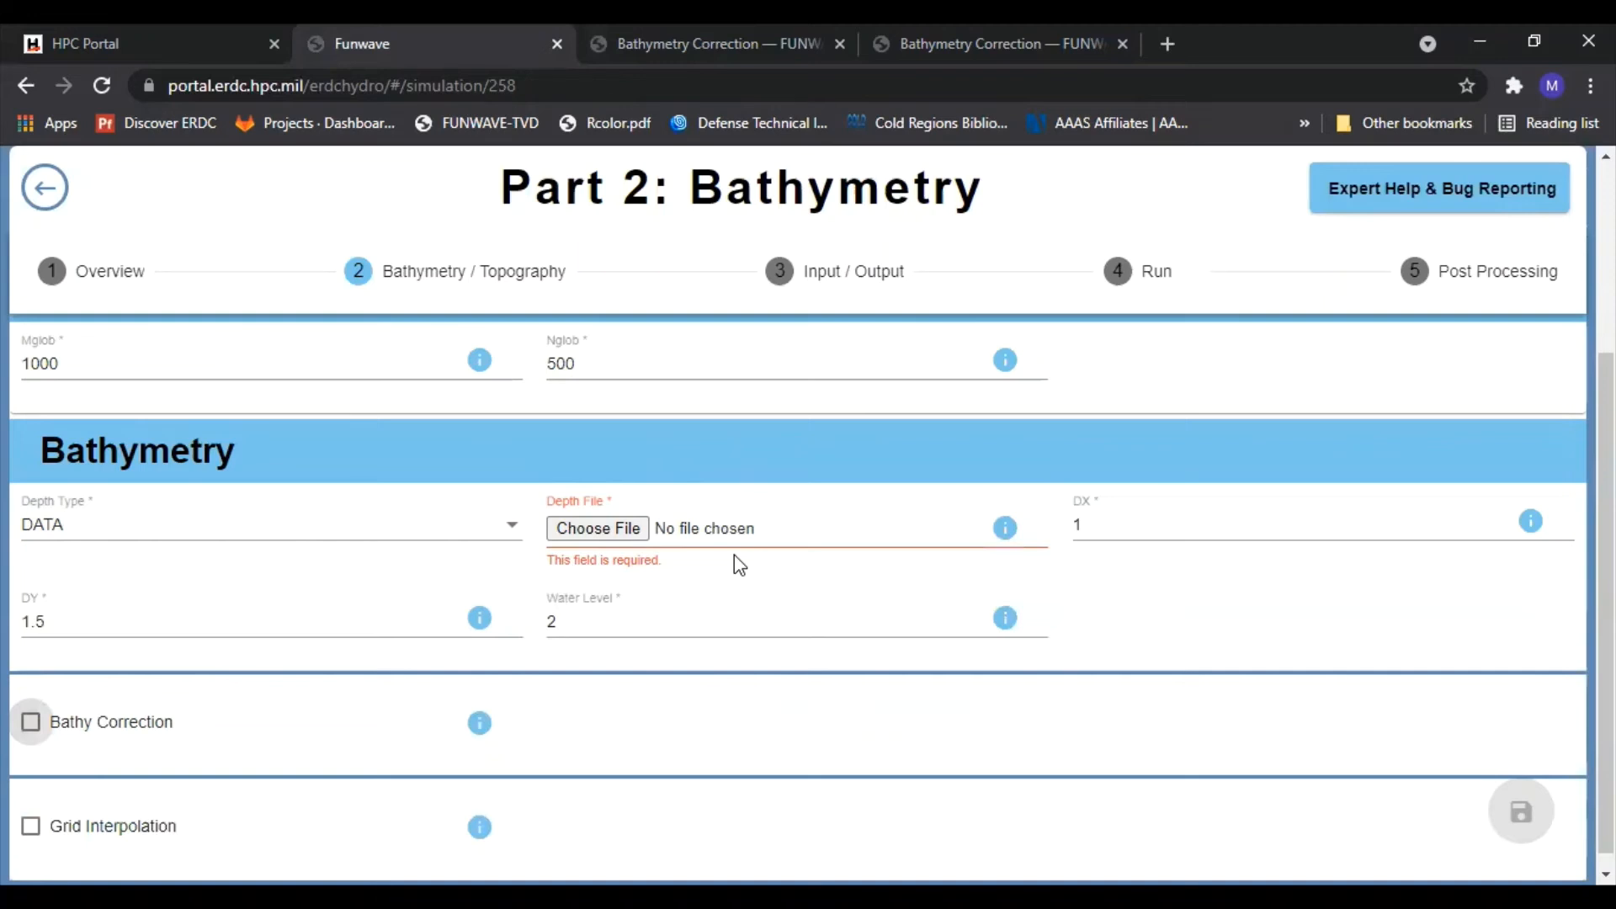
- Set the bathymetry Water Level to 0
{"action": "scroll", "coordinate": [589, 602], "scroll_direction": "up", "scroll_amount": 1}
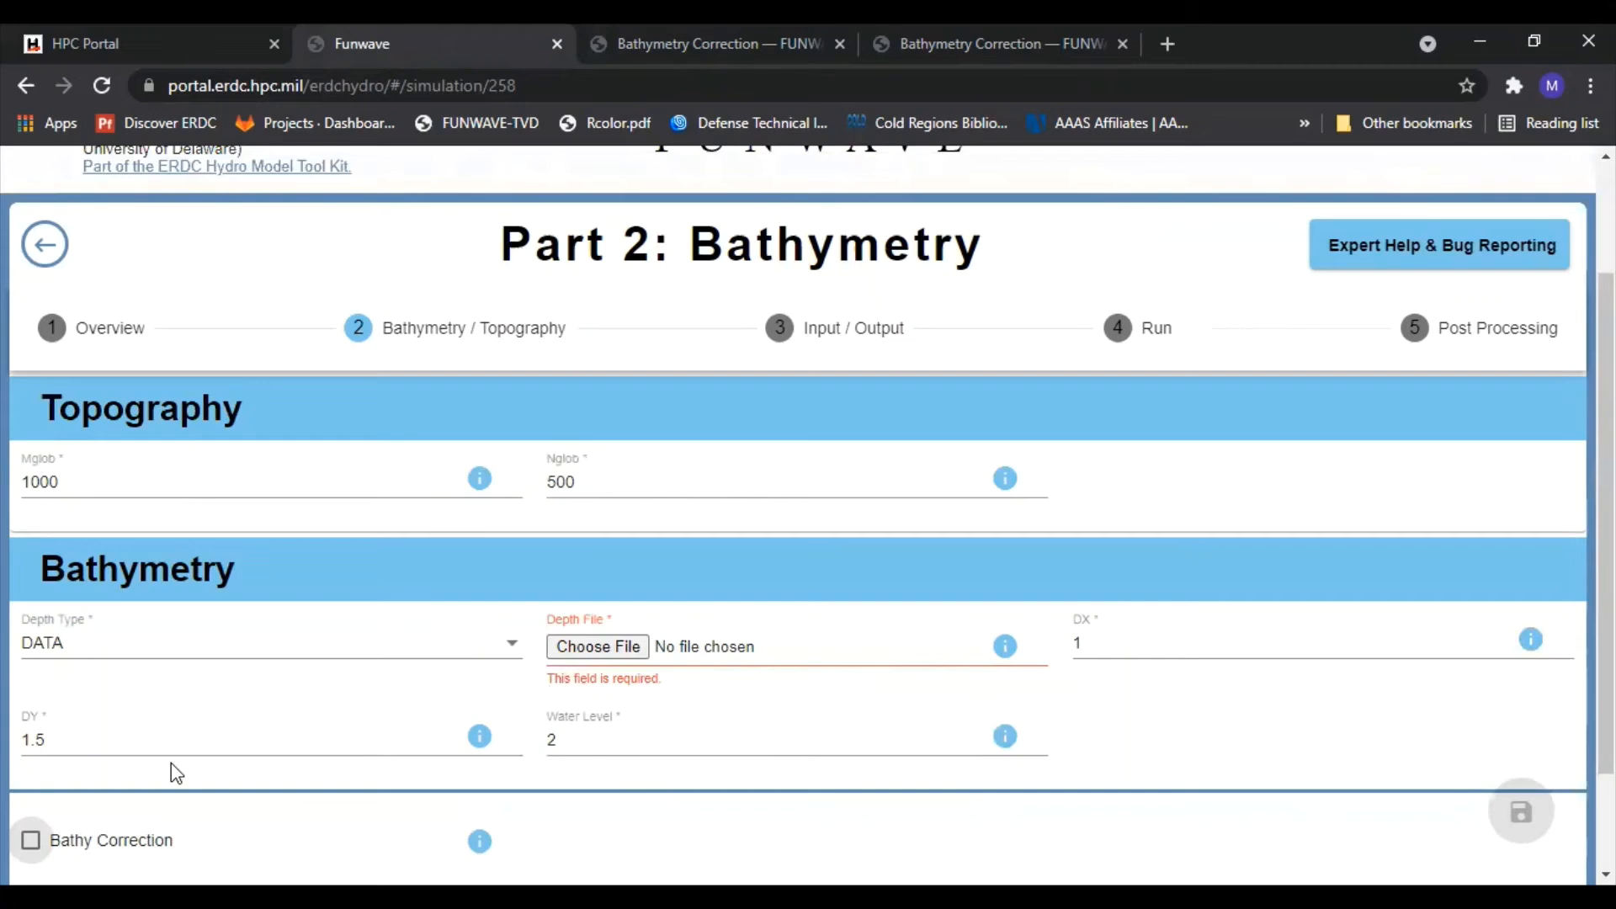
{"action": "double_click", "coordinate": [580, 746]}
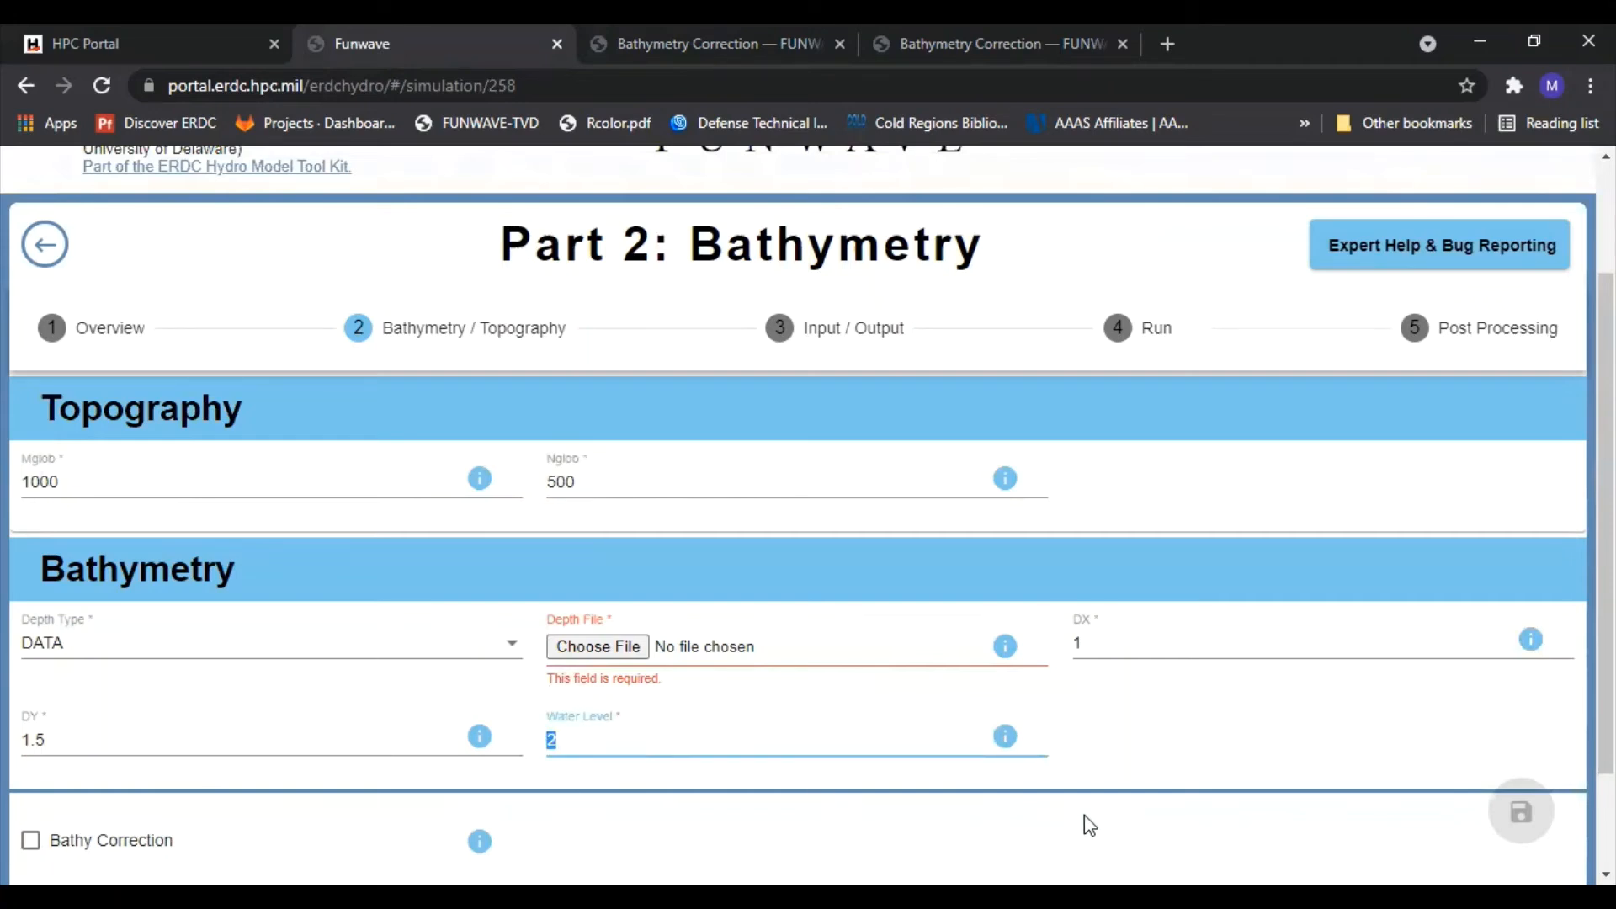
{"action": "type", "text": "0"}
{"action": "left_click", "coordinate": [1146, 742]}
- Enable Grid Interpolation for the bathymetry and look over its options
{"action": "scroll", "coordinate": [1199, 803], "scroll_direction": "down", "scroll_amount": 2}
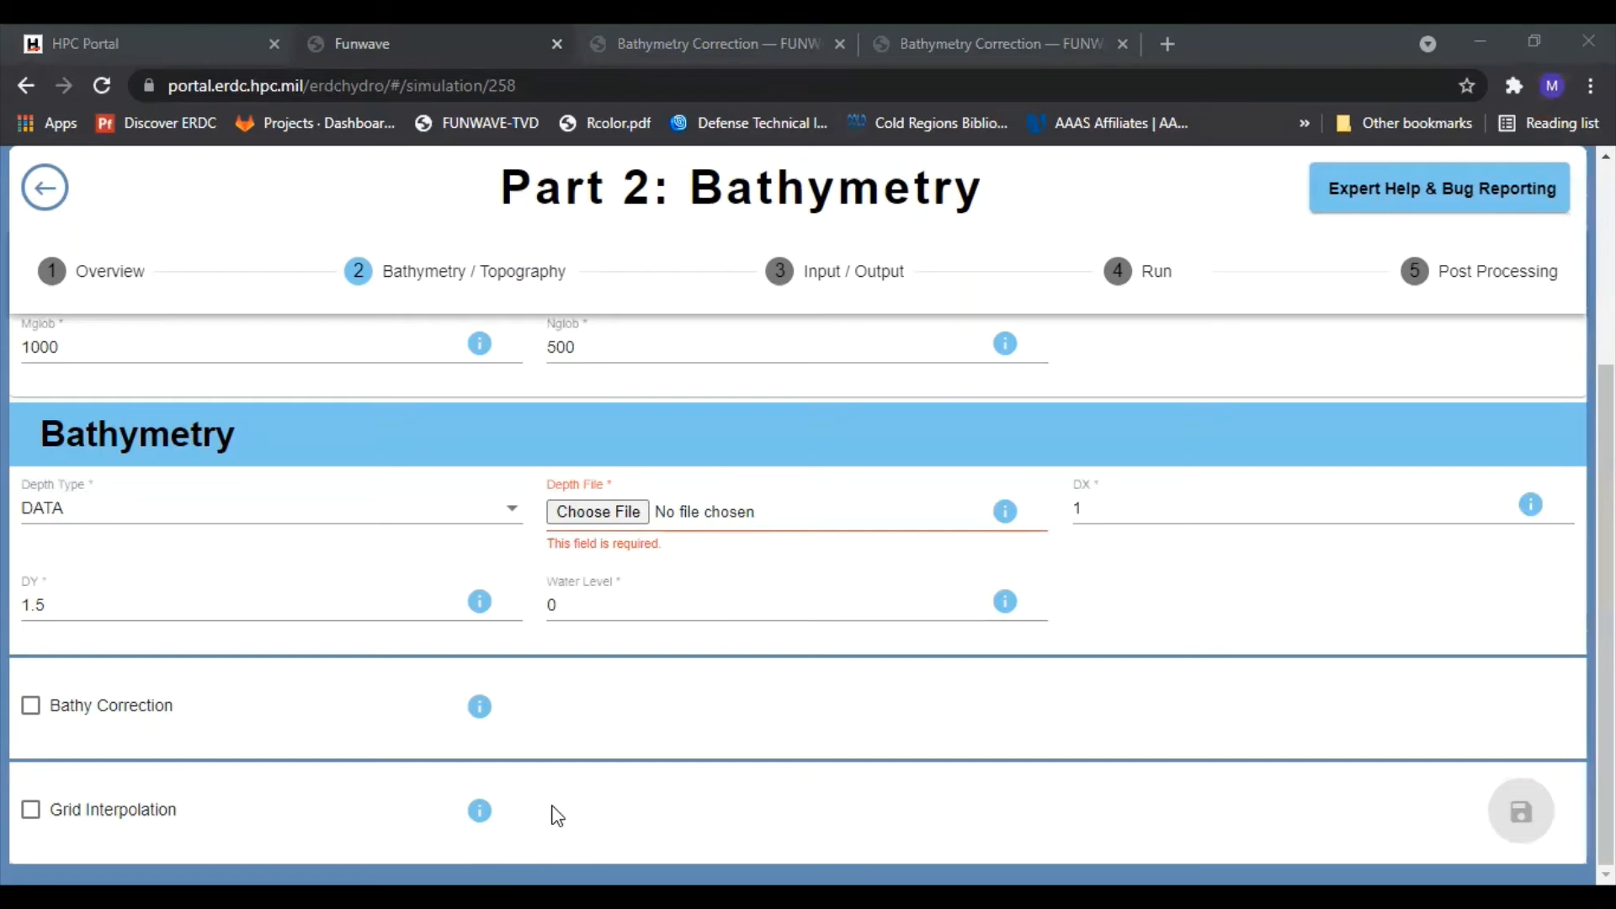
{"action": "left_click", "coordinate": [31, 810]}
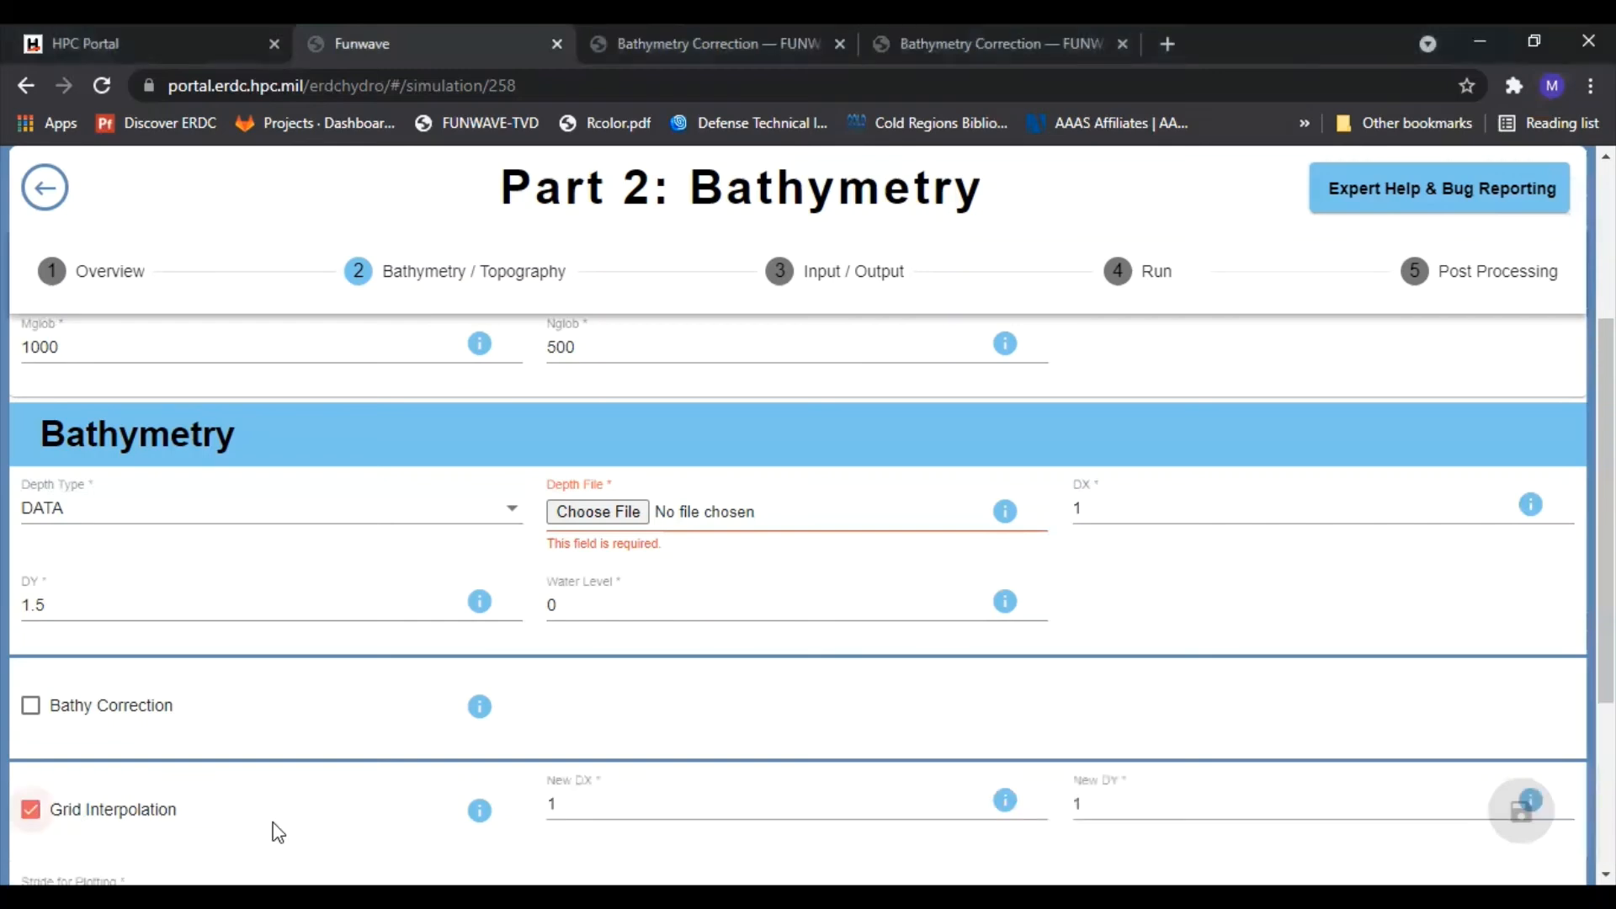
{"action": "scroll", "coordinate": [364, 791], "scroll_direction": "down", "scroll_amount": 4}
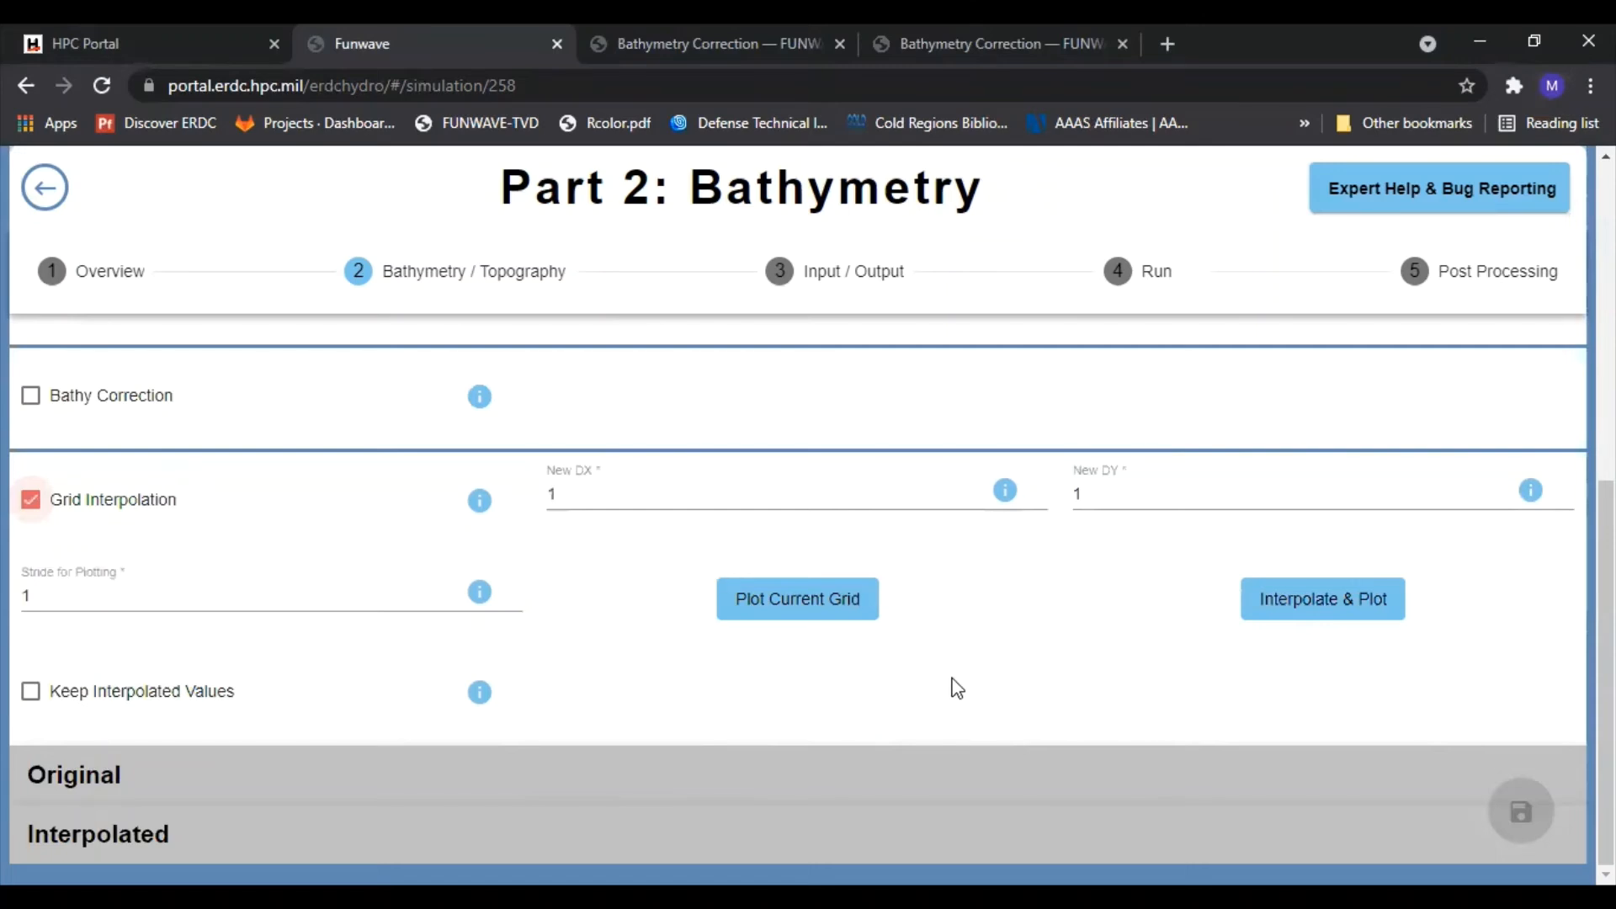
- Load dep_shoal_inlet.txt from the inlet_shoal bathy folder as the Depth File
{"action": "scroll", "coordinate": [958, 688], "scroll_direction": "up", "scroll_amount": 6}
{"action": "scroll", "coordinate": [665, 707], "scroll_direction": "down", "scroll_amount": 3}
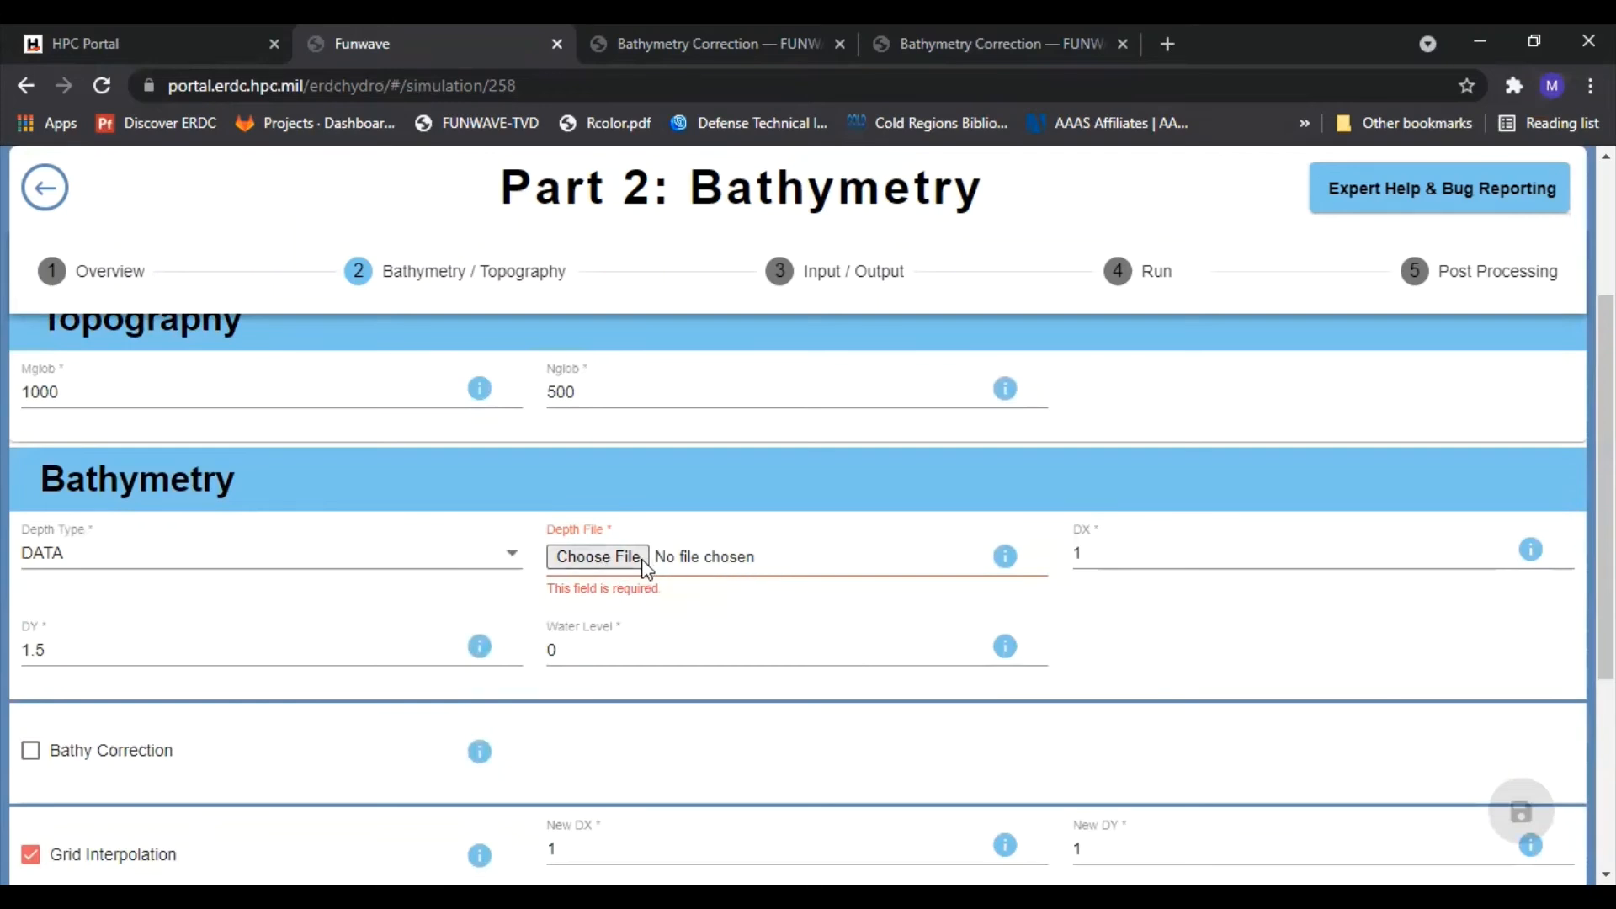
{"action": "left_click", "coordinate": [599, 557]}
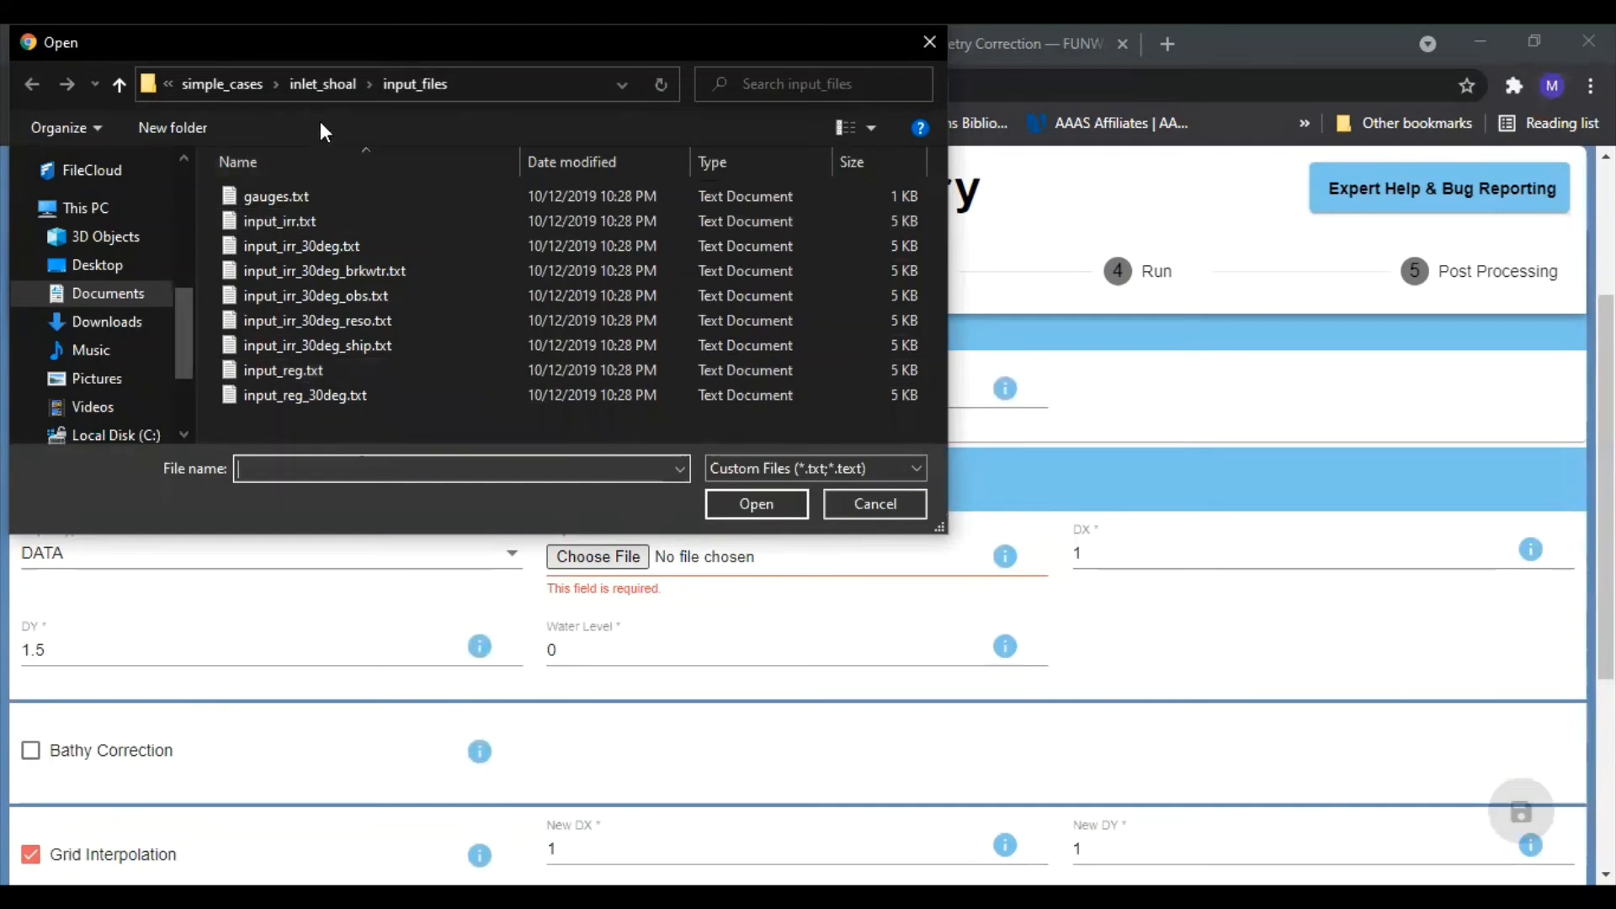
{"action": "left_click", "coordinate": [321, 84]}
{"action": "left_click", "coordinate": [299, 202]}
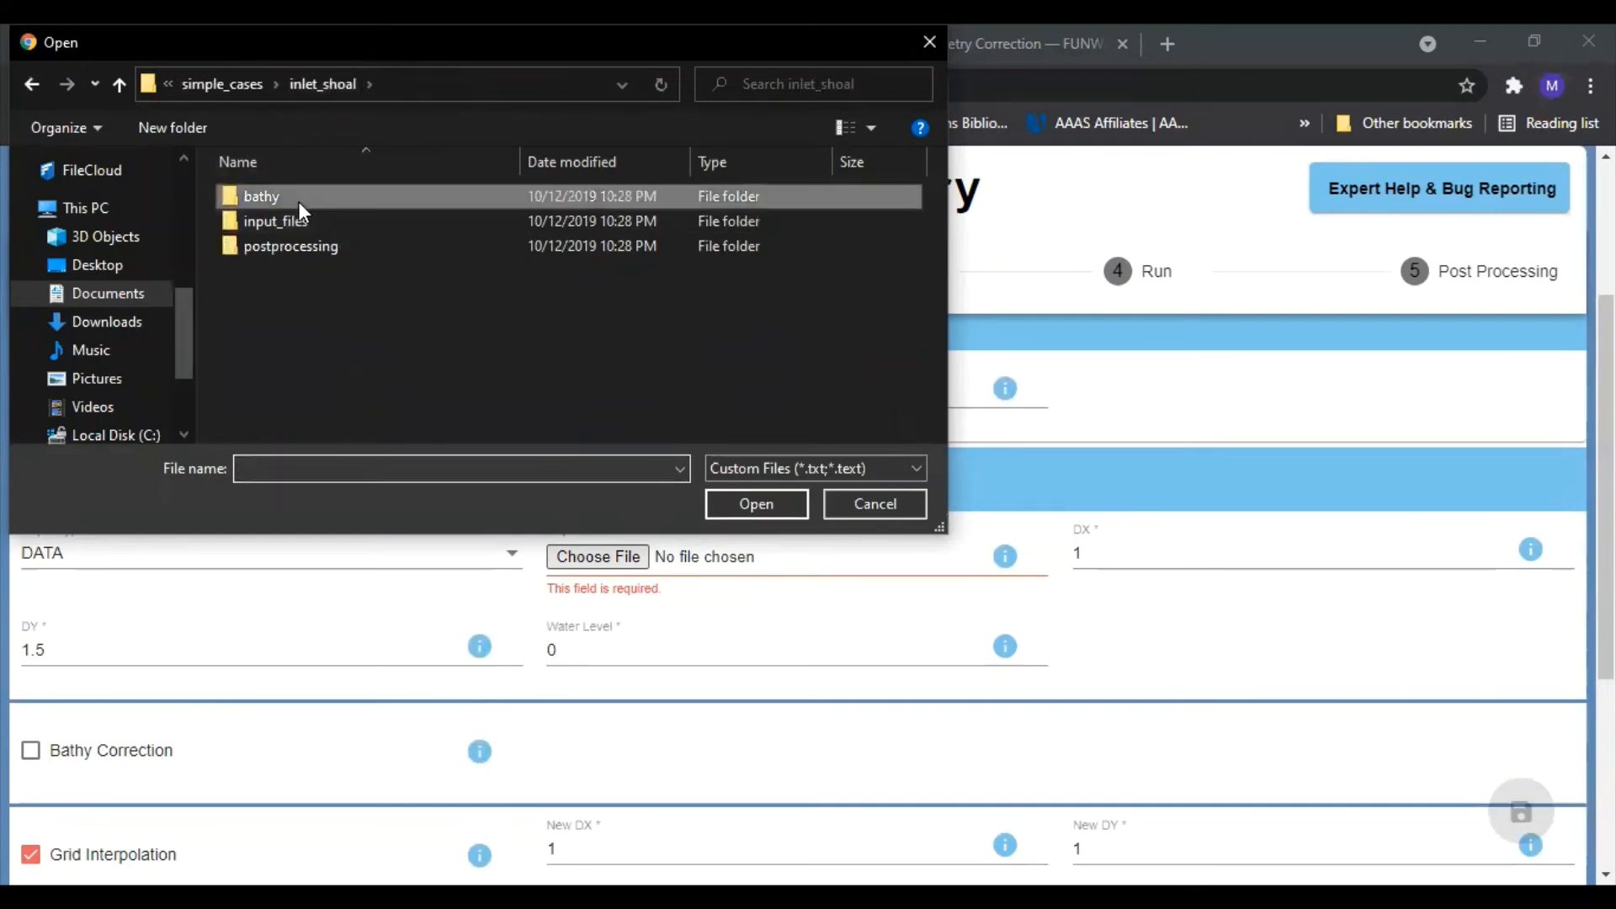
{"action": "double_click", "coordinate": [298, 200]}
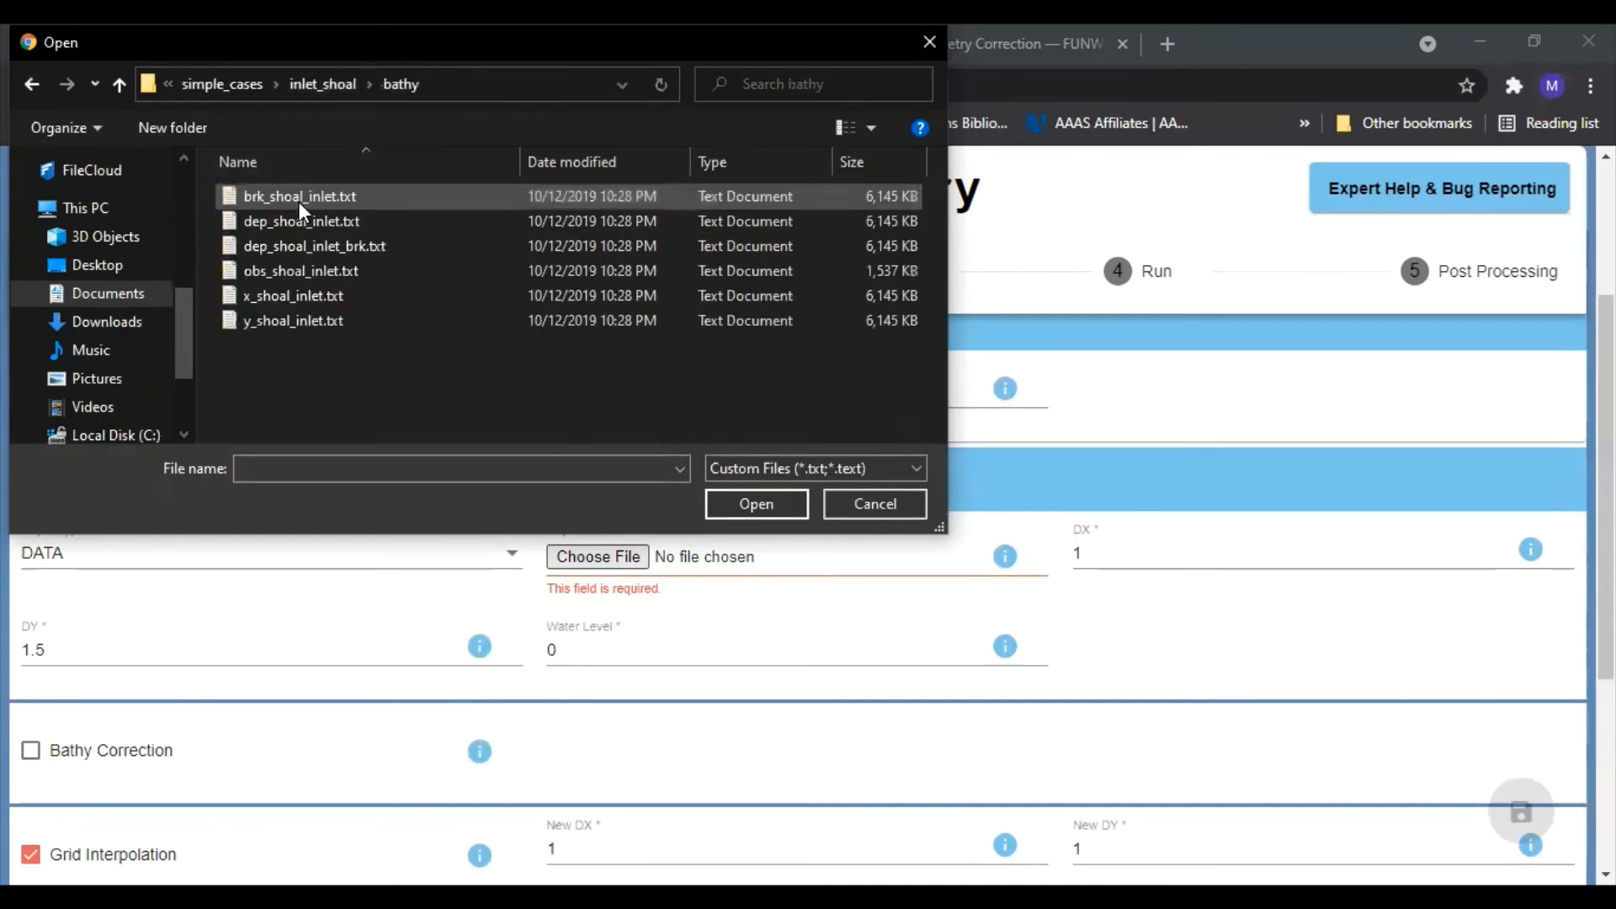
{"action": "double_click", "coordinate": [360, 226]}
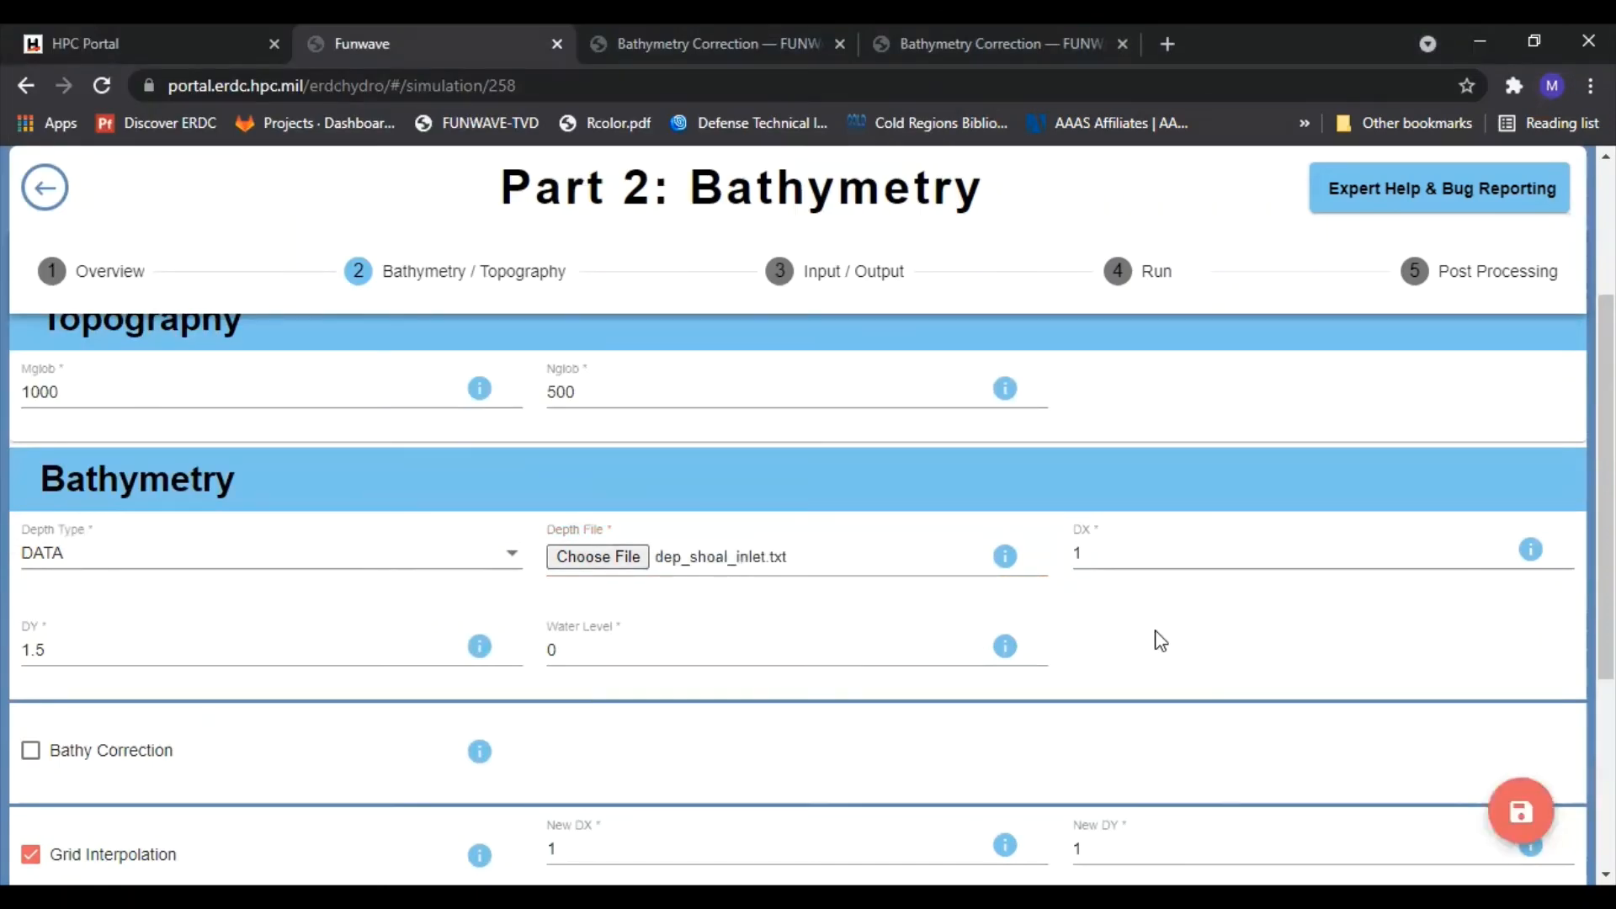
- Set both the DX and DY grid spacings to 2
{"action": "double_click", "coordinate": [1063, 554]}
{"action": "double_click", "coordinate": [83, 654]}
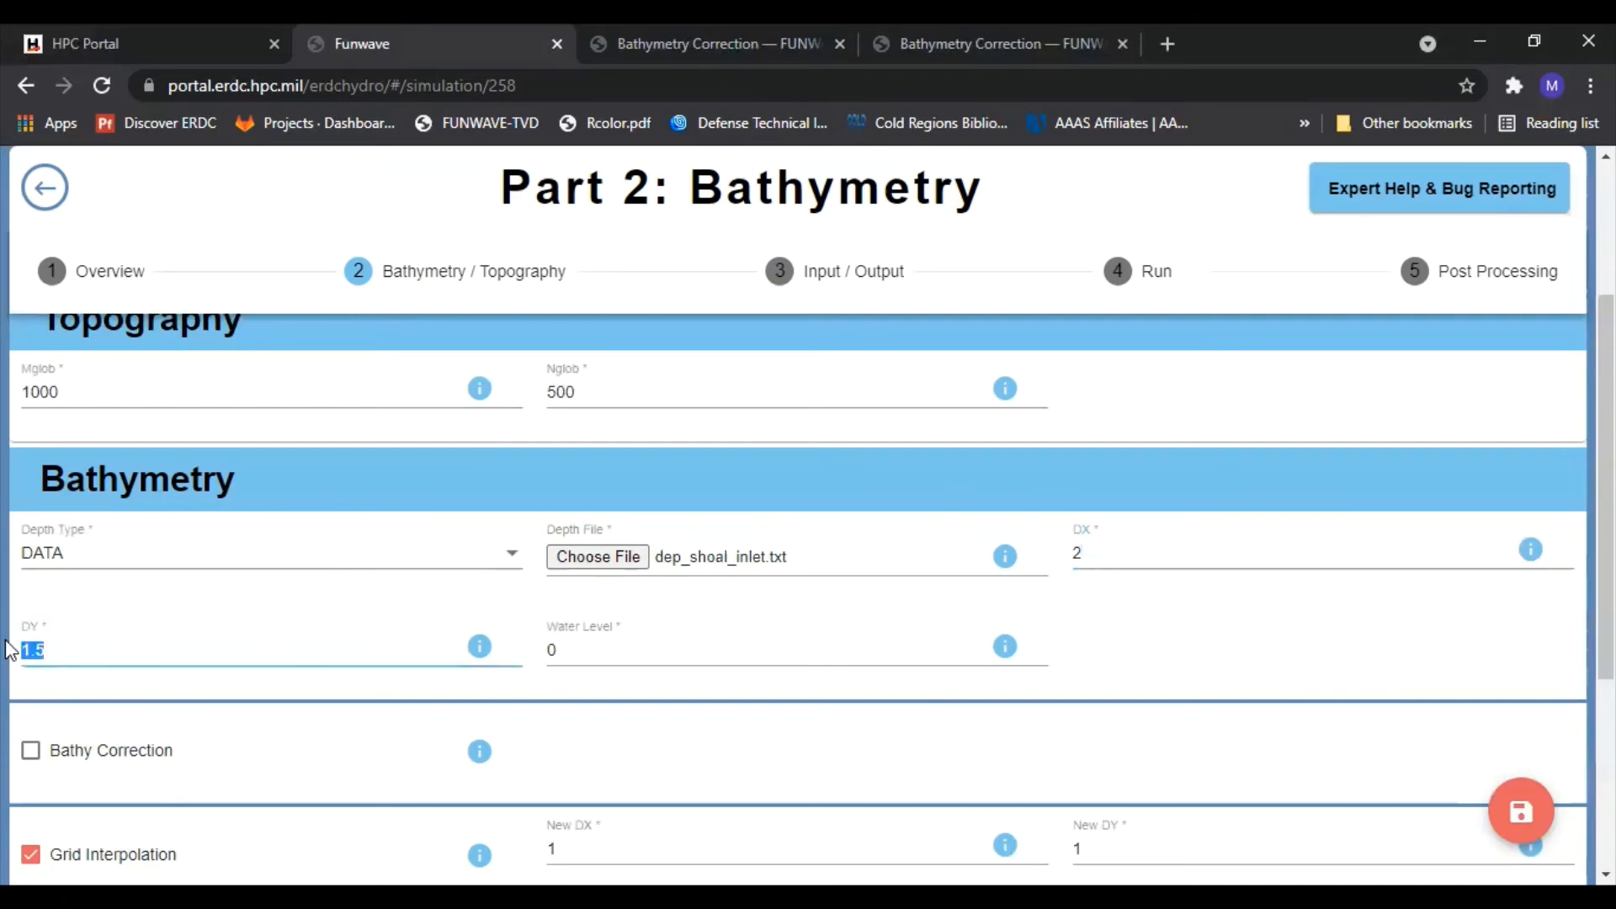
{"action": "type", "text": "2"}
- Set the topography grid dimensions to 1024 for Mglob and 512 for Nglob
{"action": "scroll", "coordinate": [285, 458], "scroll_direction": "up", "scroll_amount": 2}
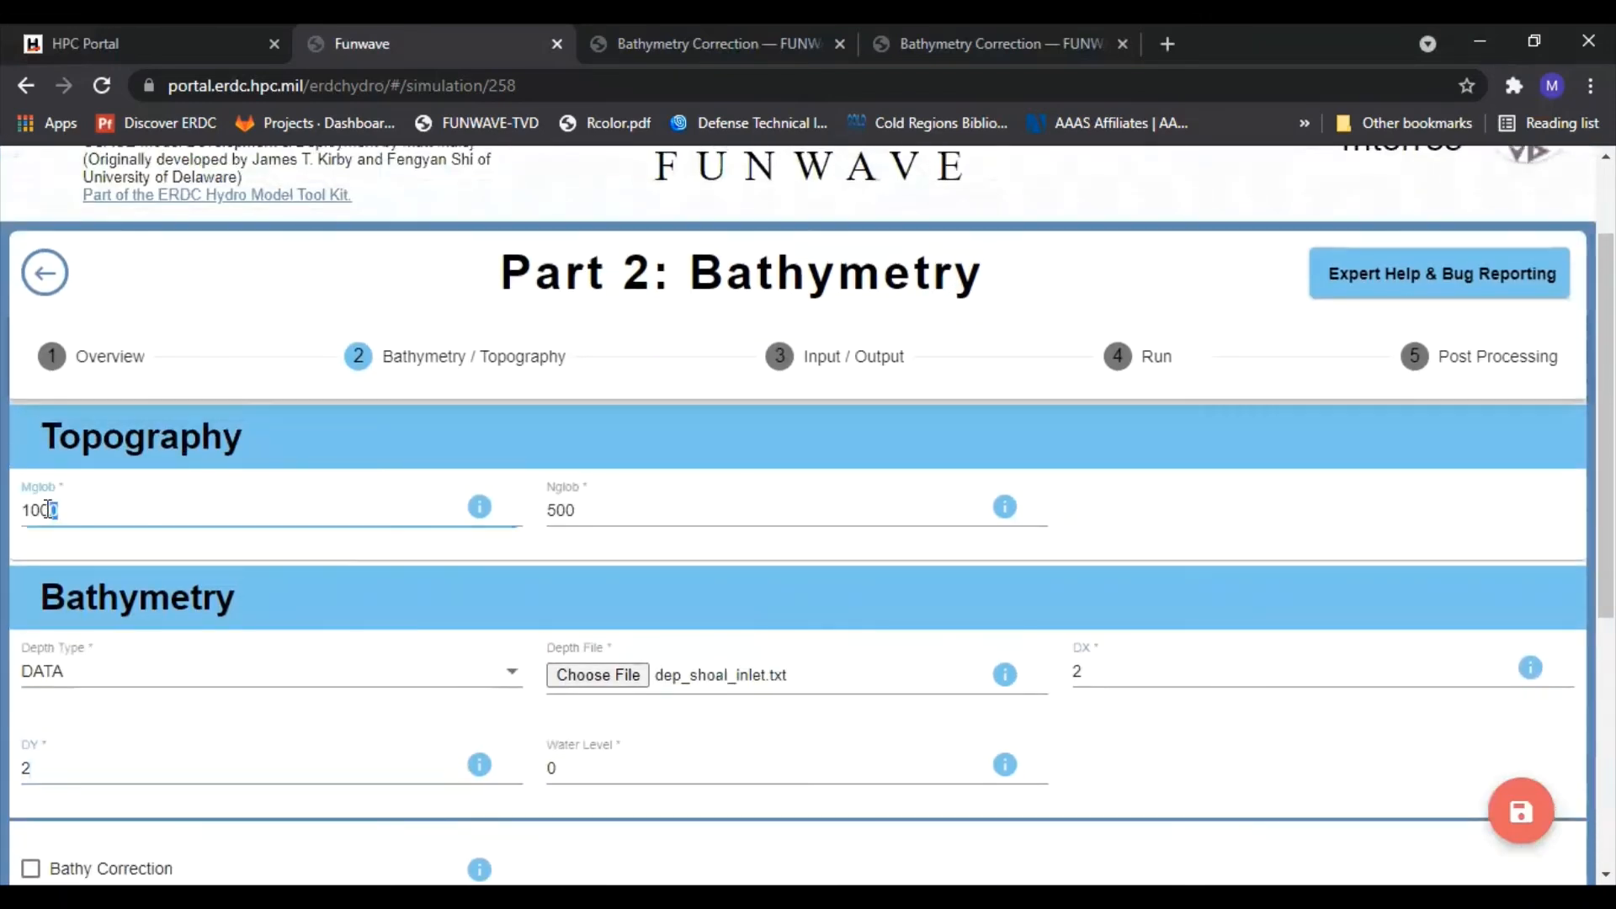
{"action": "left_click_drag", "start_coordinate": [39, 509], "coordinate": [112, 501]}
{"action": "type", "text": "24"}
{"action": "left_click_drag", "start_coordinate": [581, 524], "coordinate": [556, 509]}
{"action": "type", "text": "12"}
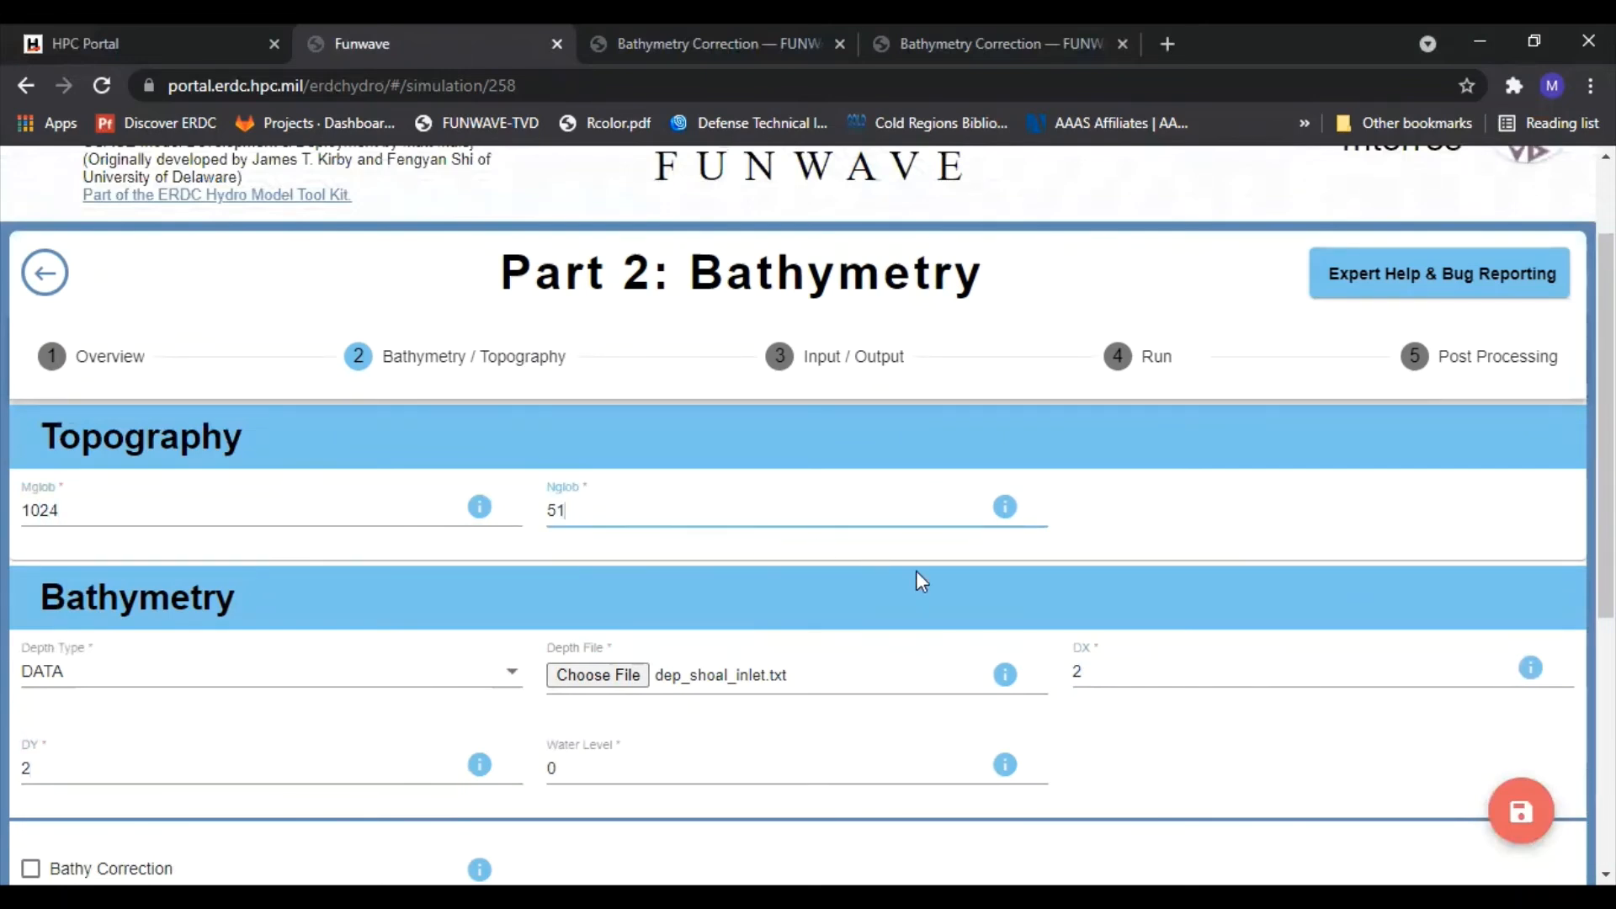
- Save the bathymetry data and plot the current, non-interpolated grid
{"action": "scroll", "coordinate": [1222, 642], "scroll_direction": "down", "scroll_amount": 1}
{"action": "scroll", "coordinate": [1221, 643], "scroll_direction": "down", "scroll_amount": 5}
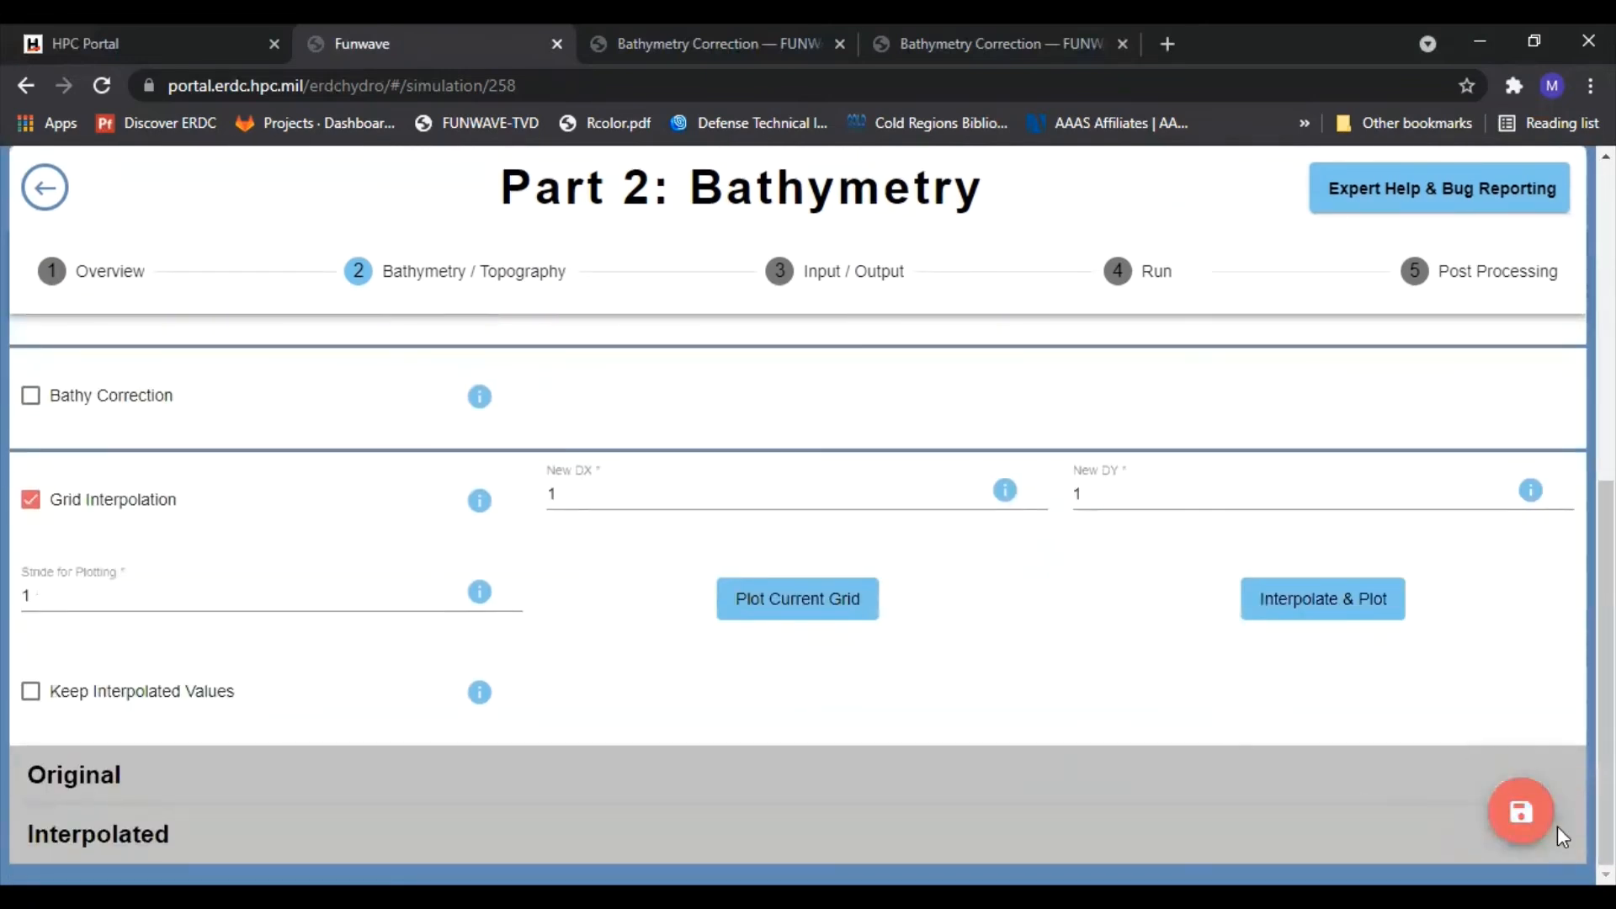
{"action": "left_click", "coordinate": [1523, 811]}
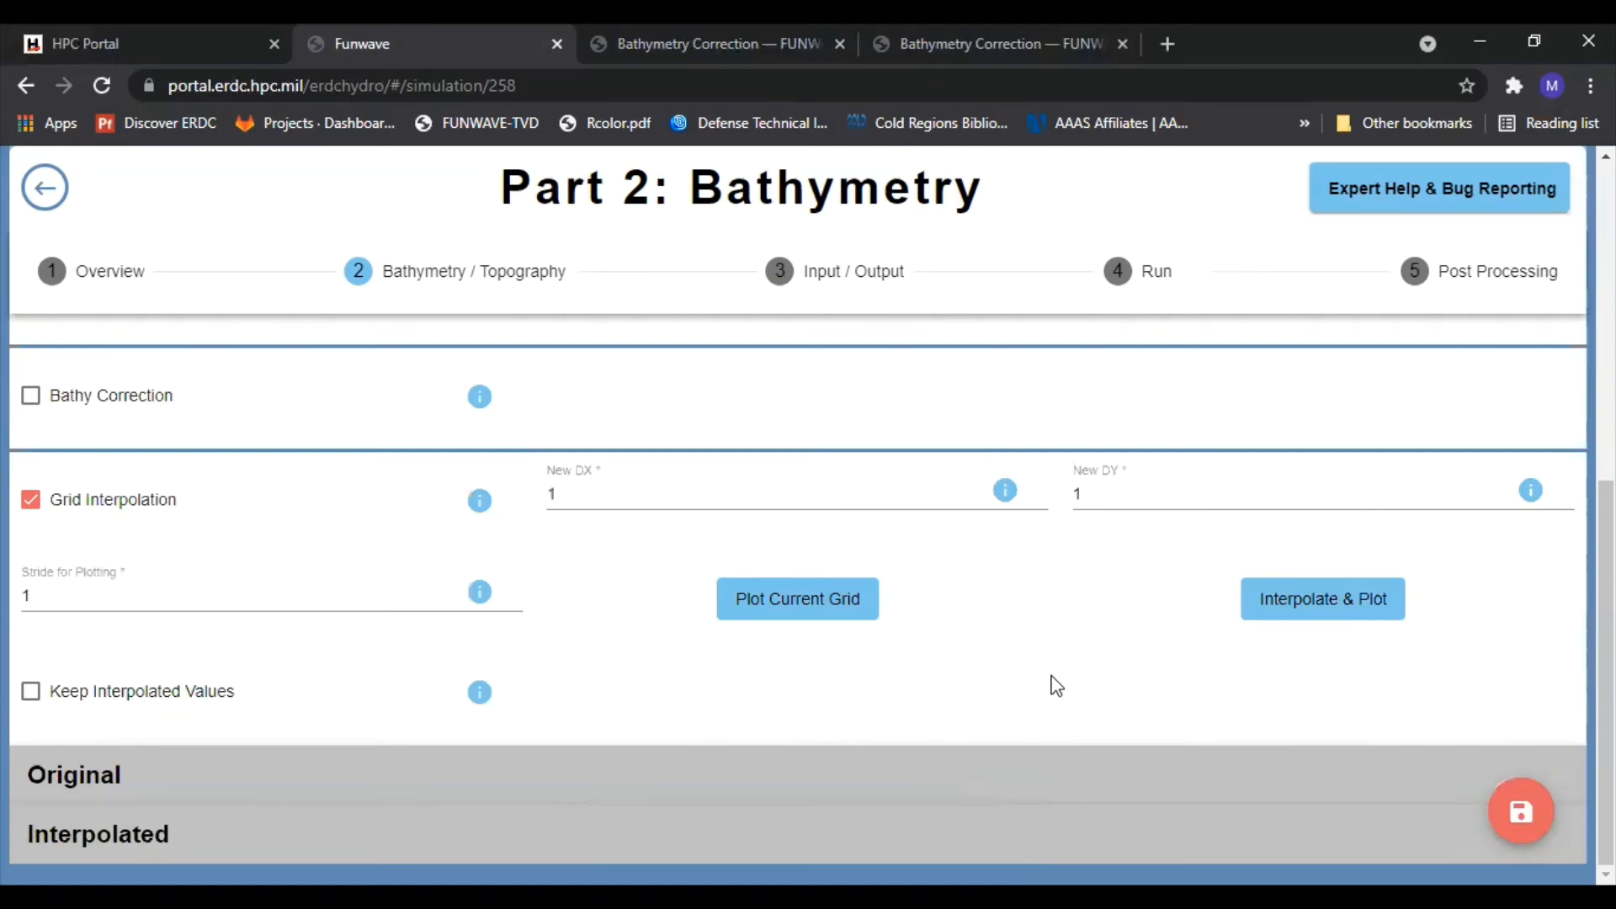
{"action": "left_click", "coordinate": [806, 603]}
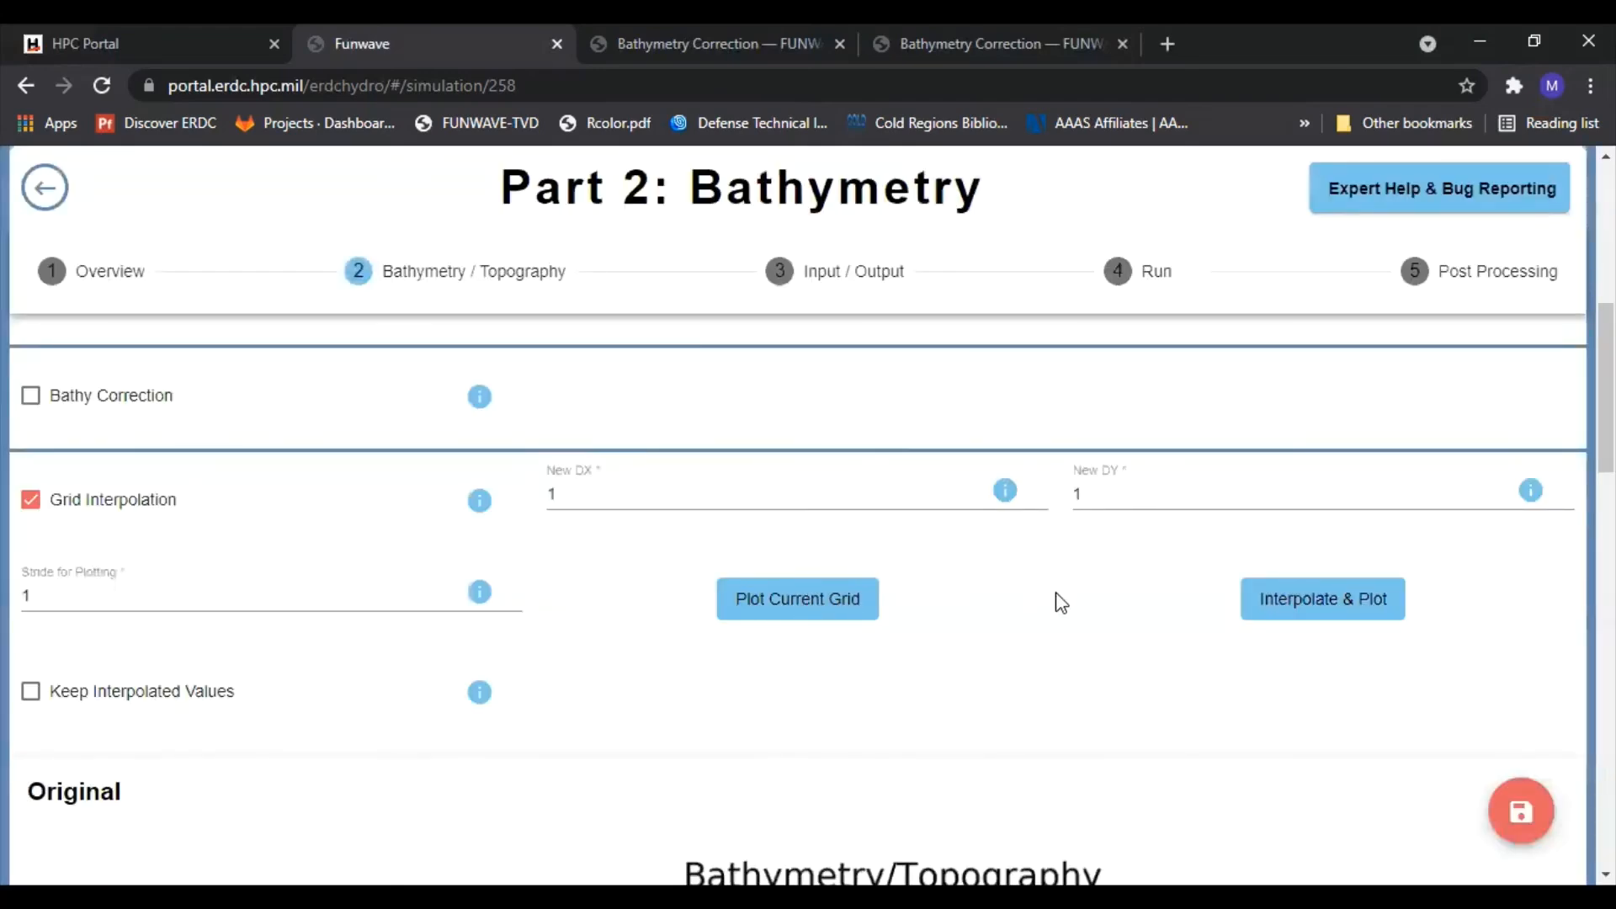
- Examine the original Bathymetry/Topography plot, including its x and y extents and the contours around the shoal and inlet
{"action": "scroll", "coordinate": [1085, 615], "scroll_direction": "down", "scroll_amount": 2}
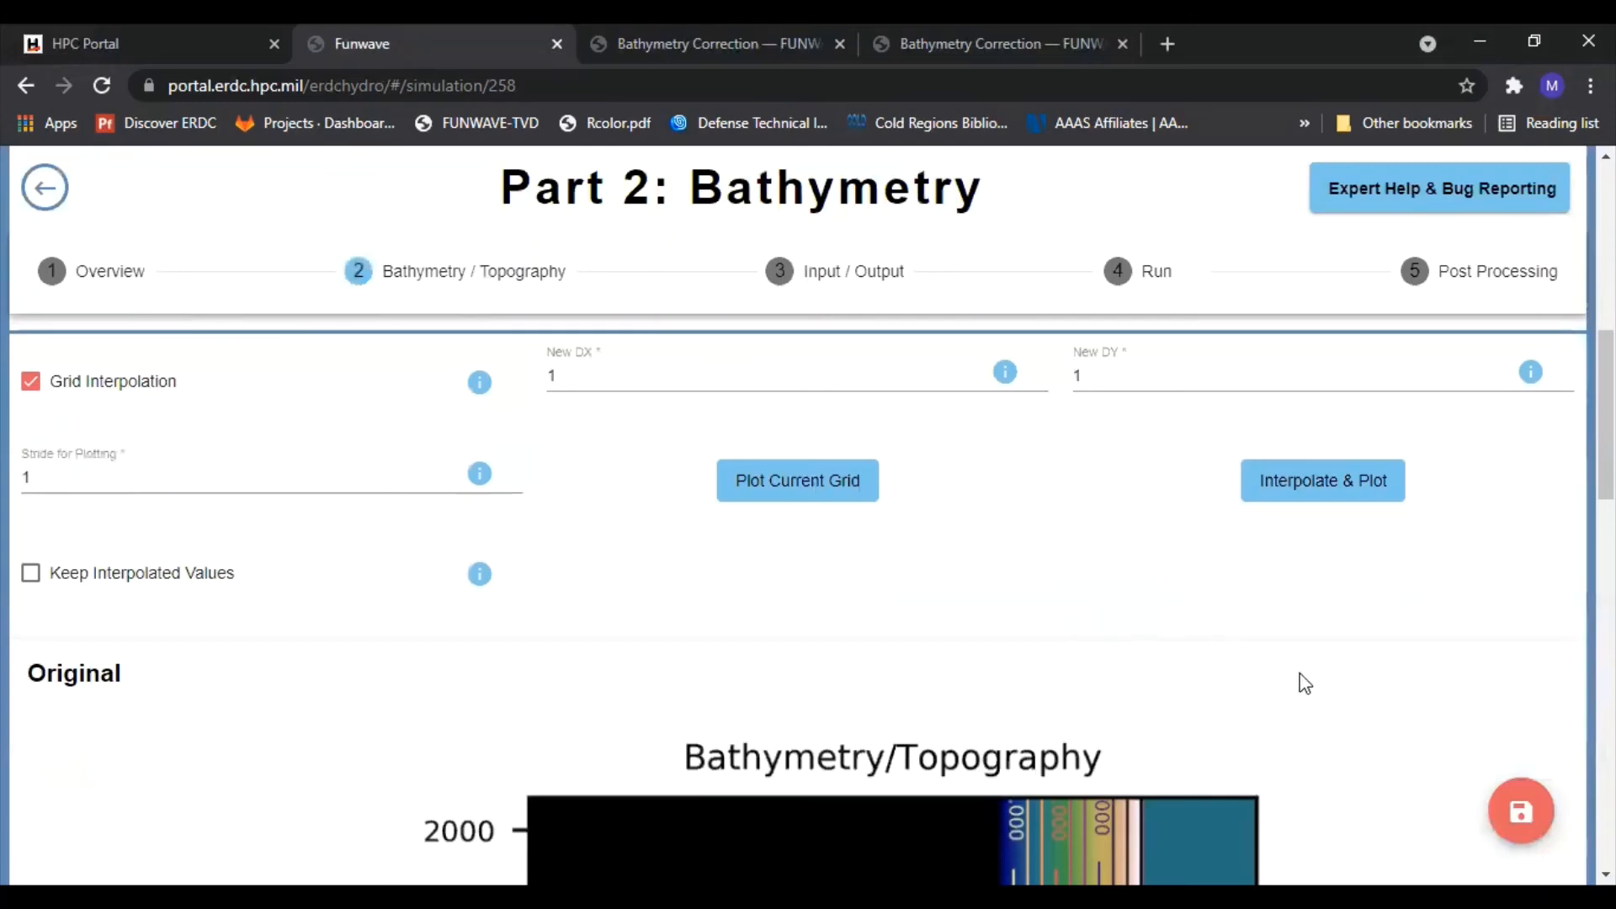
{"action": "scroll", "coordinate": [1331, 671], "scroll_direction": "down", "scroll_amount": 2}
{"action": "scroll", "coordinate": [1331, 671], "scroll_direction": "down", "scroll_amount": 1}
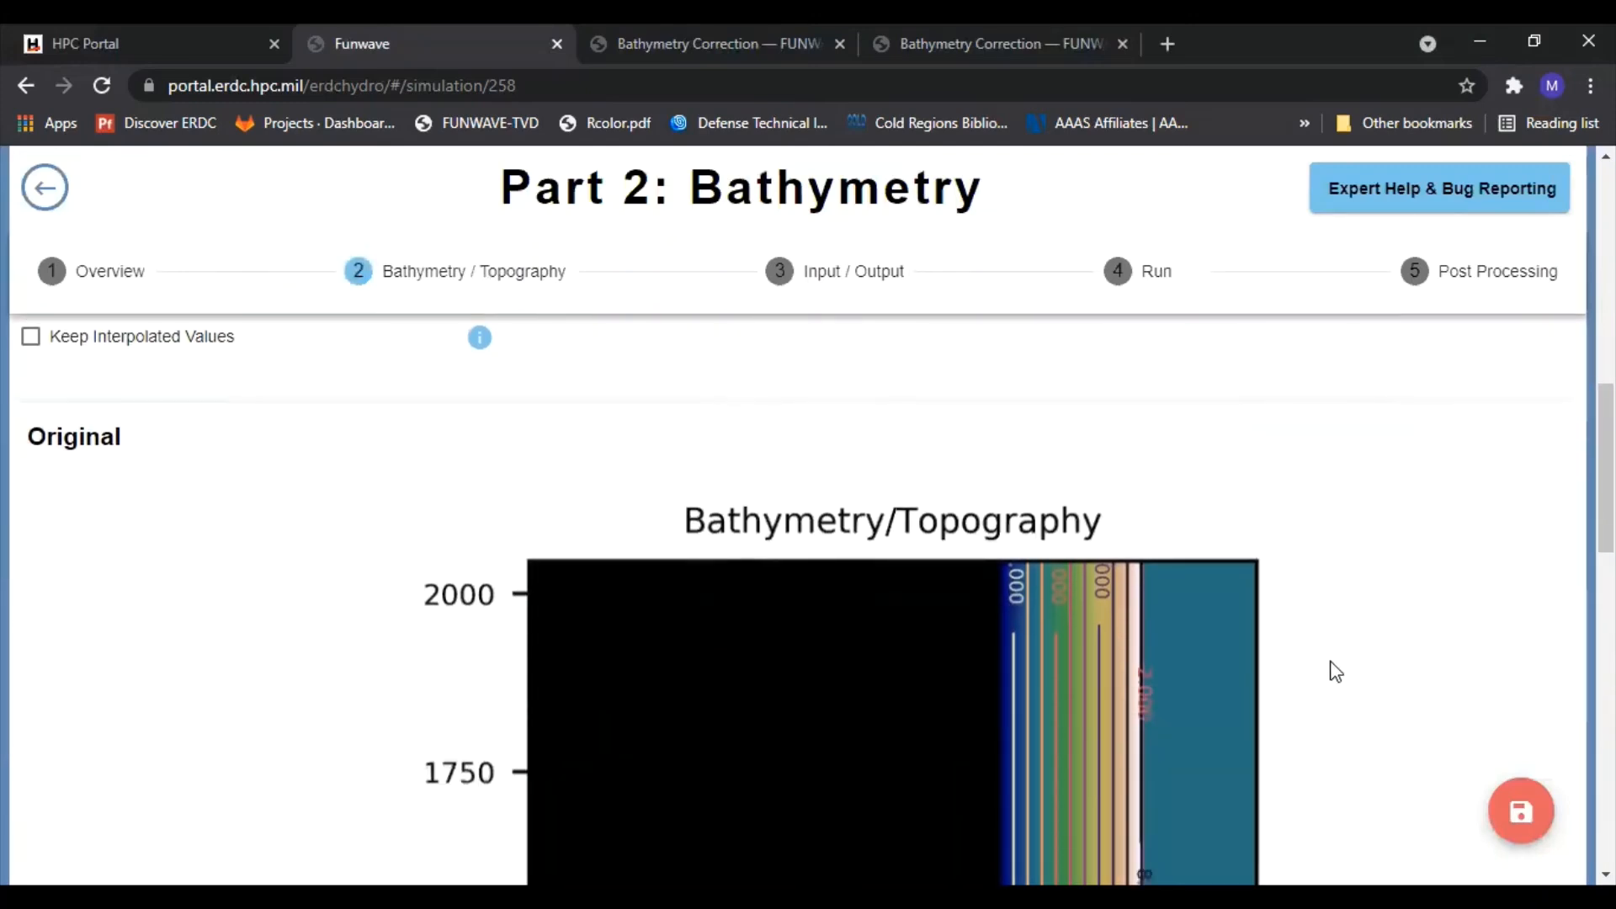
{"action": "scroll", "coordinate": [1336, 671], "scroll_direction": "down", "scroll_amount": 1}
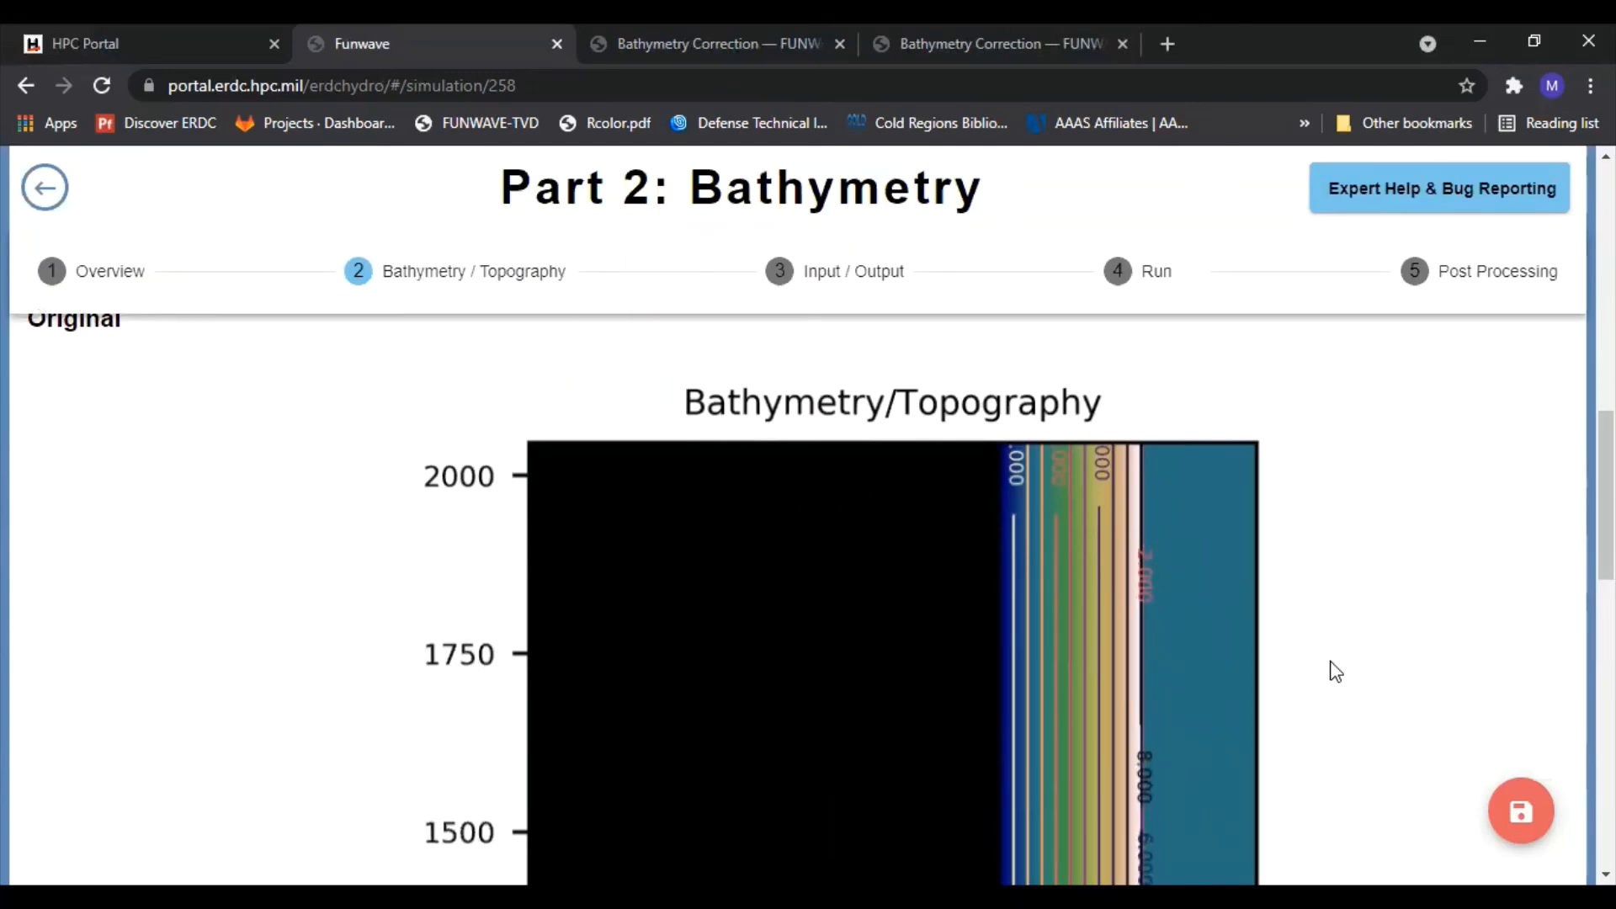
{"action": "scroll", "coordinate": [1336, 671], "scroll_direction": "down", "scroll_amount": 5}
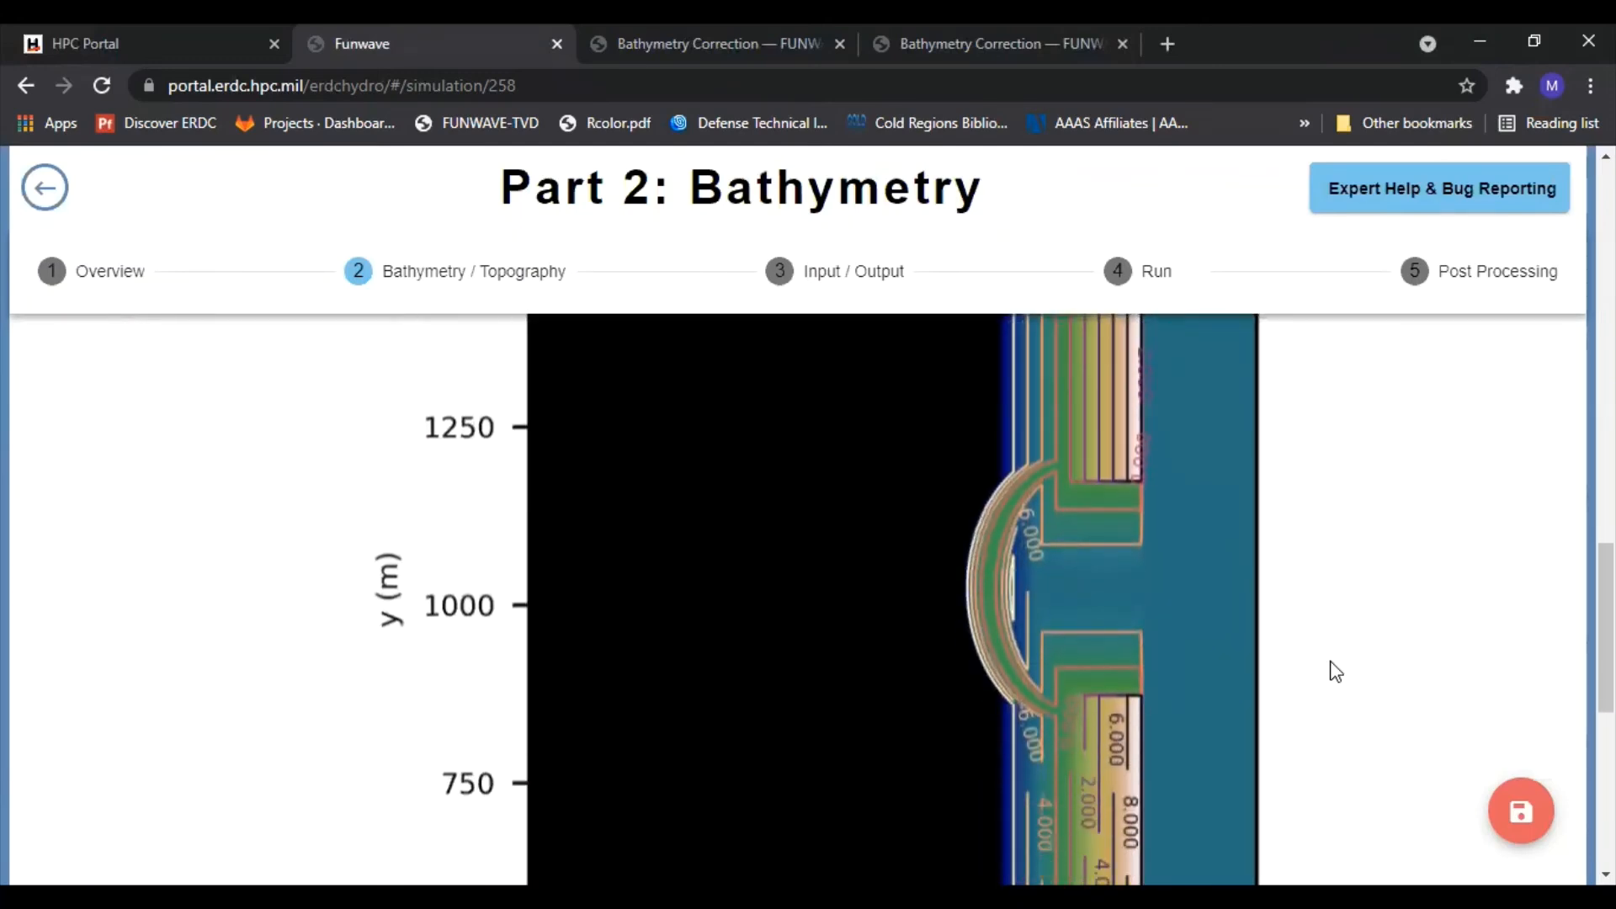
{"action": "scroll", "coordinate": [1336, 671], "scroll_direction": "down", "scroll_amount": 1}
{"action": "scroll", "coordinate": [1336, 671], "scroll_direction": "down", "scroll_amount": 5}
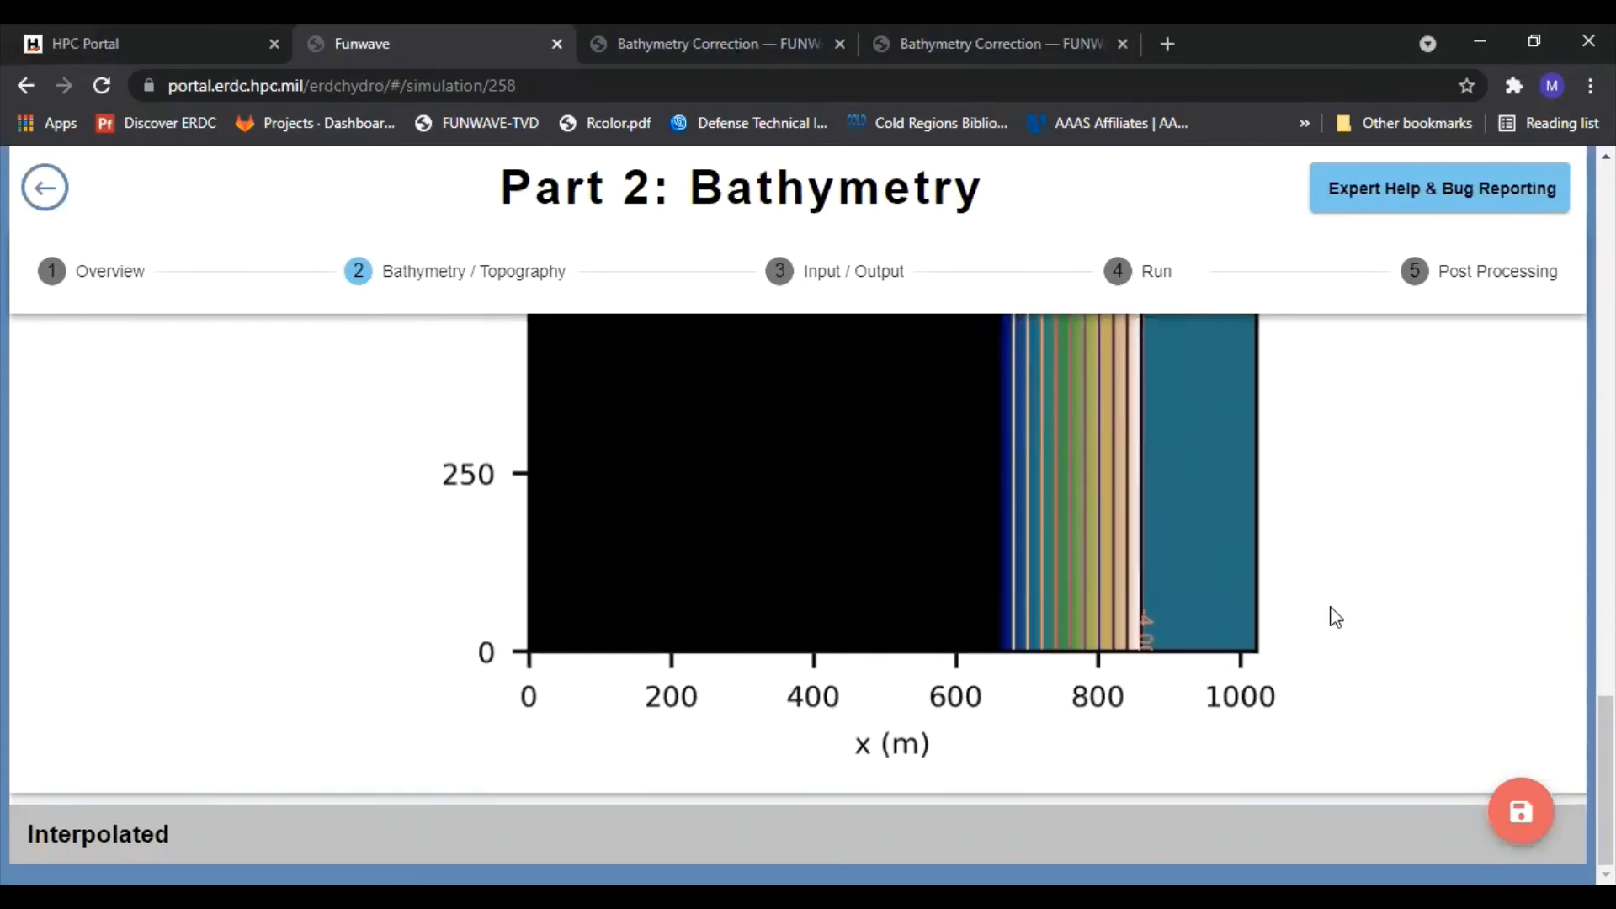
{"action": "scroll", "coordinate": [1333, 616], "scroll_direction": "up", "scroll_amount": 2}
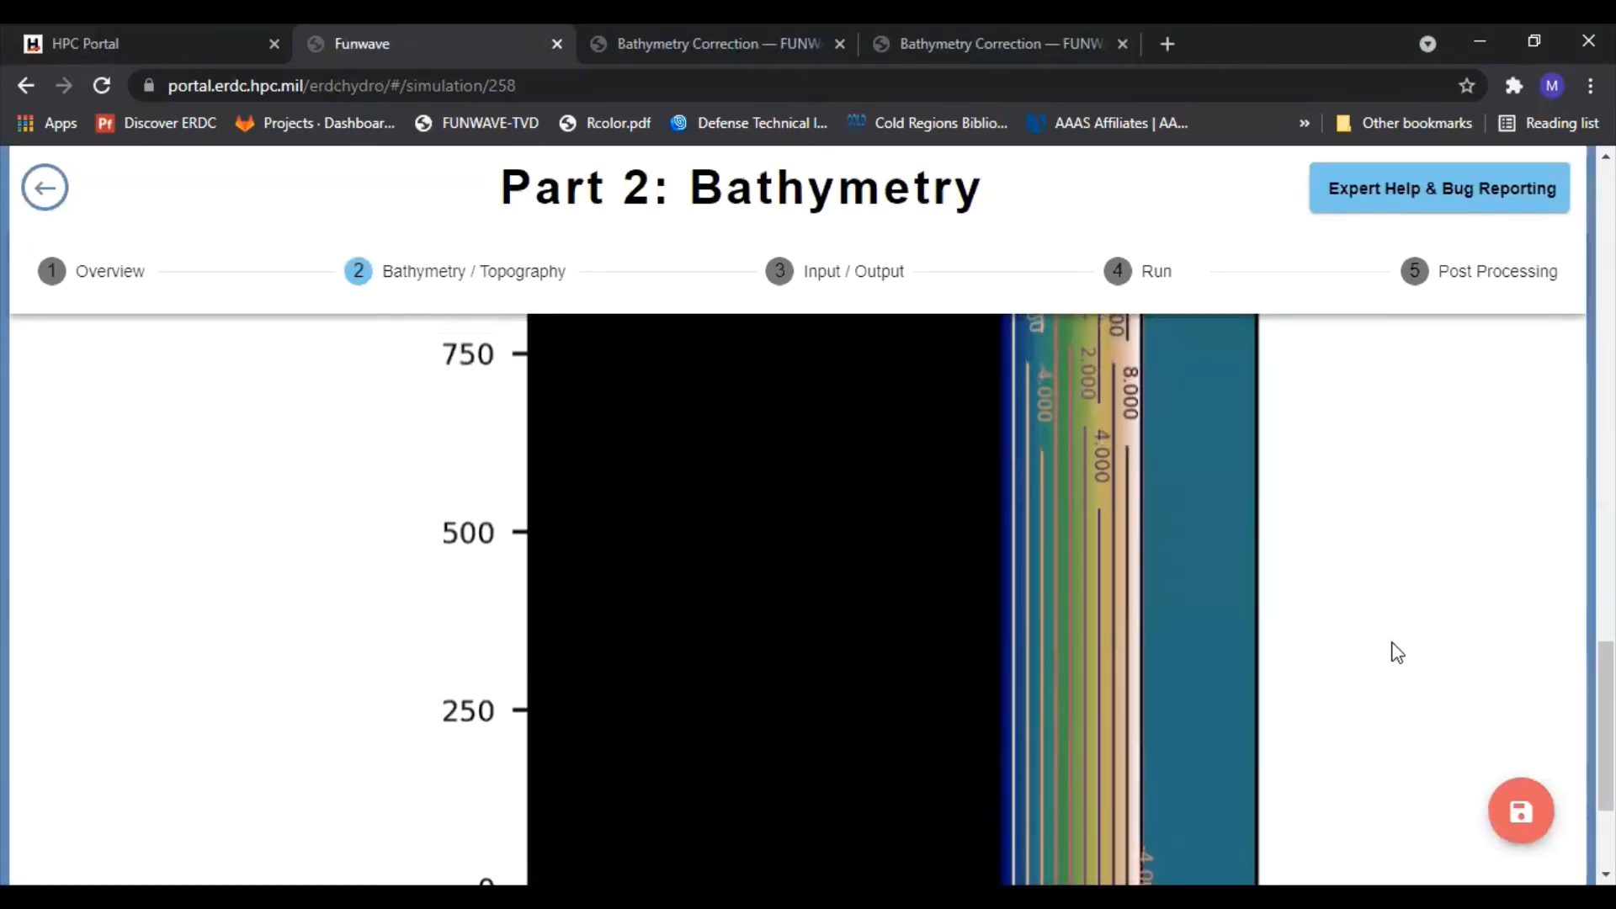
{"action": "scroll", "coordinate": [1393, 653], "scroll_direction": "down", "scroll_amount": 2}
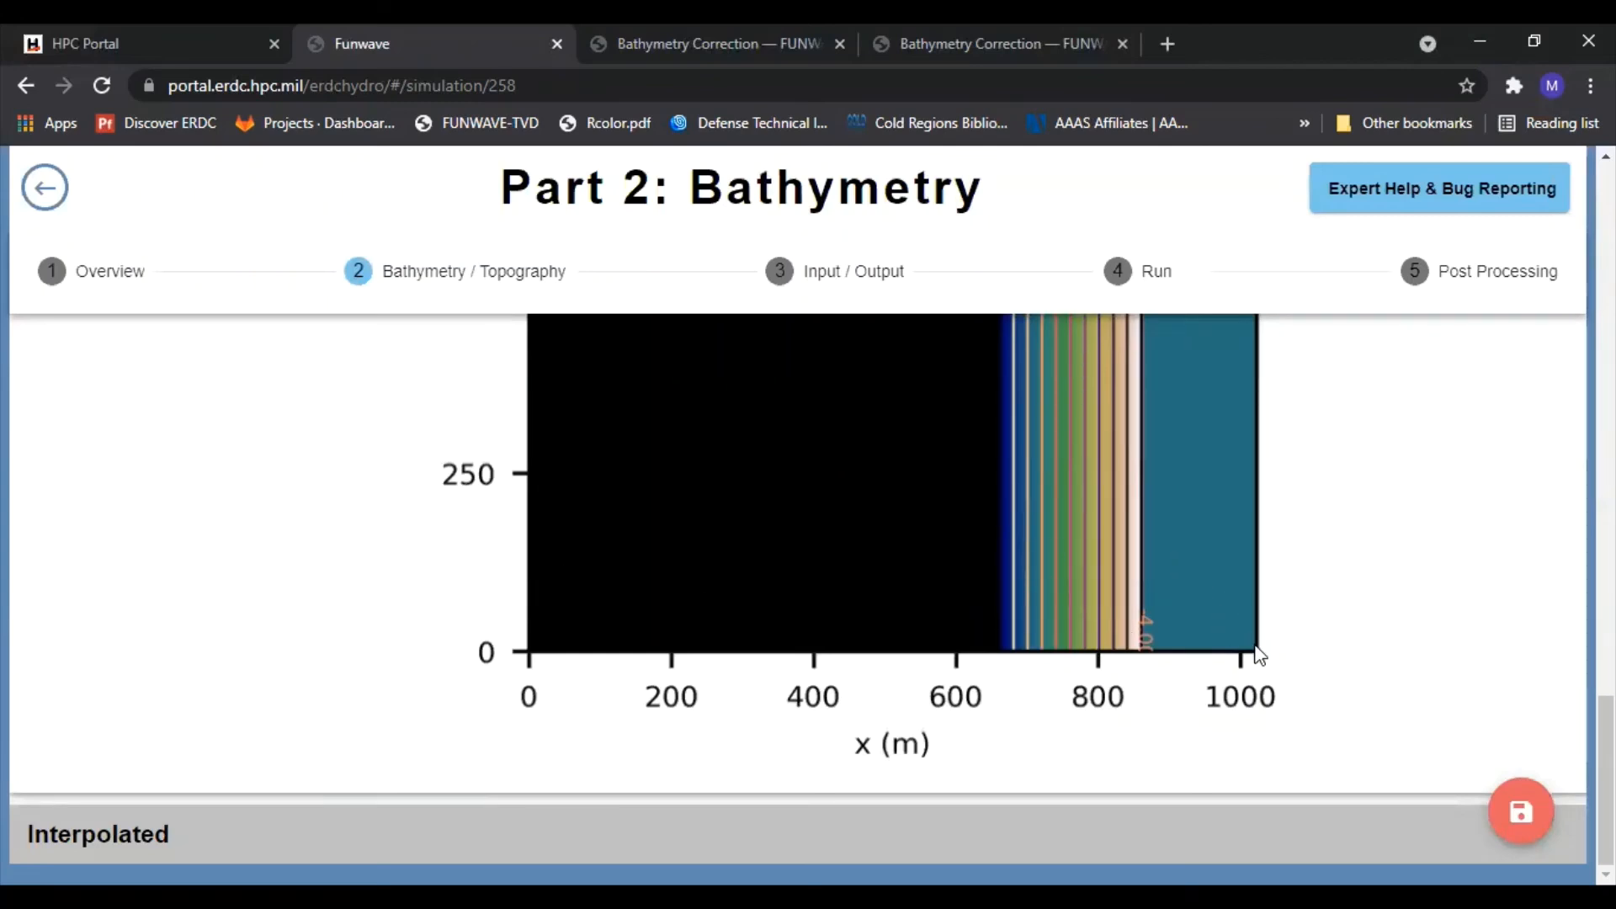
{"action": "scroll", "coordinate": [1367, 632], "scroll_direction": "up", "scroll_amount": 5}
{"action": "scroll", "coordinate": [1365, 633], "scroll_direction": "up", "scroll_amount": 1}
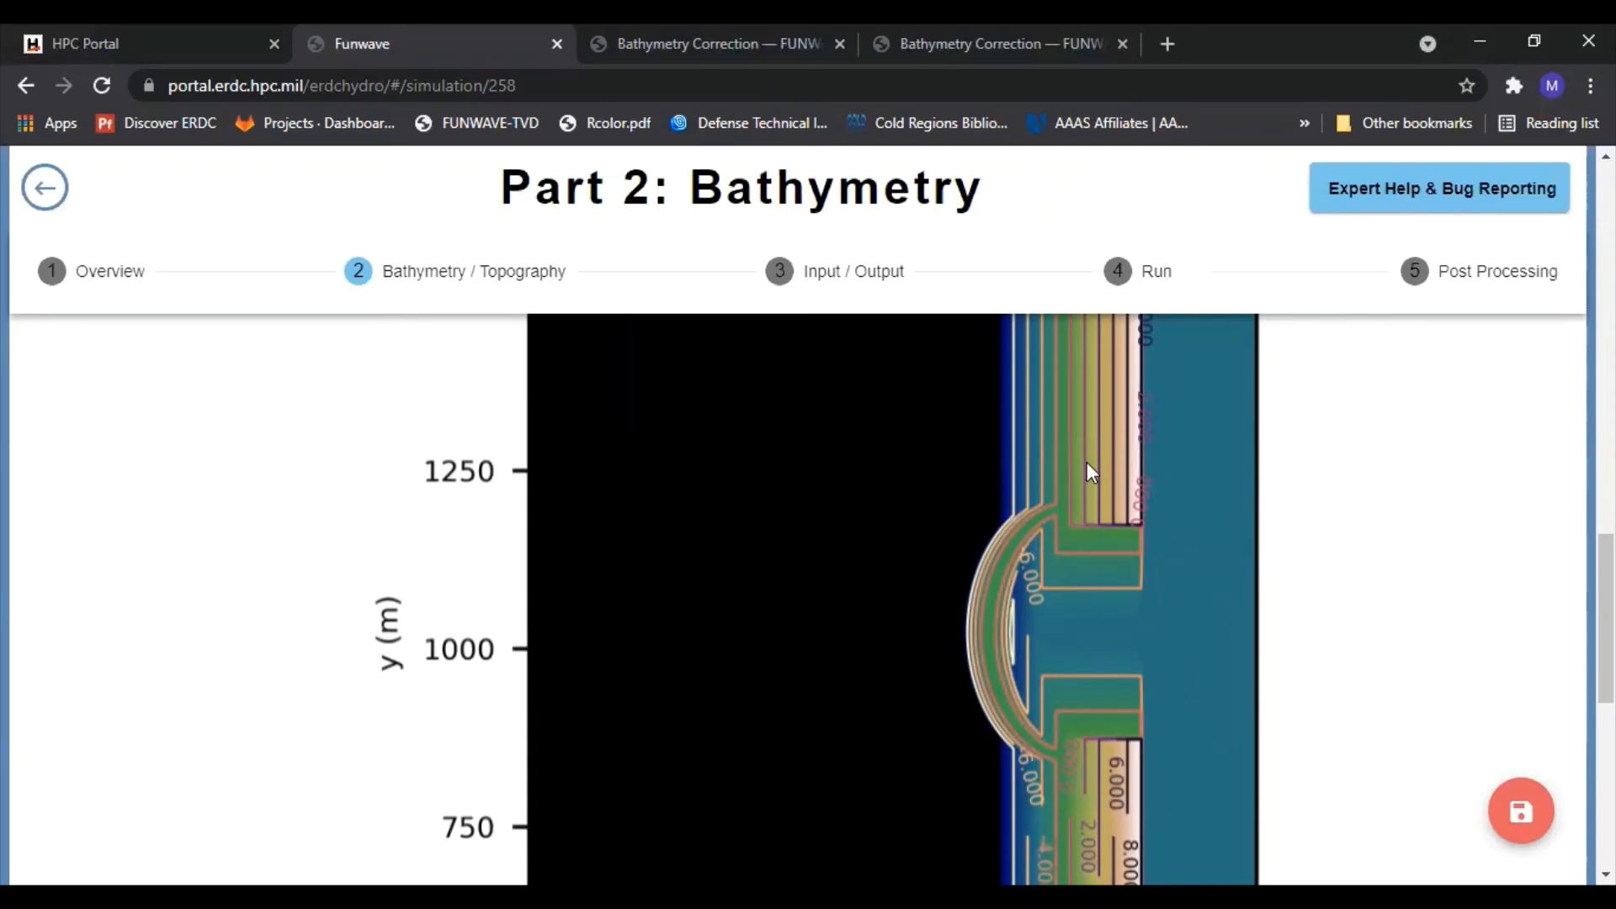
{"action": "scroll", "coordinate": [1369, 717], "scroll_direction": "up", "scroll_amount": 6}
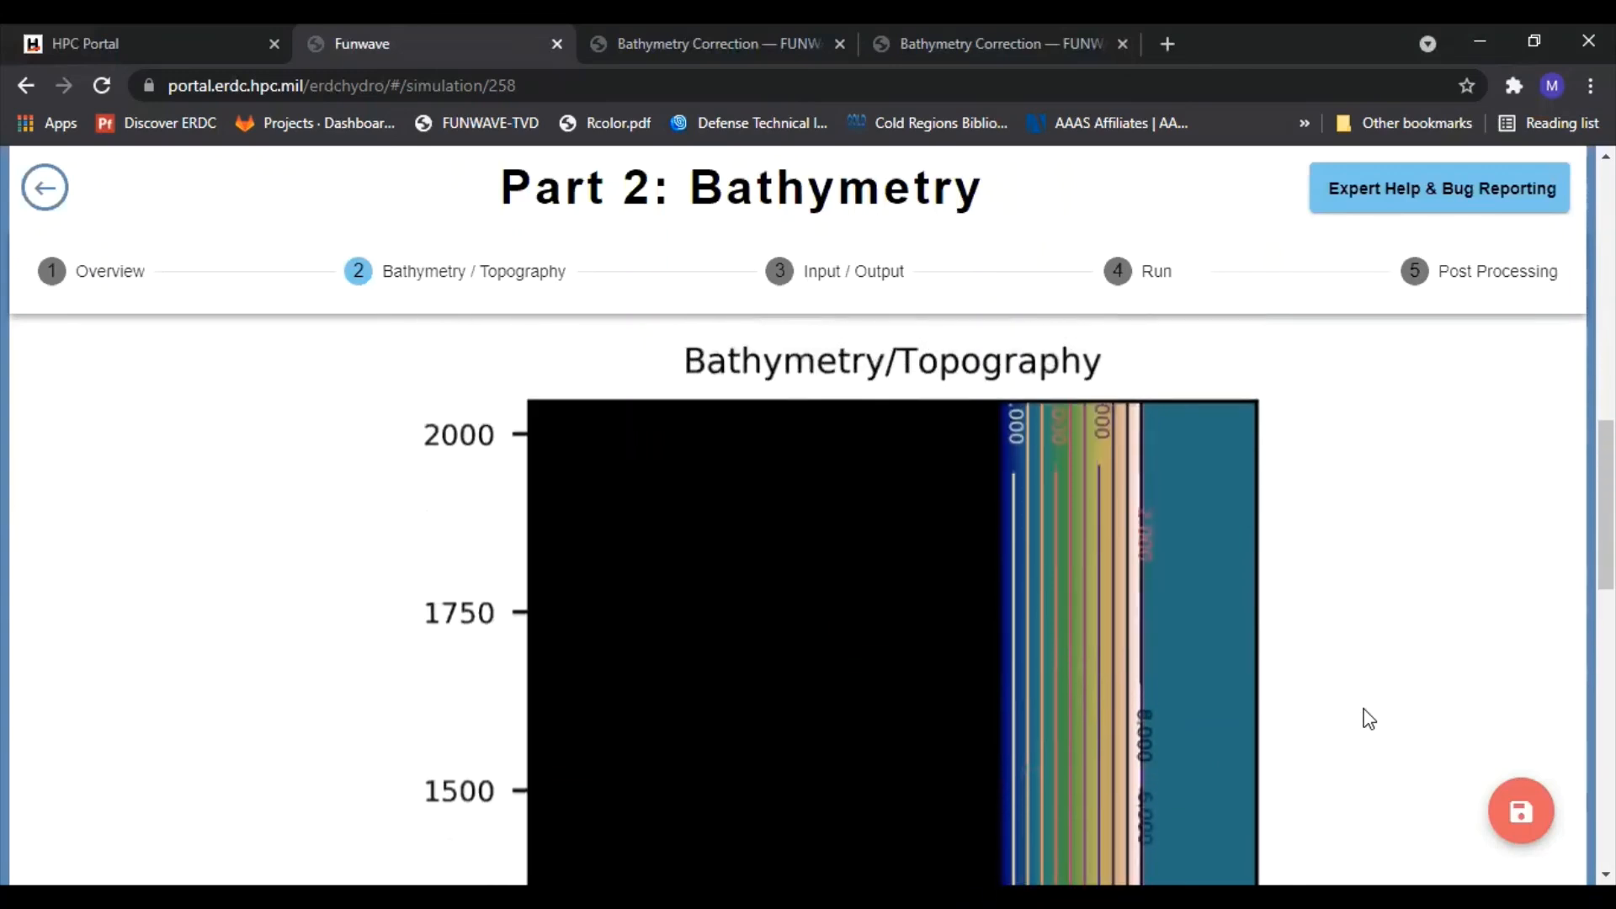
{"action": "scroll", "coordinate": [1368, 718], "scroll_direction": "up", "scroll_amount": 3}
{"action": "scroll", "coordinate": [1369, 717], "scroll_direction": "down", "scroll_amount": 15}
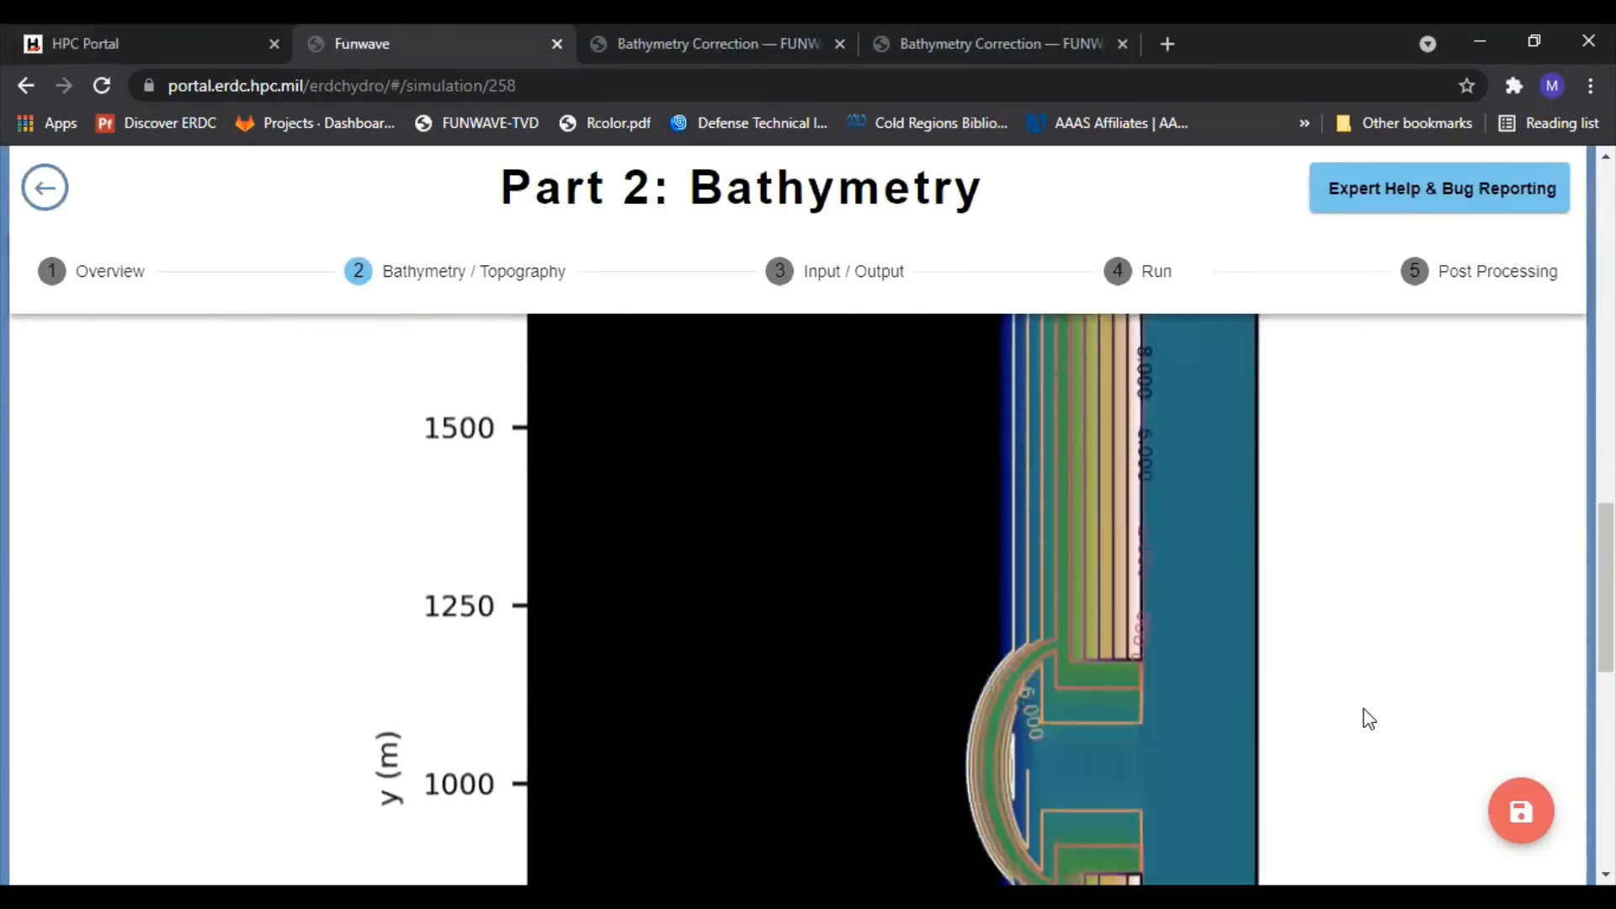
- Set the stride for plotting to 10 in the grid interpolation settings above the original bathymetry plot
{"action": "scroll", "coordinate": [1369, 720], "scroll_direction": "up", "scroll_amount": 17}
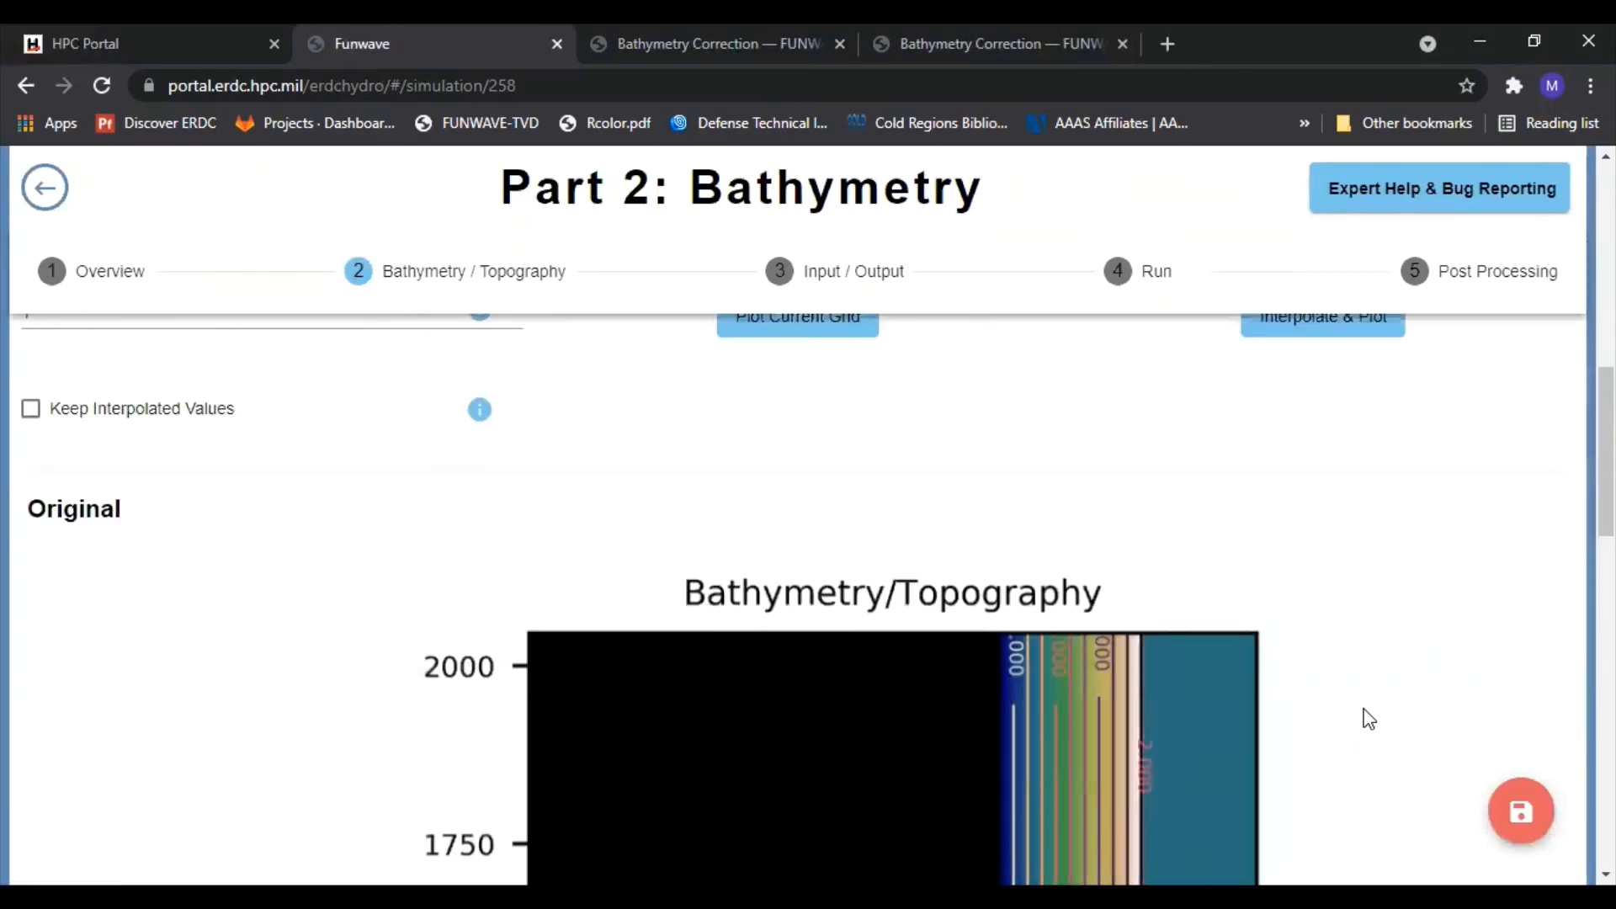
{"action": "scroll", "coordinate": [1368, 754], "scroll_direction": "down", "scroll_amount": 3}
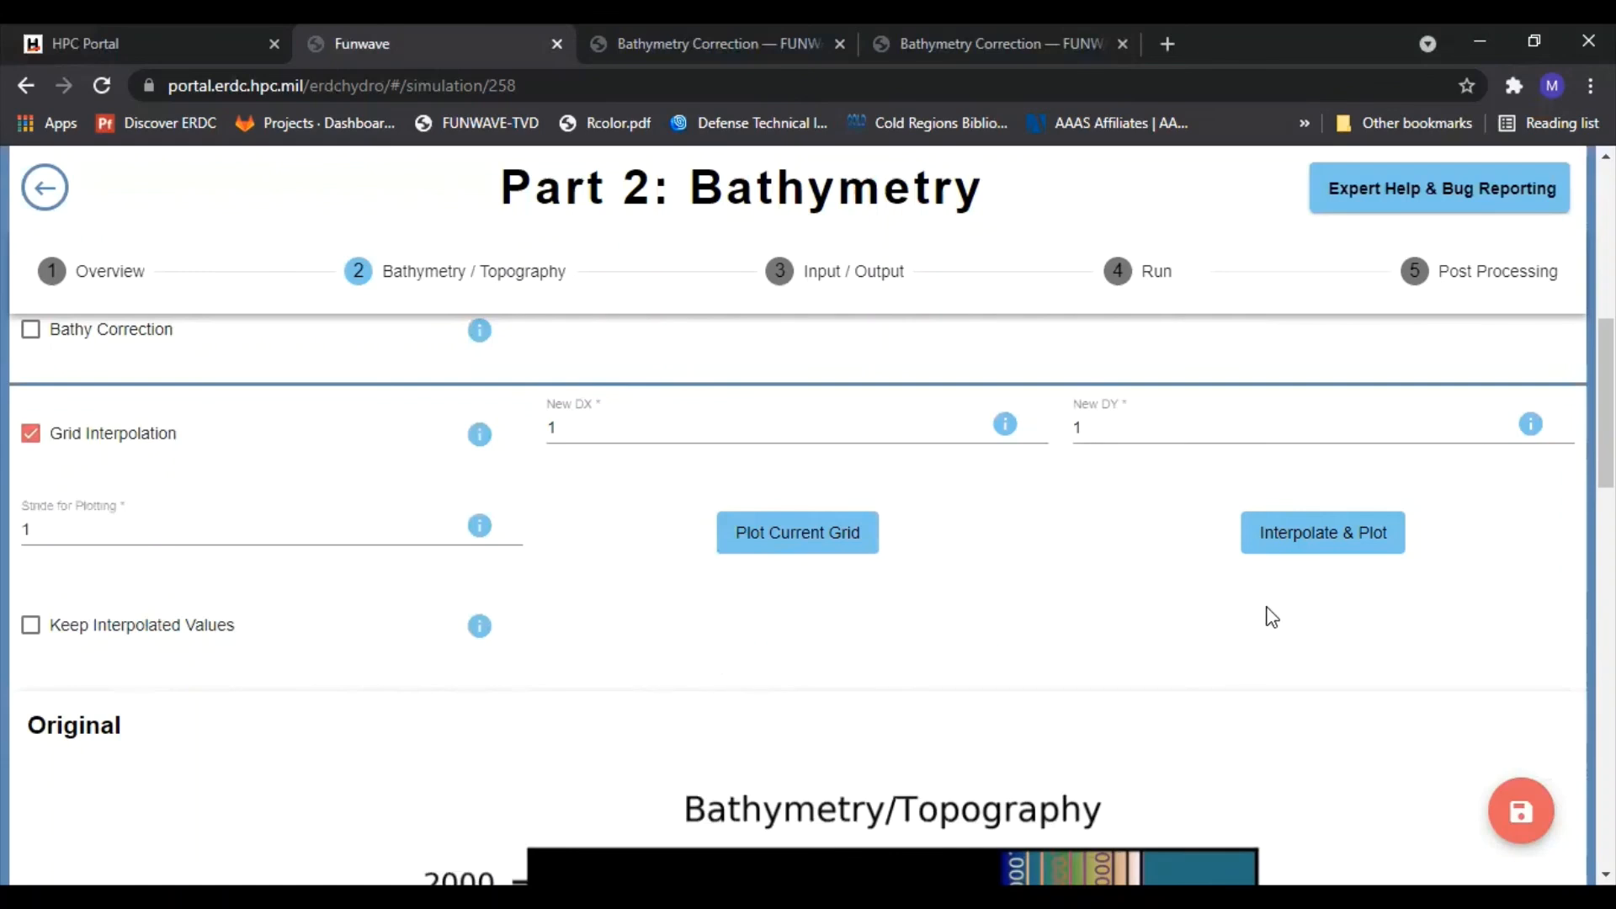
{"action": "scroll", "coordinate": [1371, 667], "scroll_direction": "down", "scroll_amount": 3}
{"action": "scroll", "coordinate": [1370, 668], "scroll_direction": "up", "scroll_amount": 3}
{"action": "left_click", "coordinate": [54, 530]}
{"action": "double_click", "coordinate": [25, 531]}
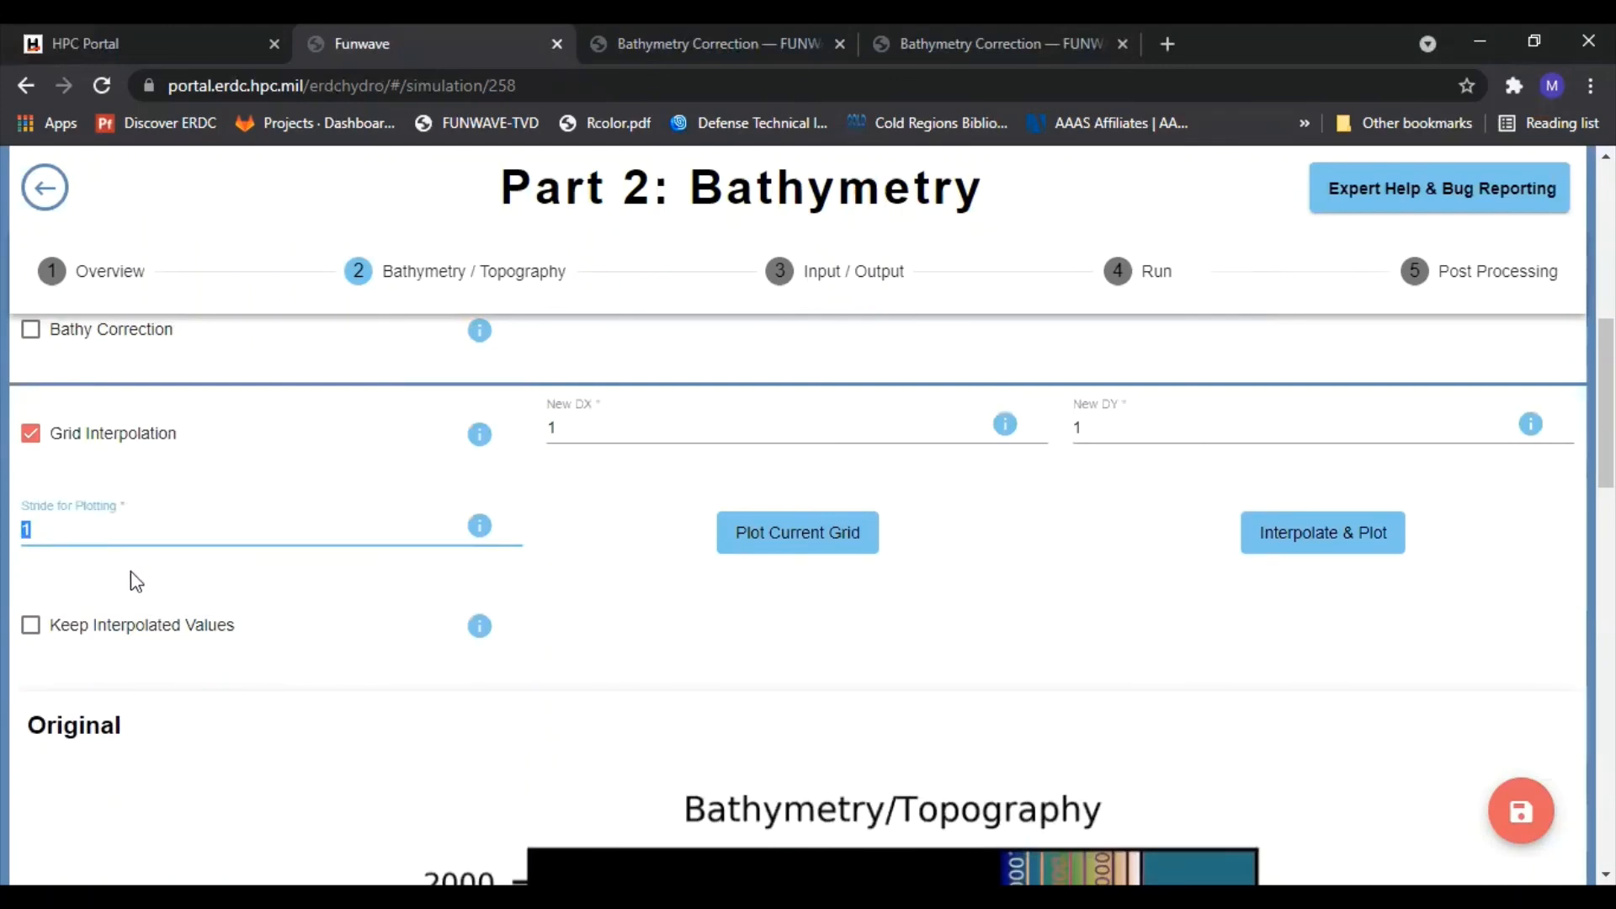
{"action": "left_click", "coordinate": [99, 526]}
{"action": "left_click_drag", "start_coordinate": [40, 538], "coordinate": [346, 544]}
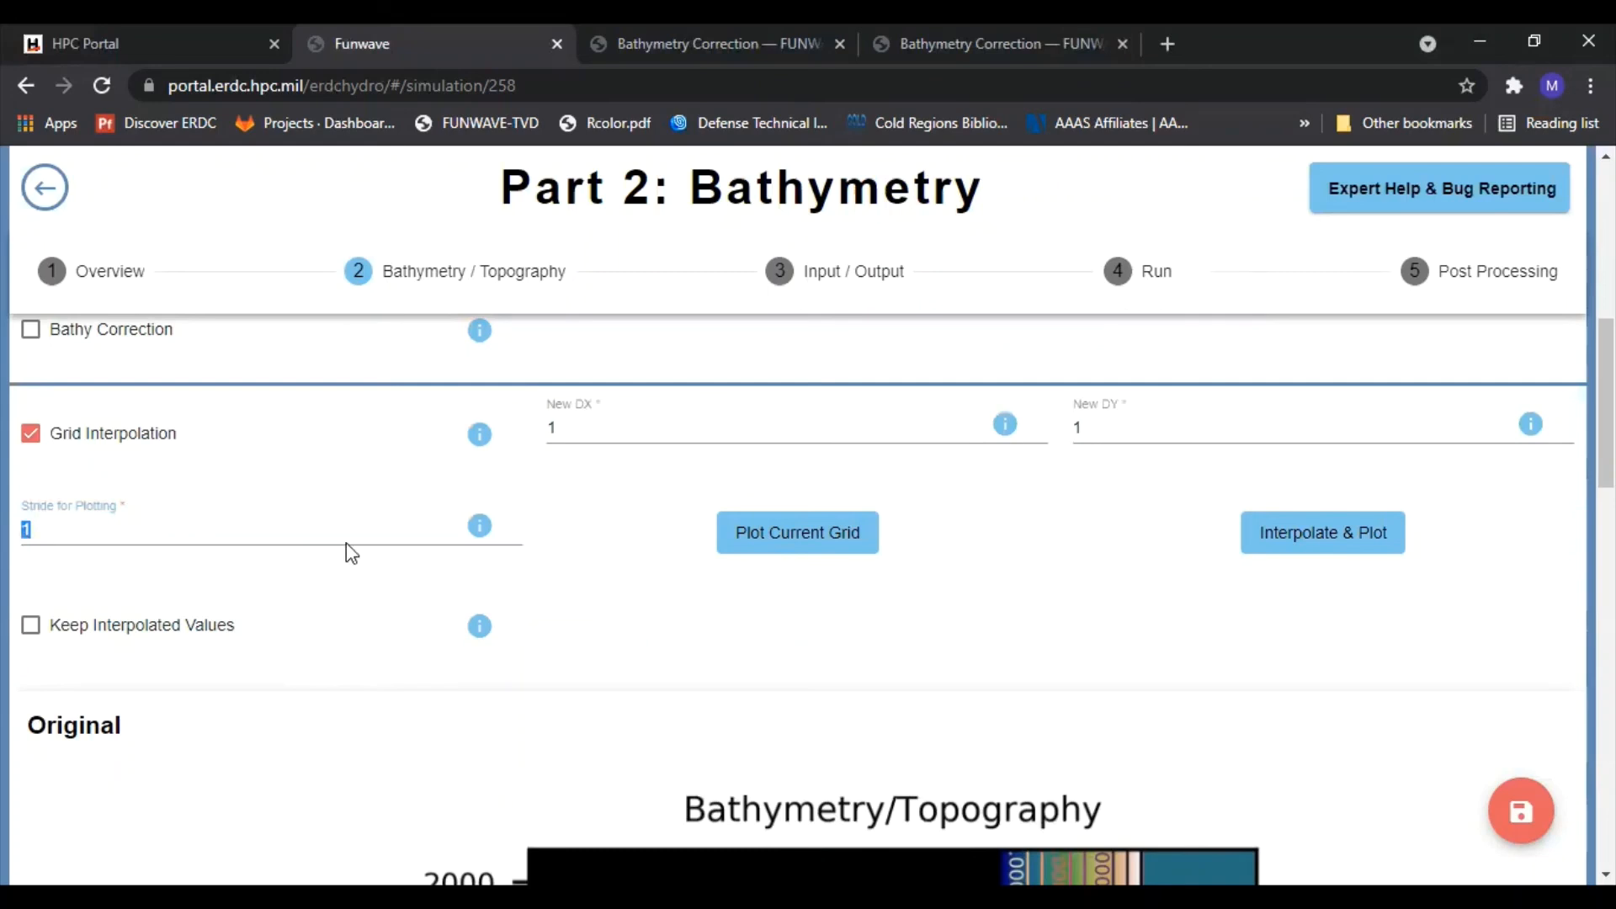
{"action": "left_click", "coordinate": [119, 546]}
{"action": "type", "text": "0"}
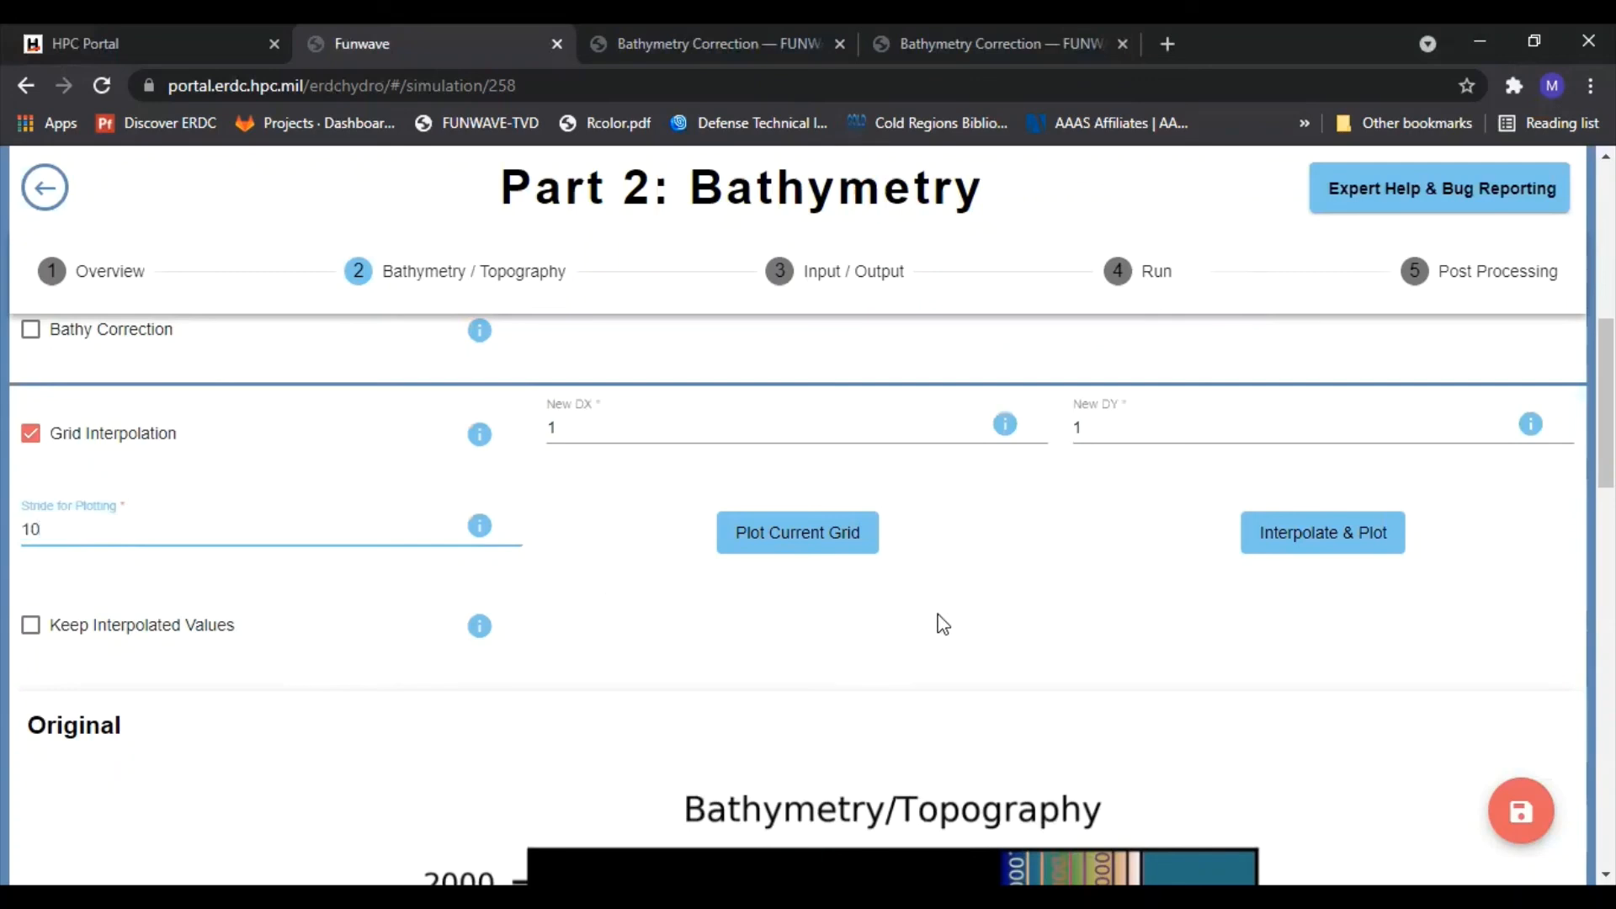
{"action": "left_click", "coordinate": [1034, 582]}
- Save the bathymetry page with the updated plotting stride
{"action": "scroll", "coordinate": [1201, 726], "scroll_direction": "down", "scroll_amount": 1}
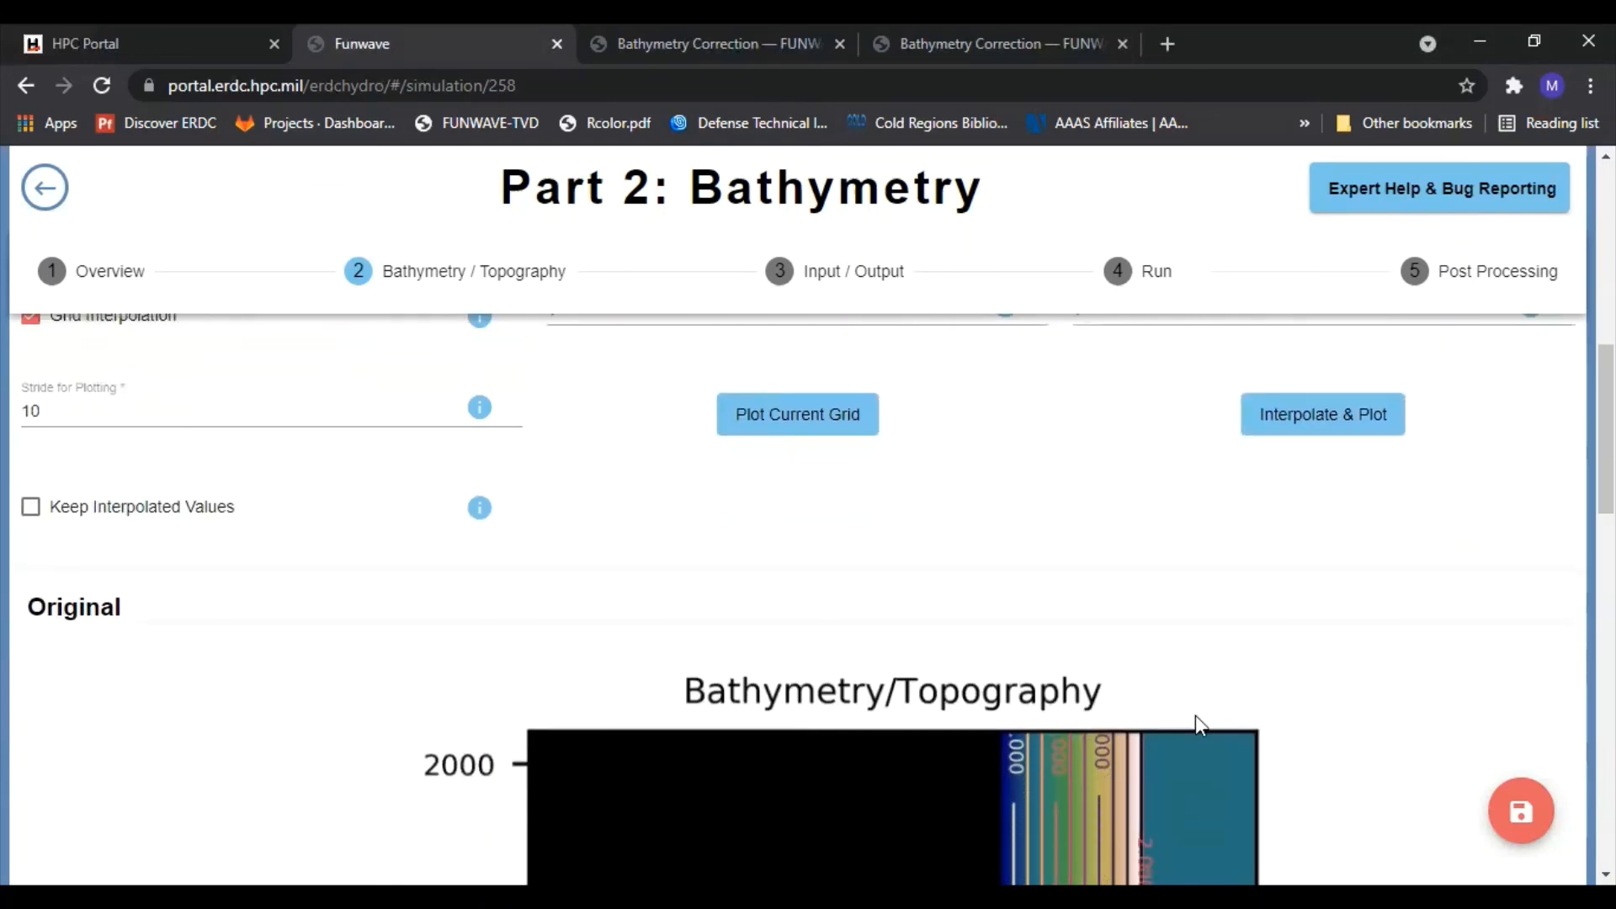
{"action": "scroll", "coordinate": [1202, 780], "scroll_direction": "up", "scroll_amount": 3}
{"action": "scroll", "coordinate": [1148, 707], "scroll_direction": "down", "scroll_amount": 2}
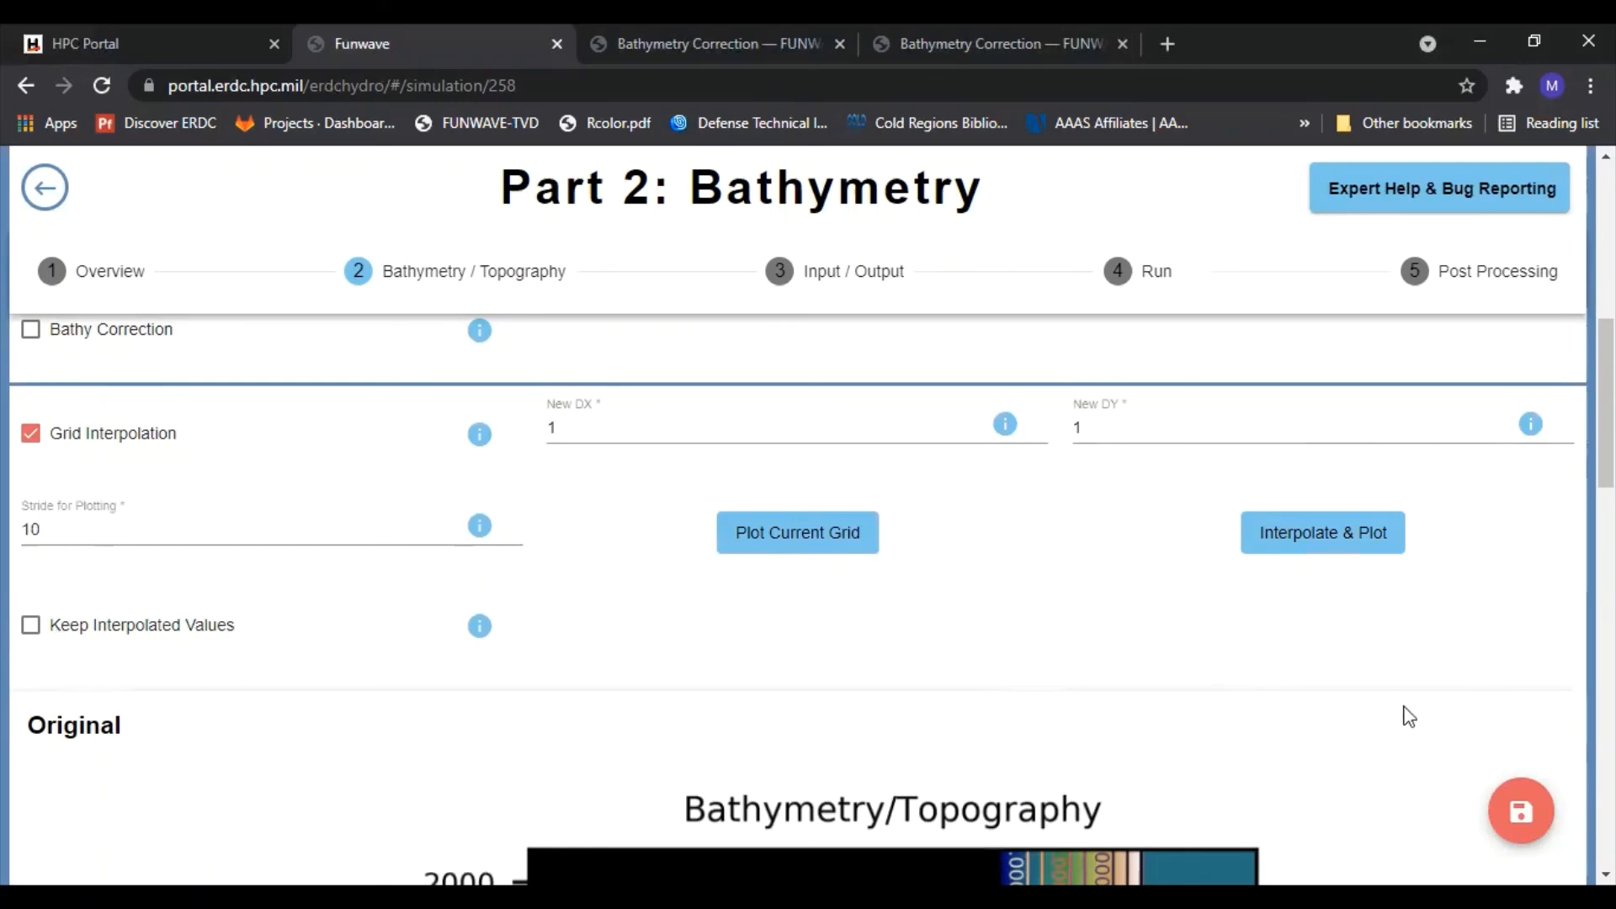
{"action": "left_click", "coordinate": [1520, 813]}
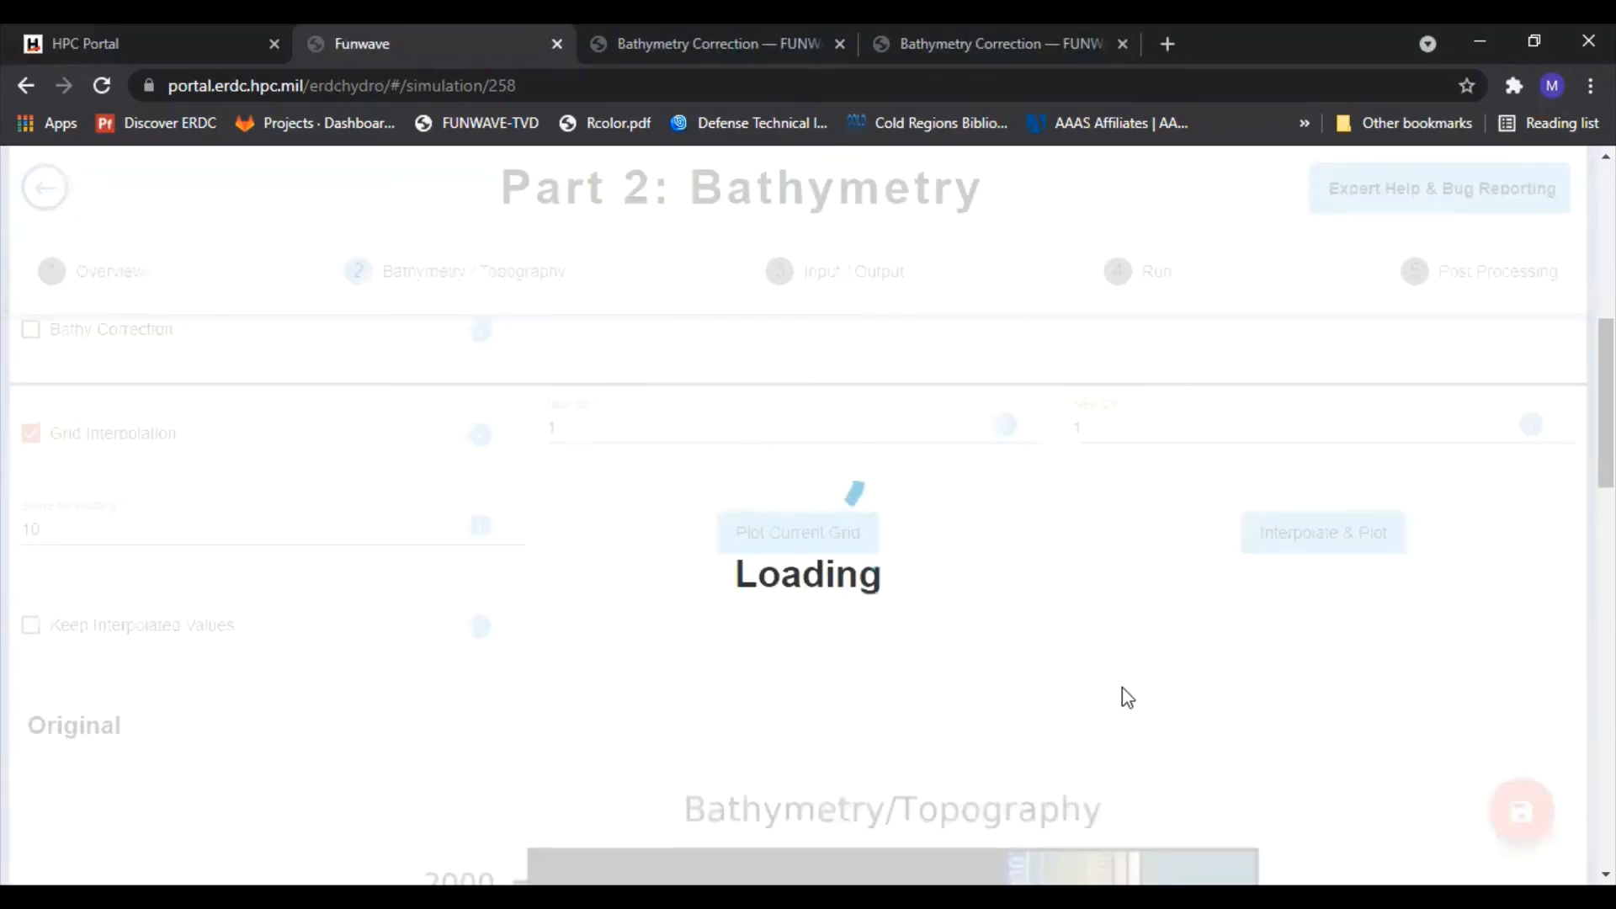